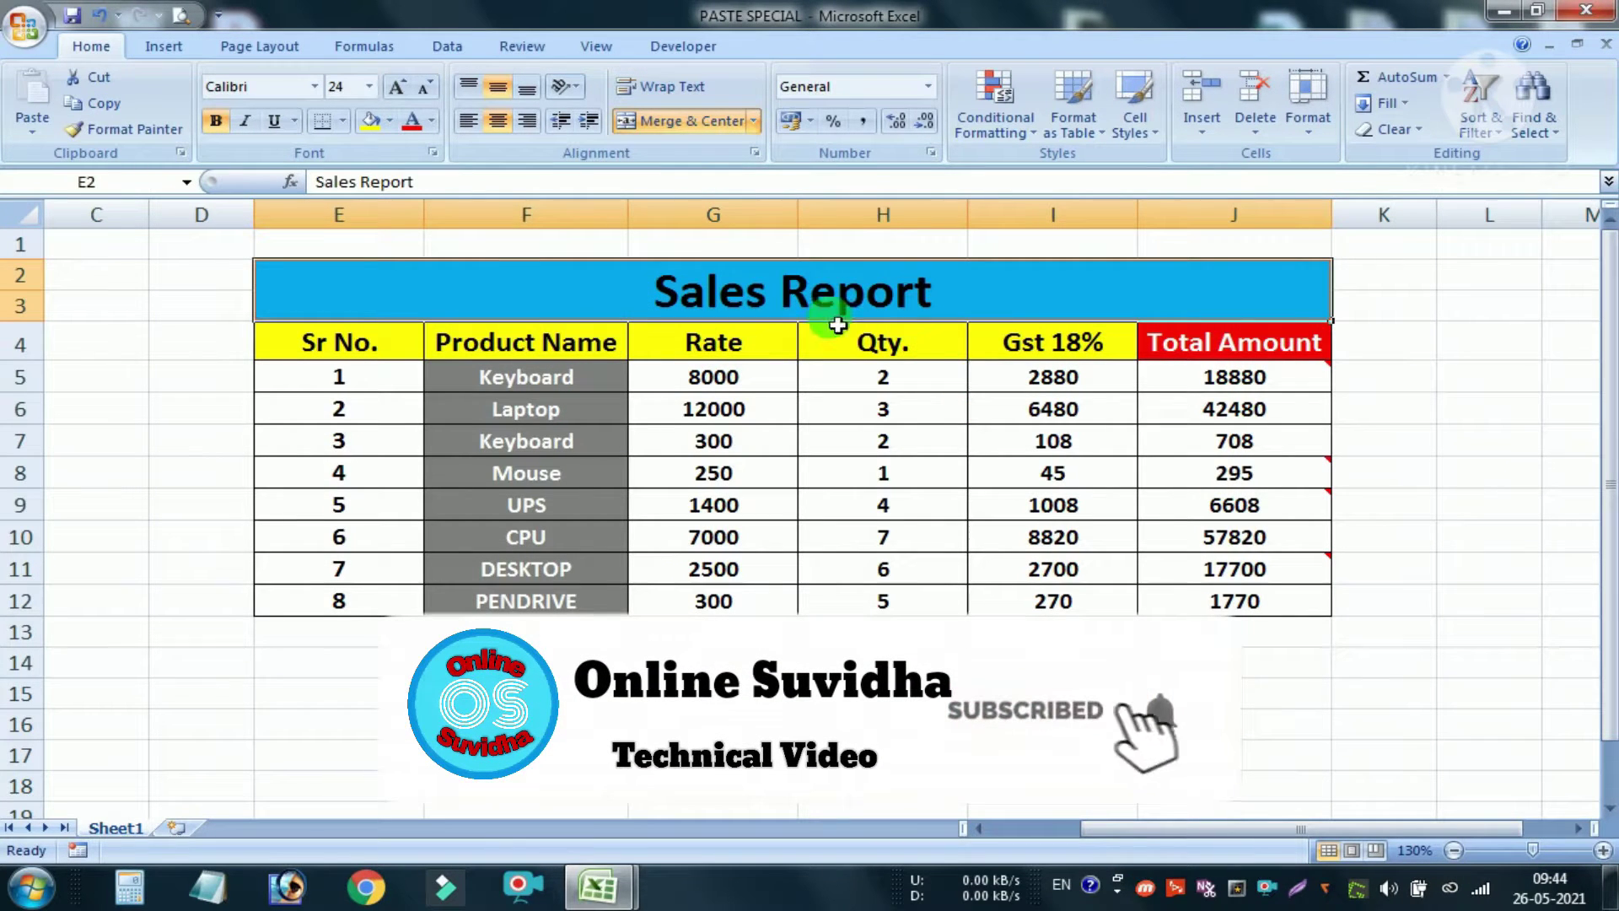
{"action": "left_click_drag", "start_coordinate": [1229, 396], "coordinate": [1257, 669]}
{"action": "left_click_drag", "start_coordinate": [548, 380], "coordinate": [540, 599]}
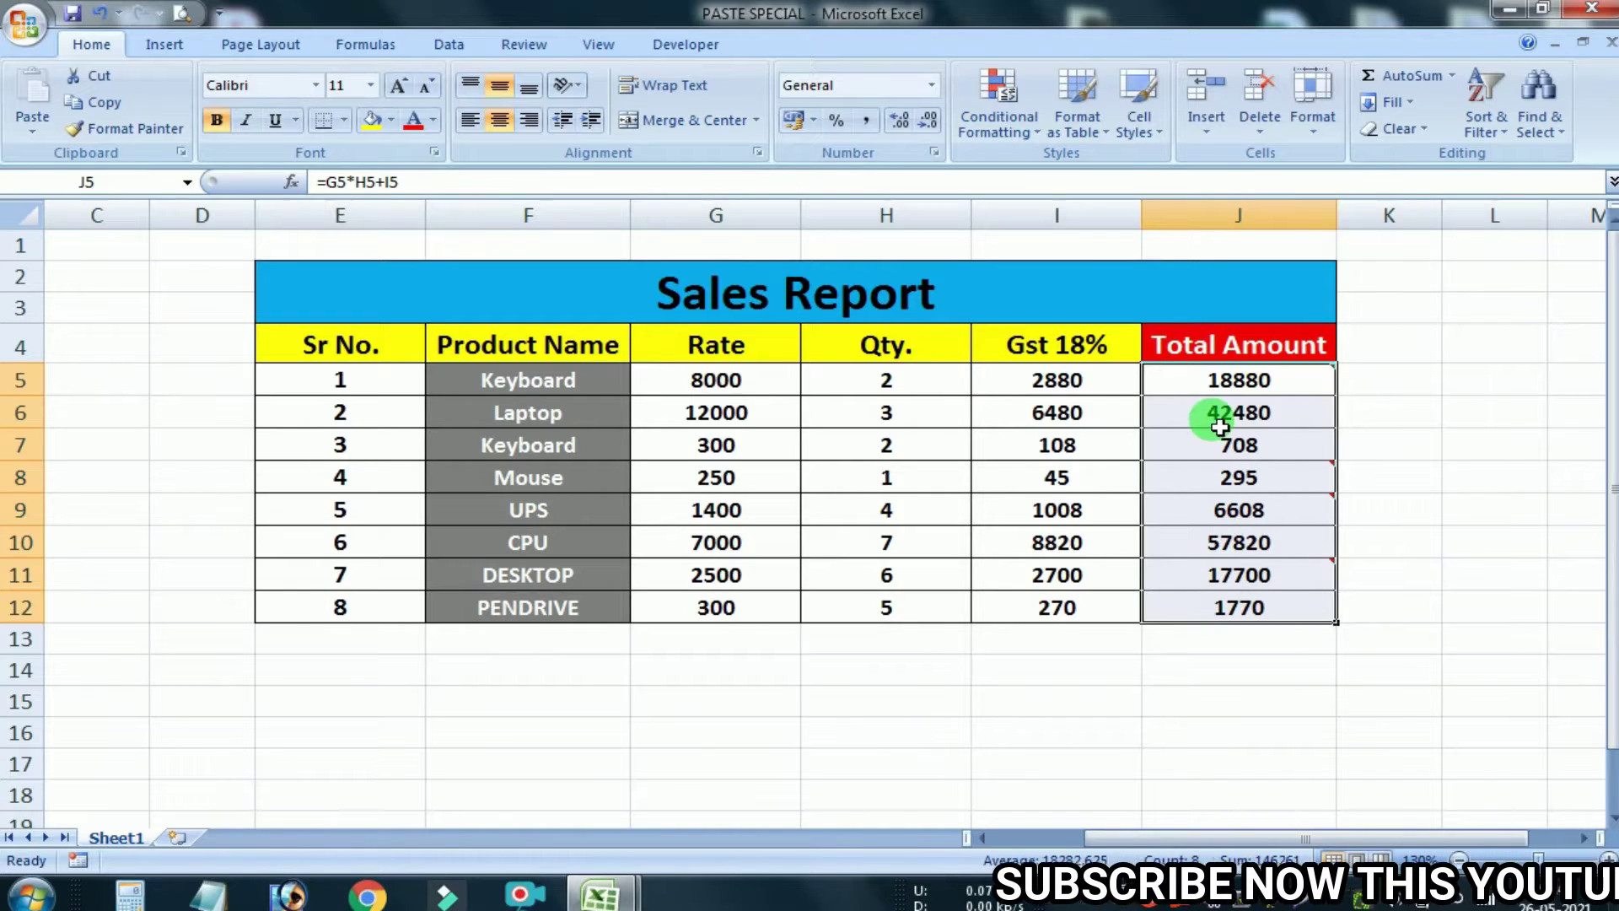
{"action": "left_click", "coordinate": [1127, 511]}
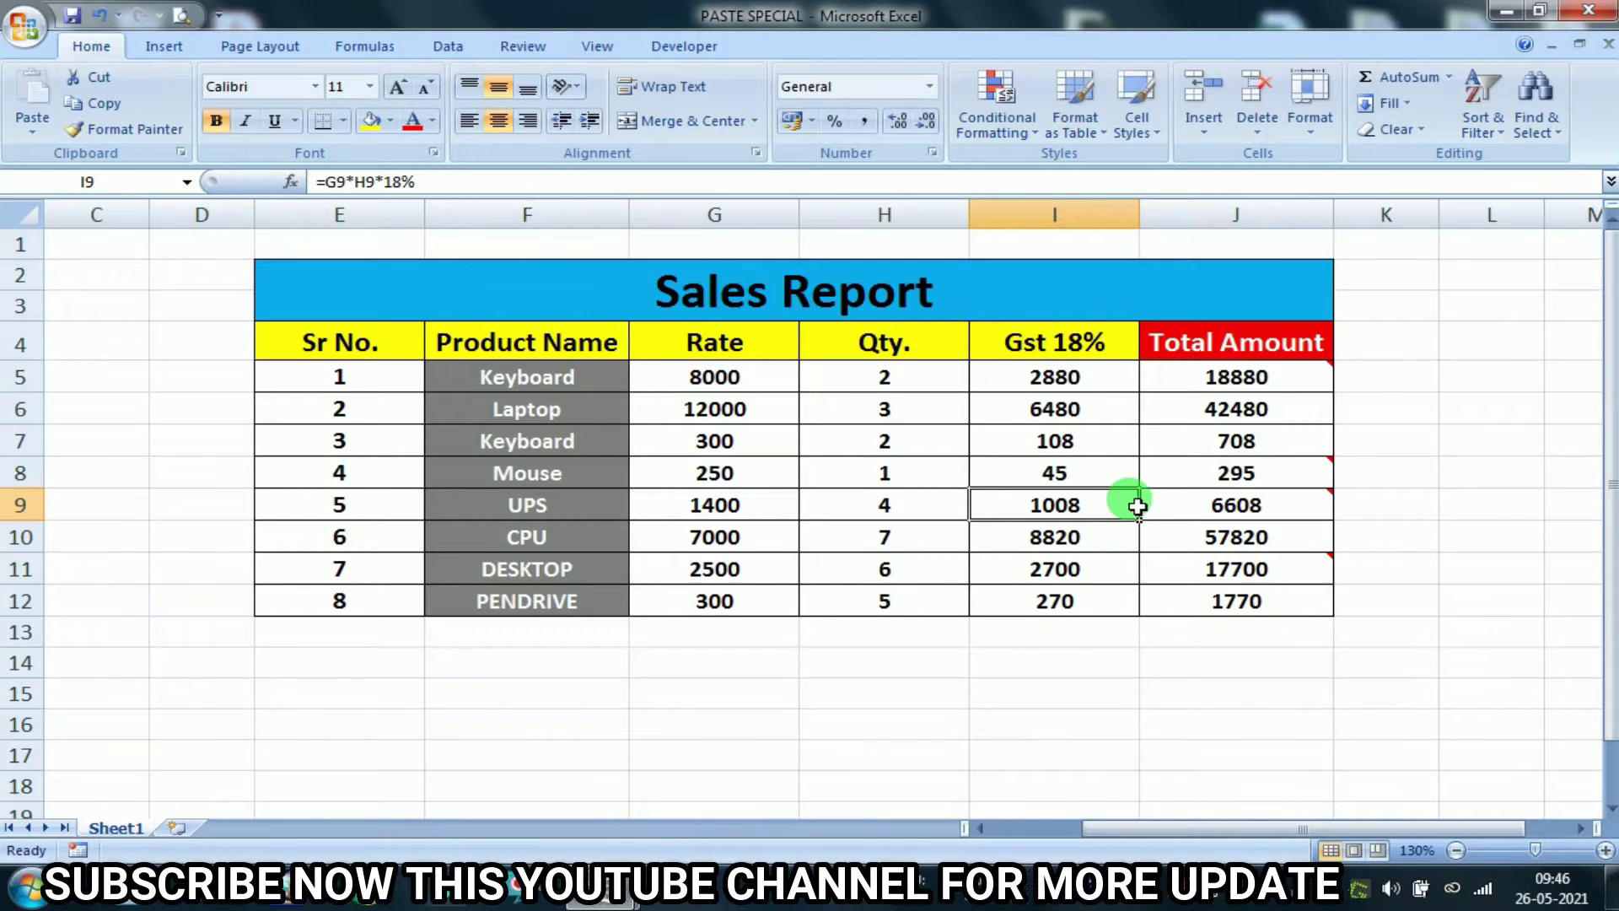
{"action": "left_click", "coordinate": [1153, 482]}
{"action": "mouse_move", "coordinate": [1154, 506]}
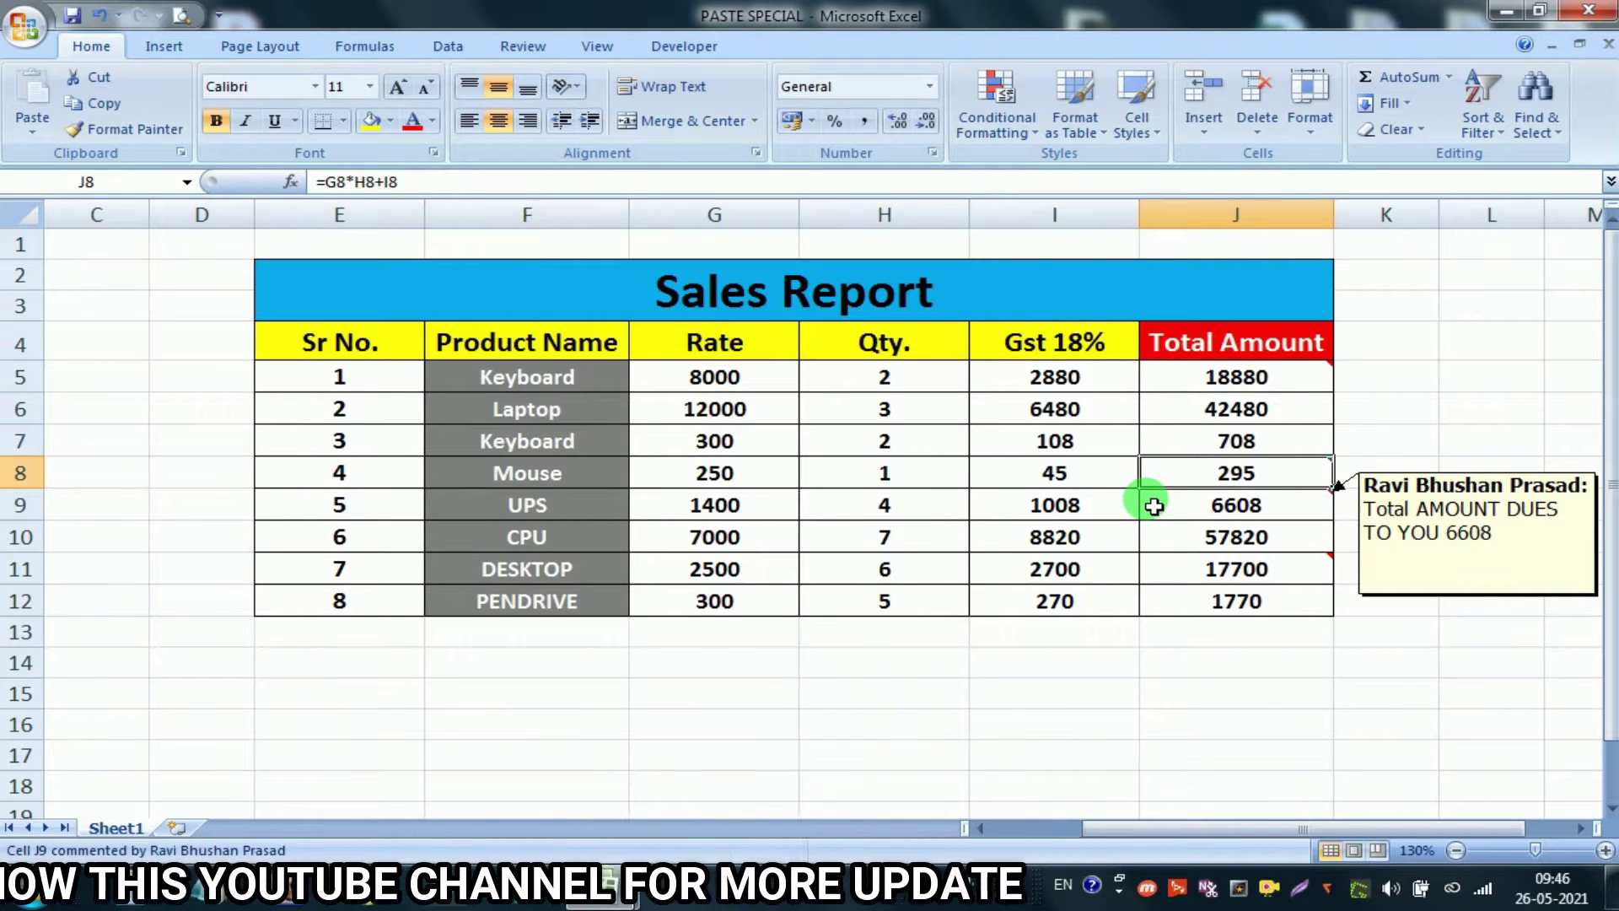
Step: Copy the Total Amount in J7, view the Paste Special options, and close them without pasting
{"action": "left_click", "coordinate": [1243, 440]}
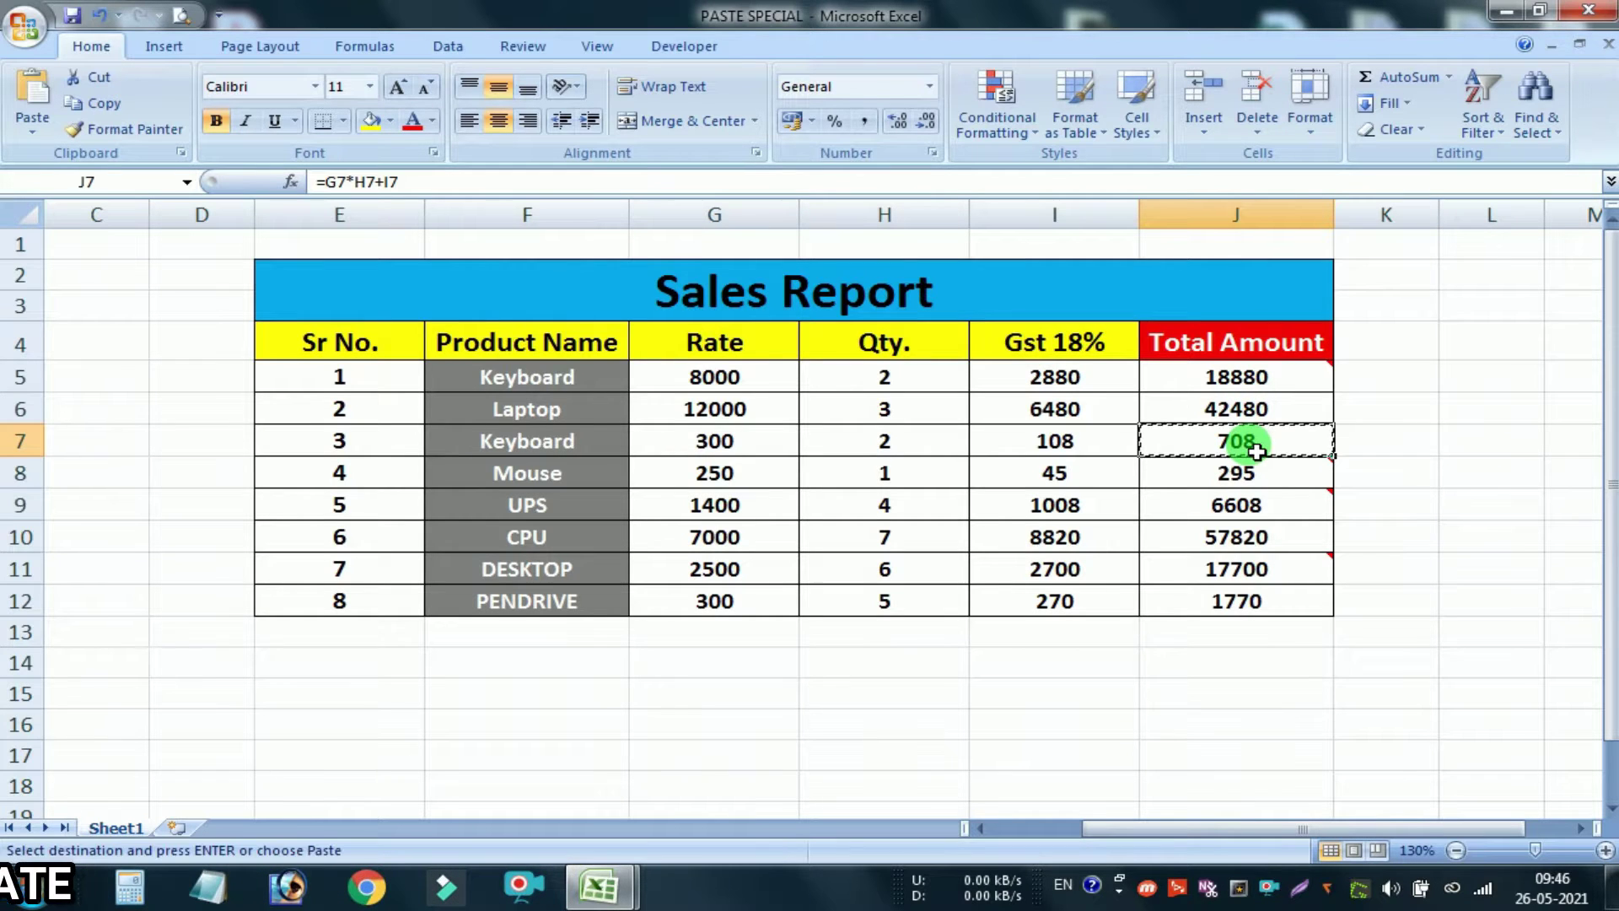
{"action": "left_click", "coordinate": [34, 137]}
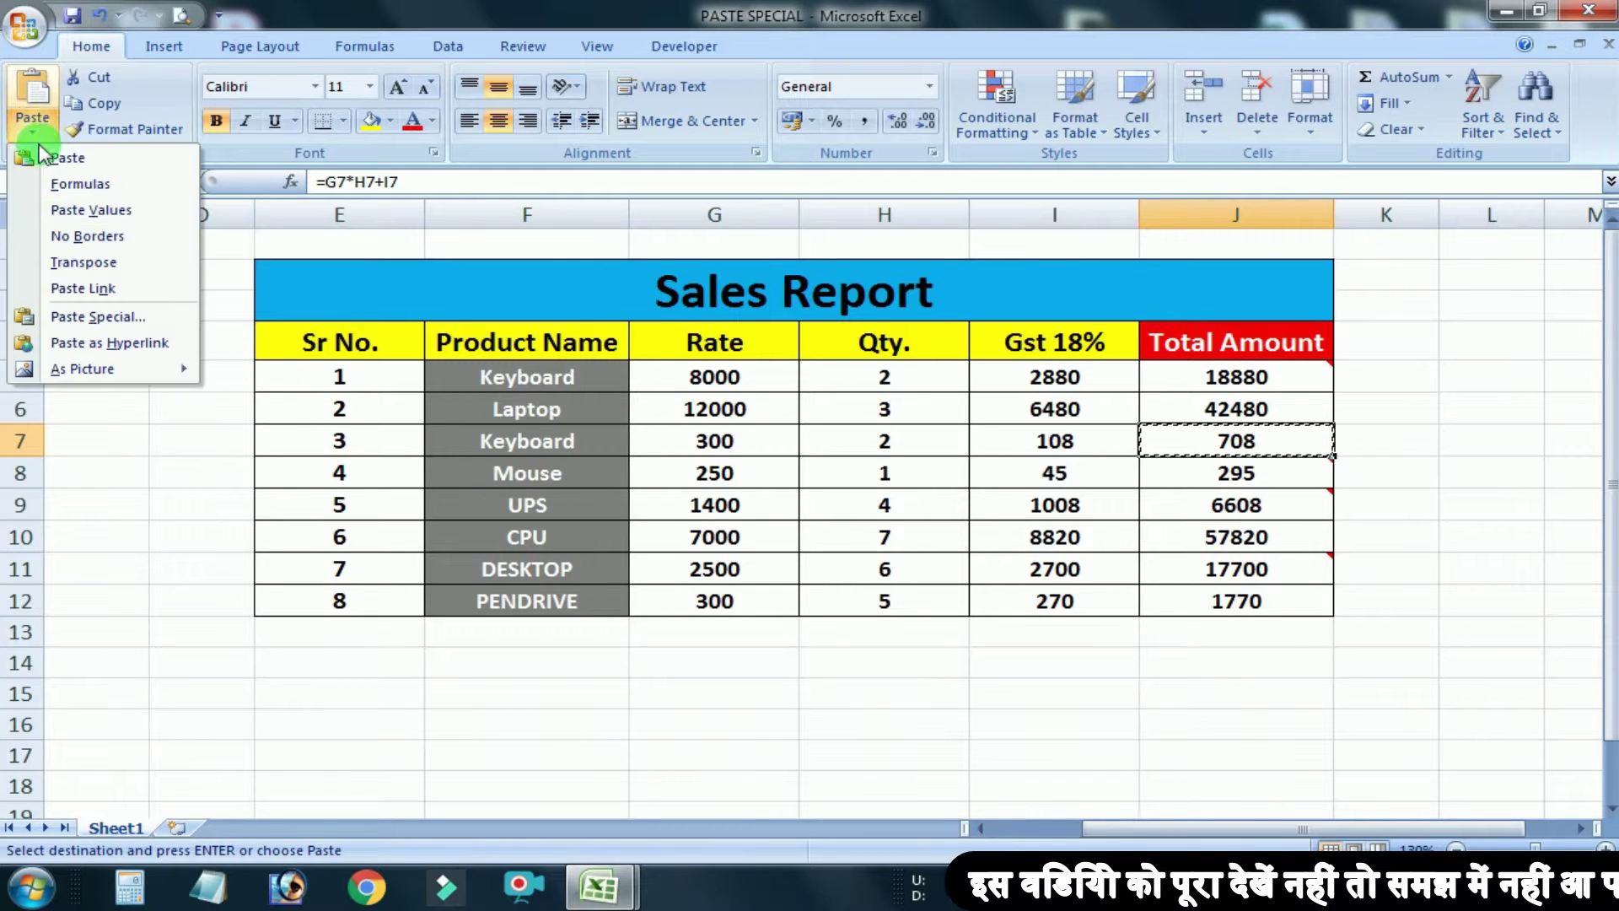
{"action": "left_click", "coordinate": [57, 322]}
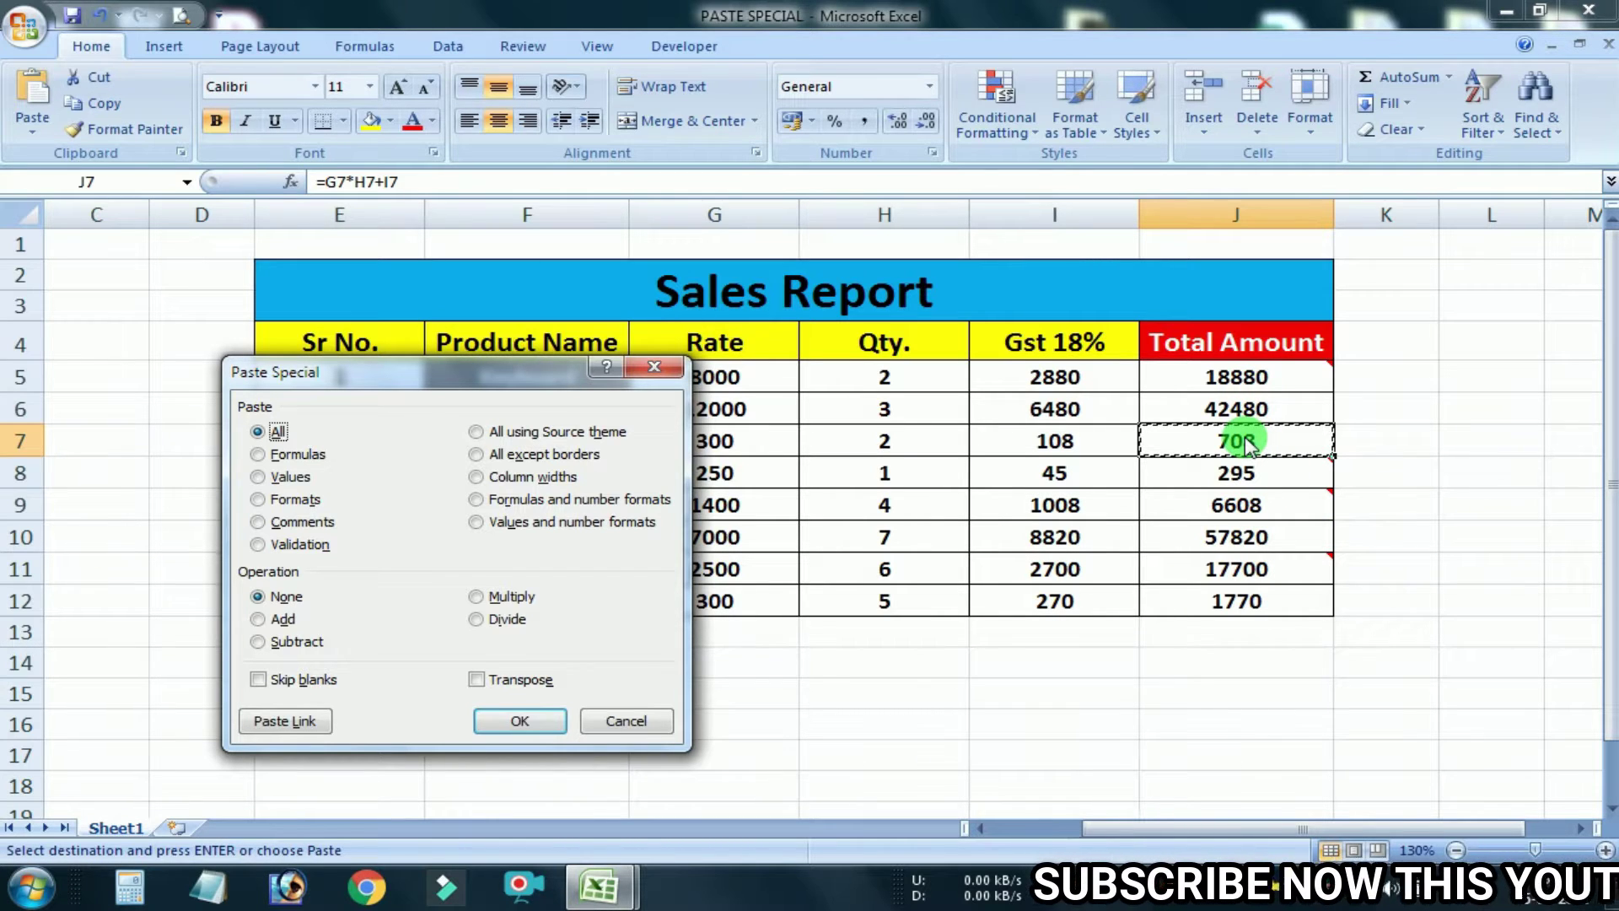
{"action": "left_click", "coordinate": [653, 366]}
Step: Copy the Total Amount cells J5:J12 and paste only their formulas starting at J15 with Paste Special
{"action": "left_click_drag", "start_coordinate": [1237, 377], "coordinate": [1237, 601]}
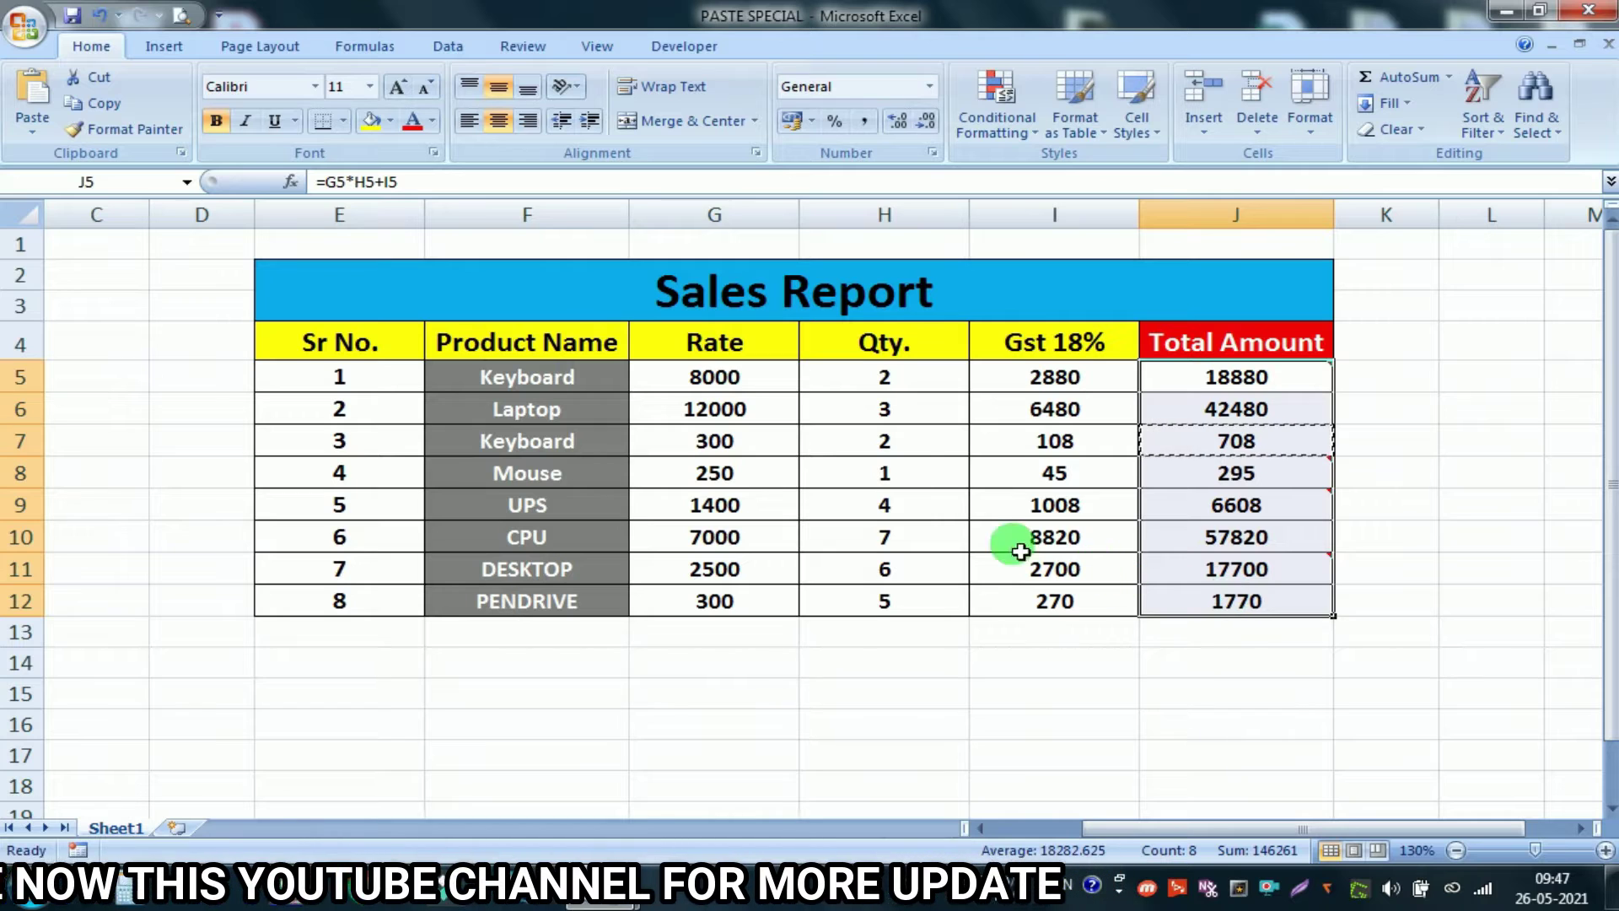
{"action": "left_click", "coordinate": [102, 105]}
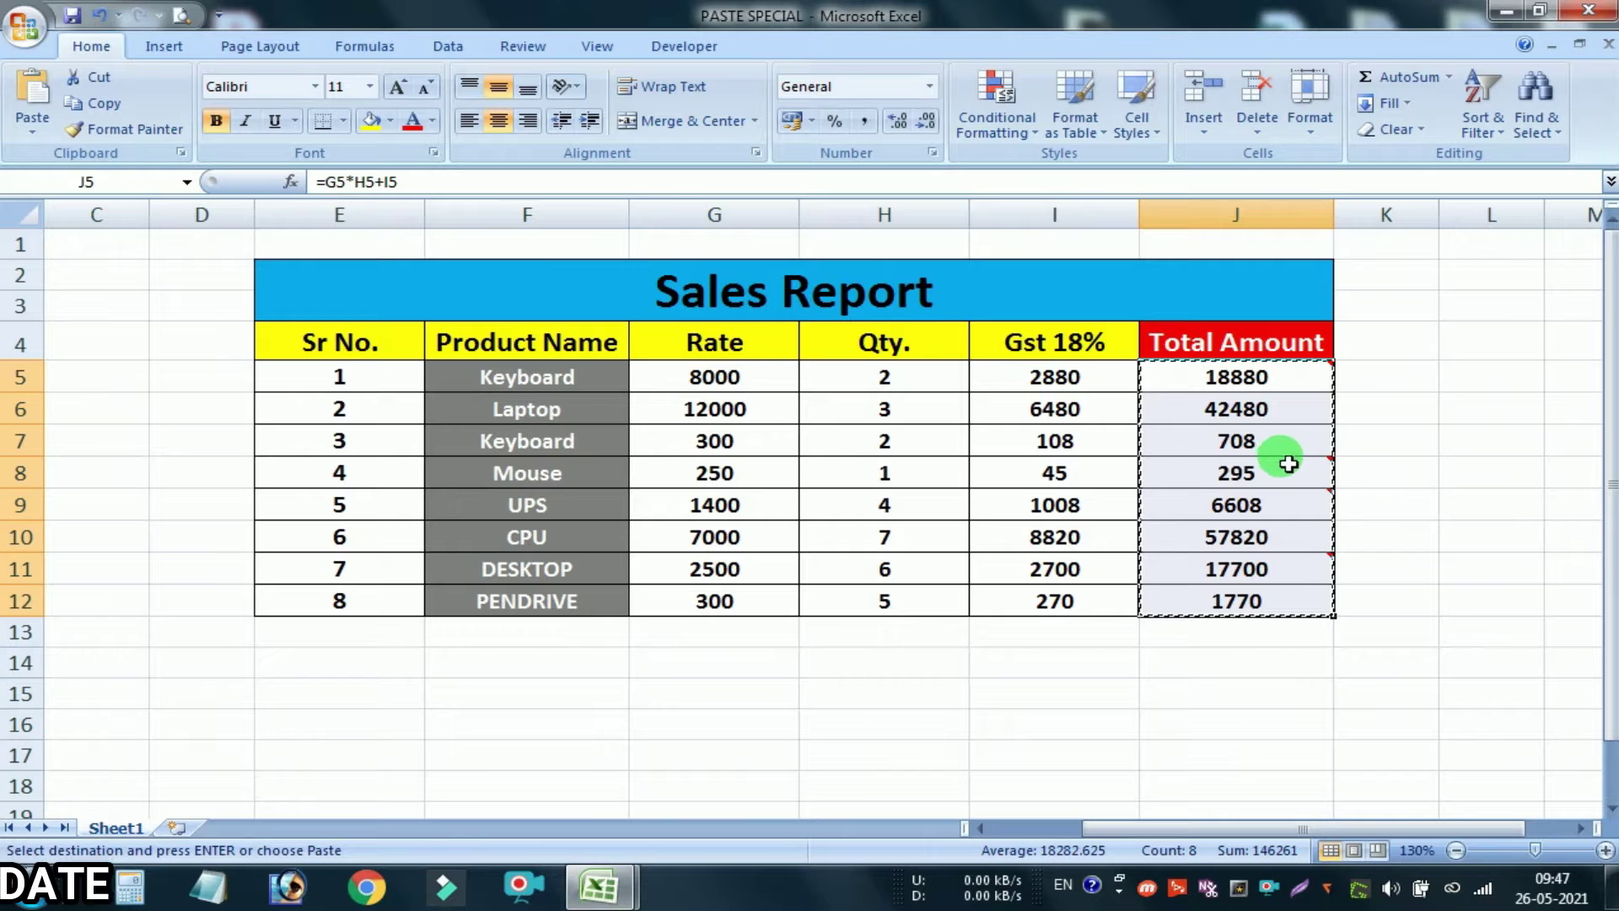
{"action": "left_click", "coordinate": [1245, 704]}
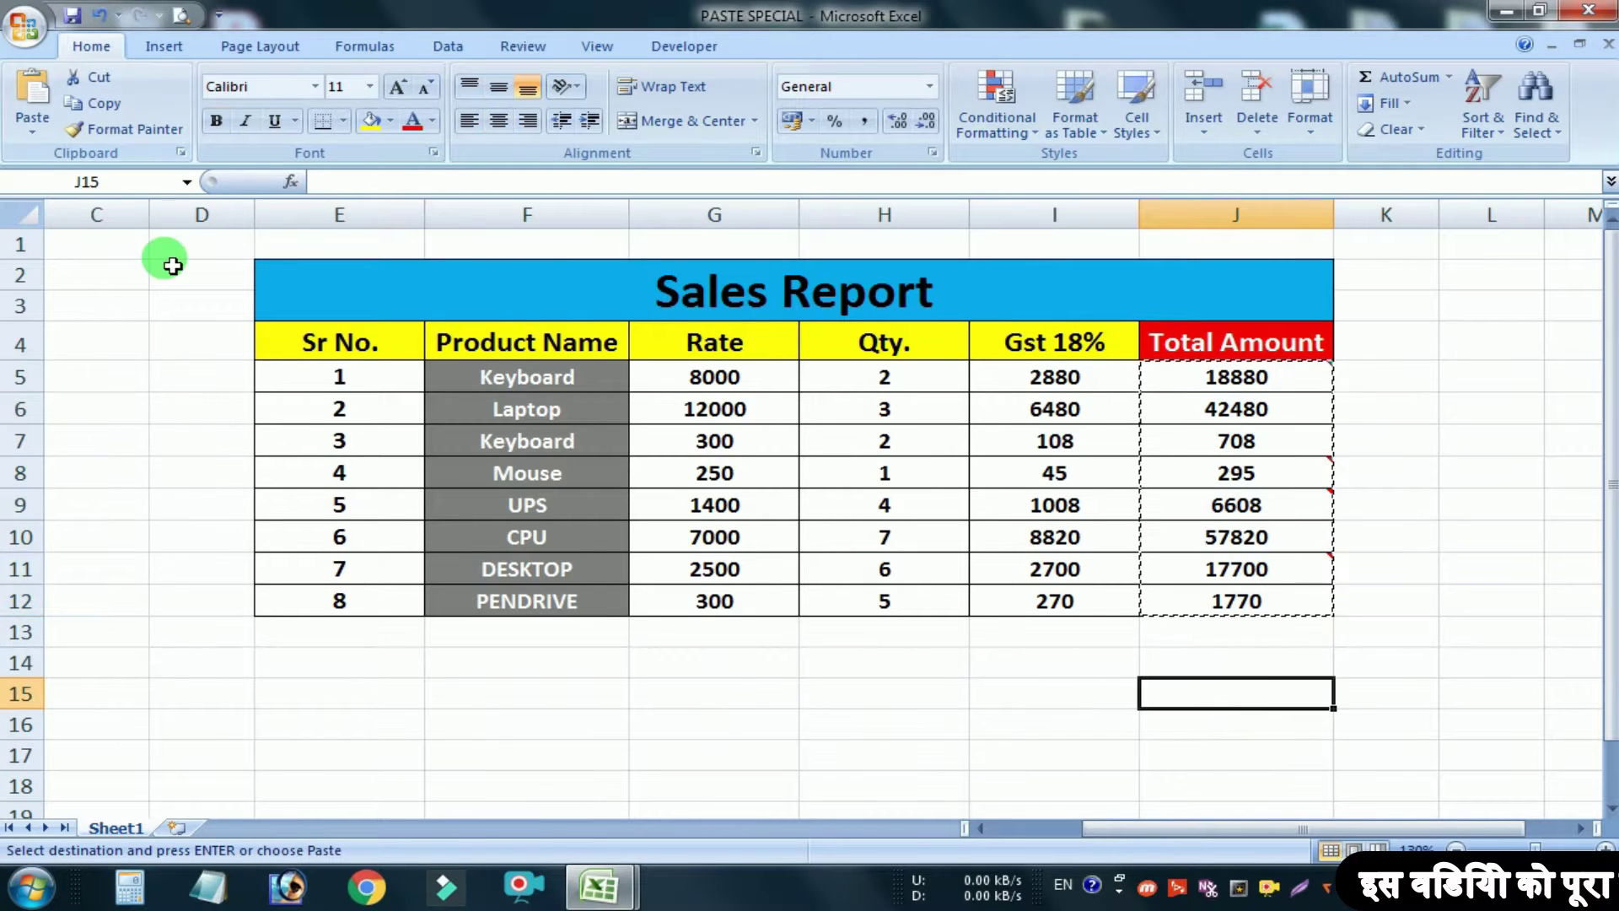
{"action": "left_click", "coordinate": [34, 128]}
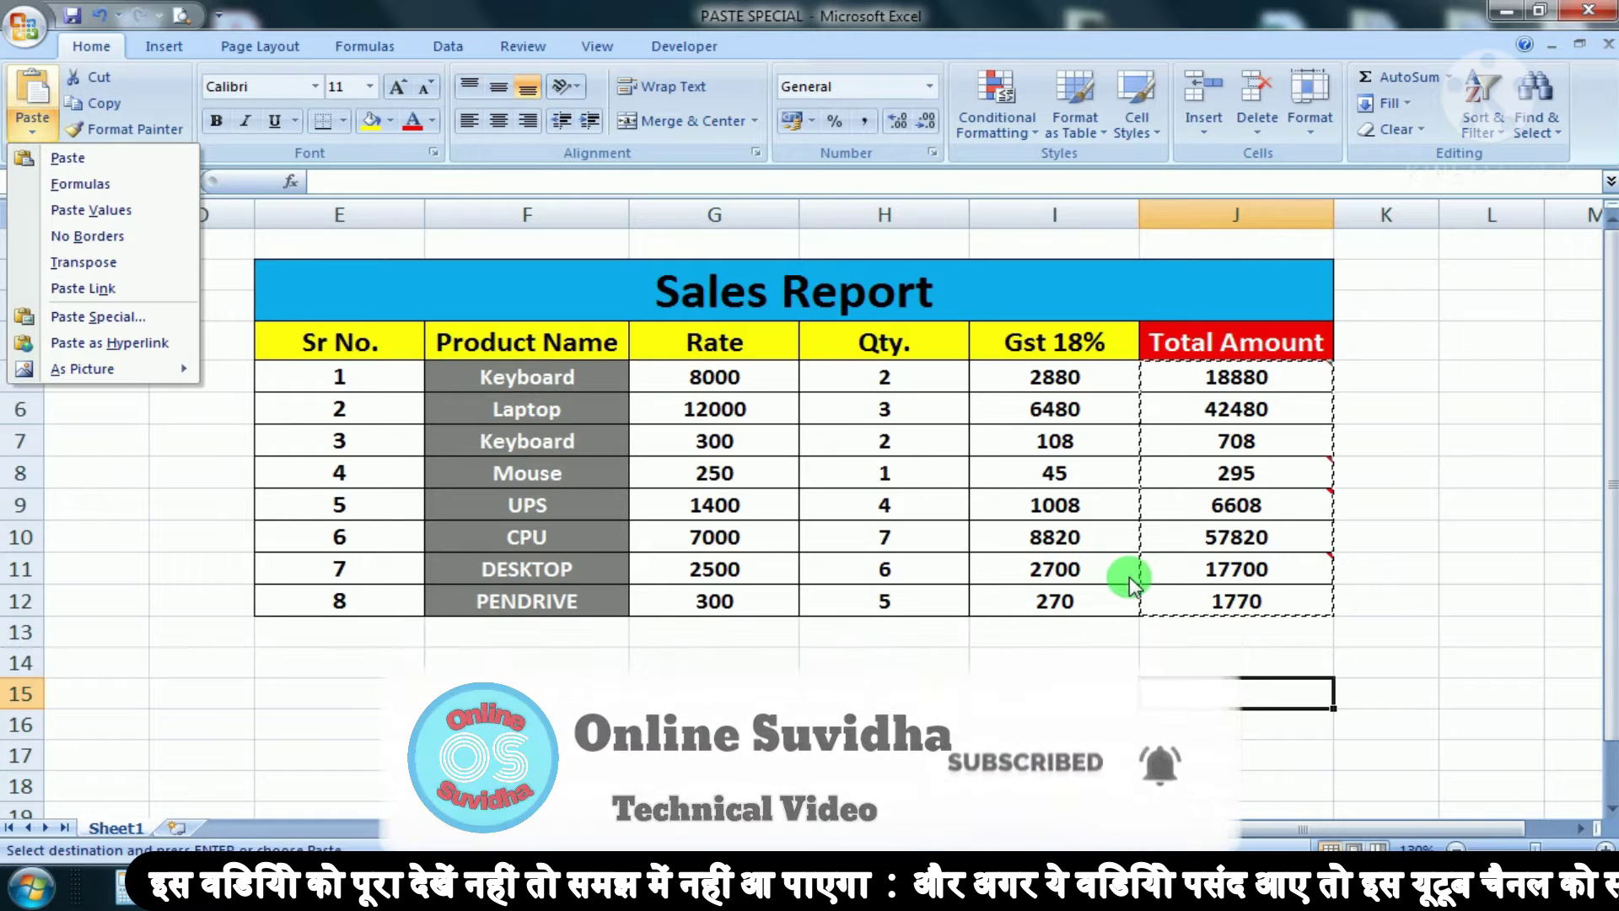
{"action": "left_click", "coordinate": [1151, 644]}
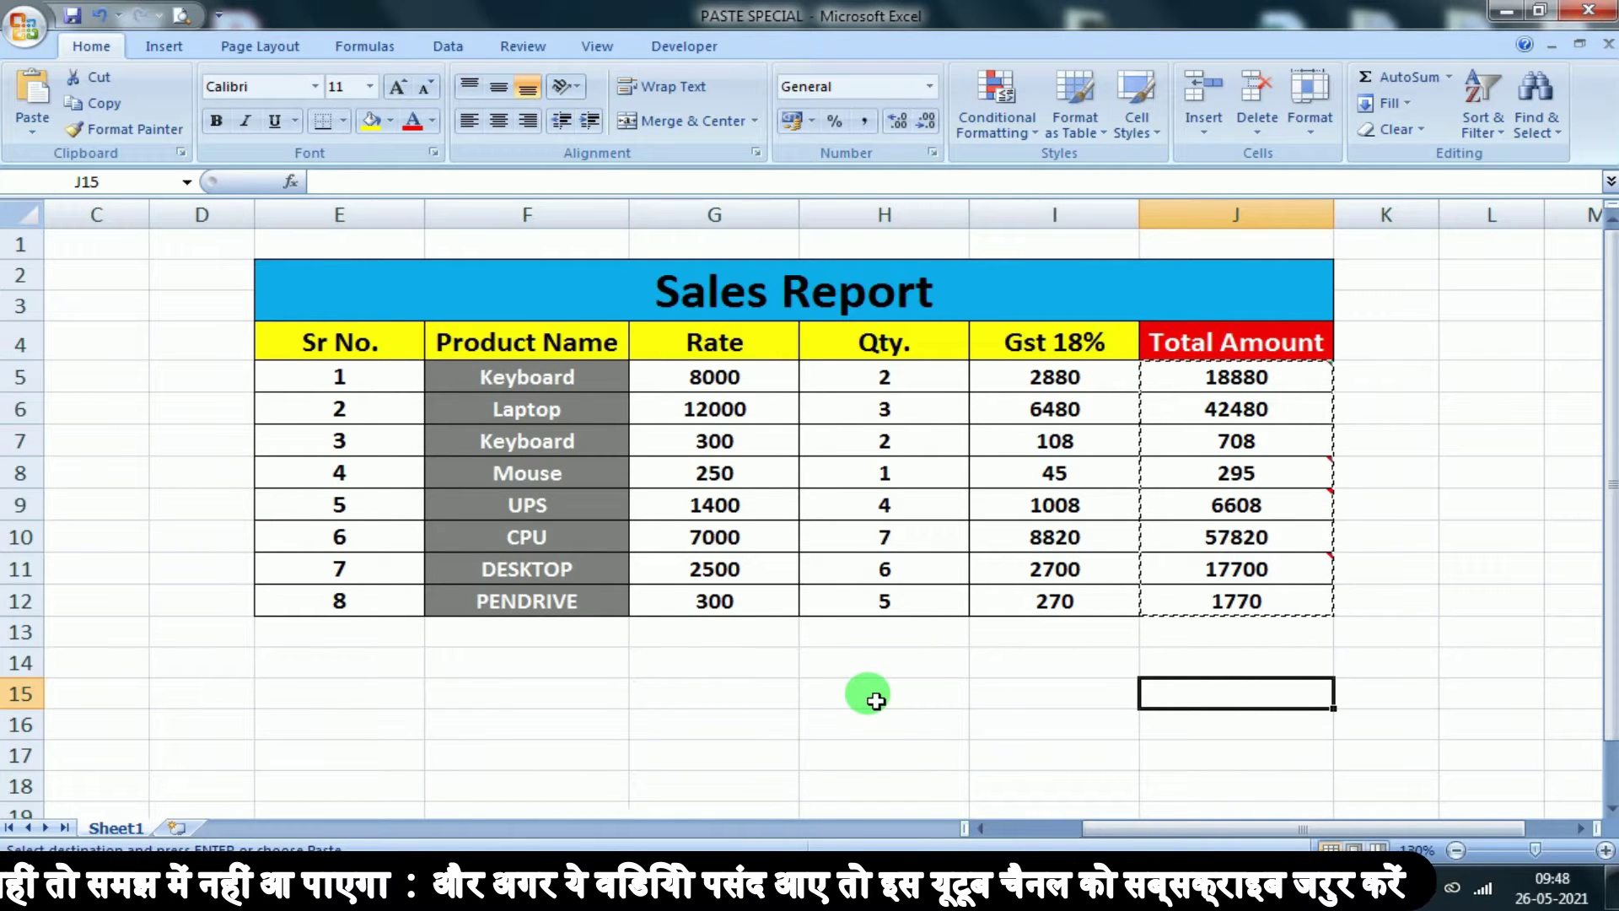
{"action": "key", "text": "ctrl+alt+v"}
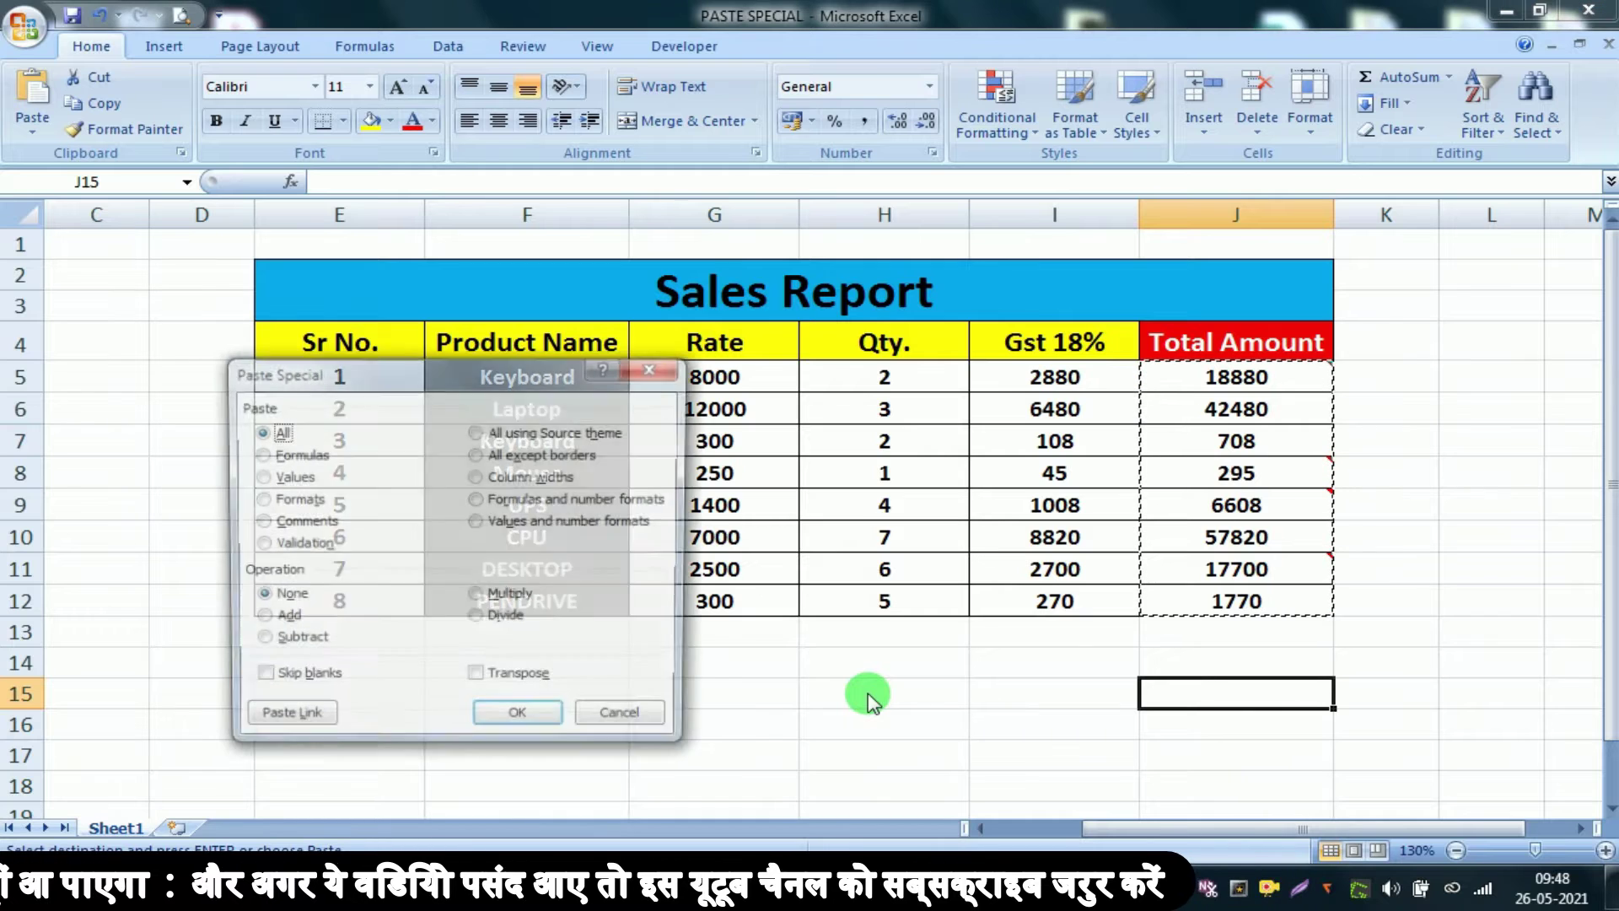
{"action": "left_click_drag", "start_coordinate": [438, 390], "coordinate": [491, 282]}
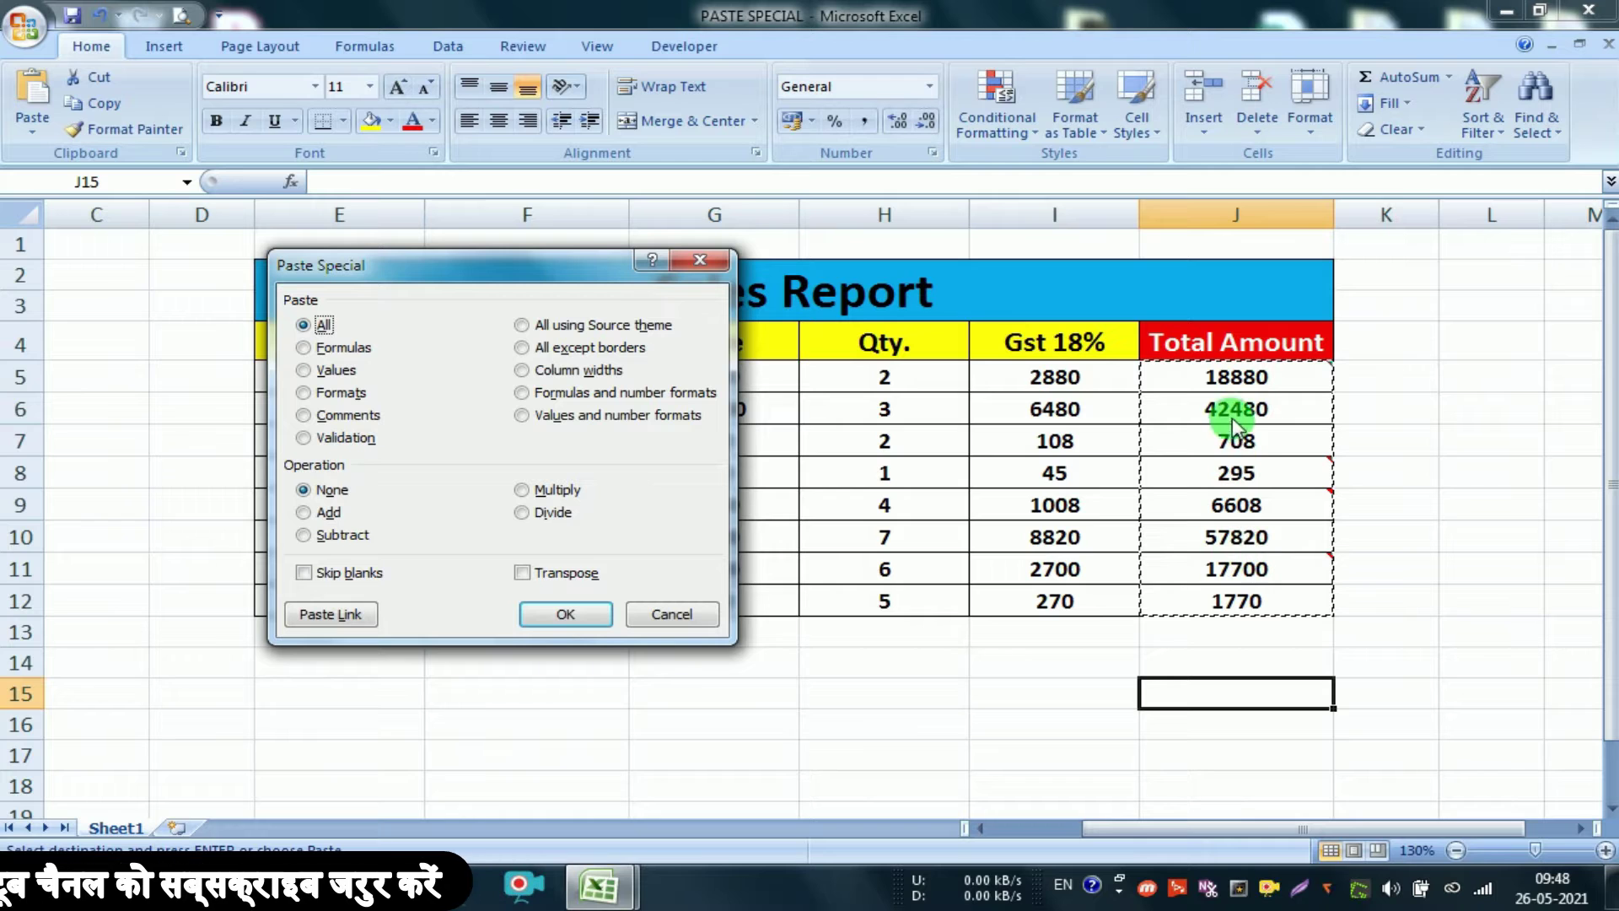
{"action": "left_click", "coordinate": [304, 347]}
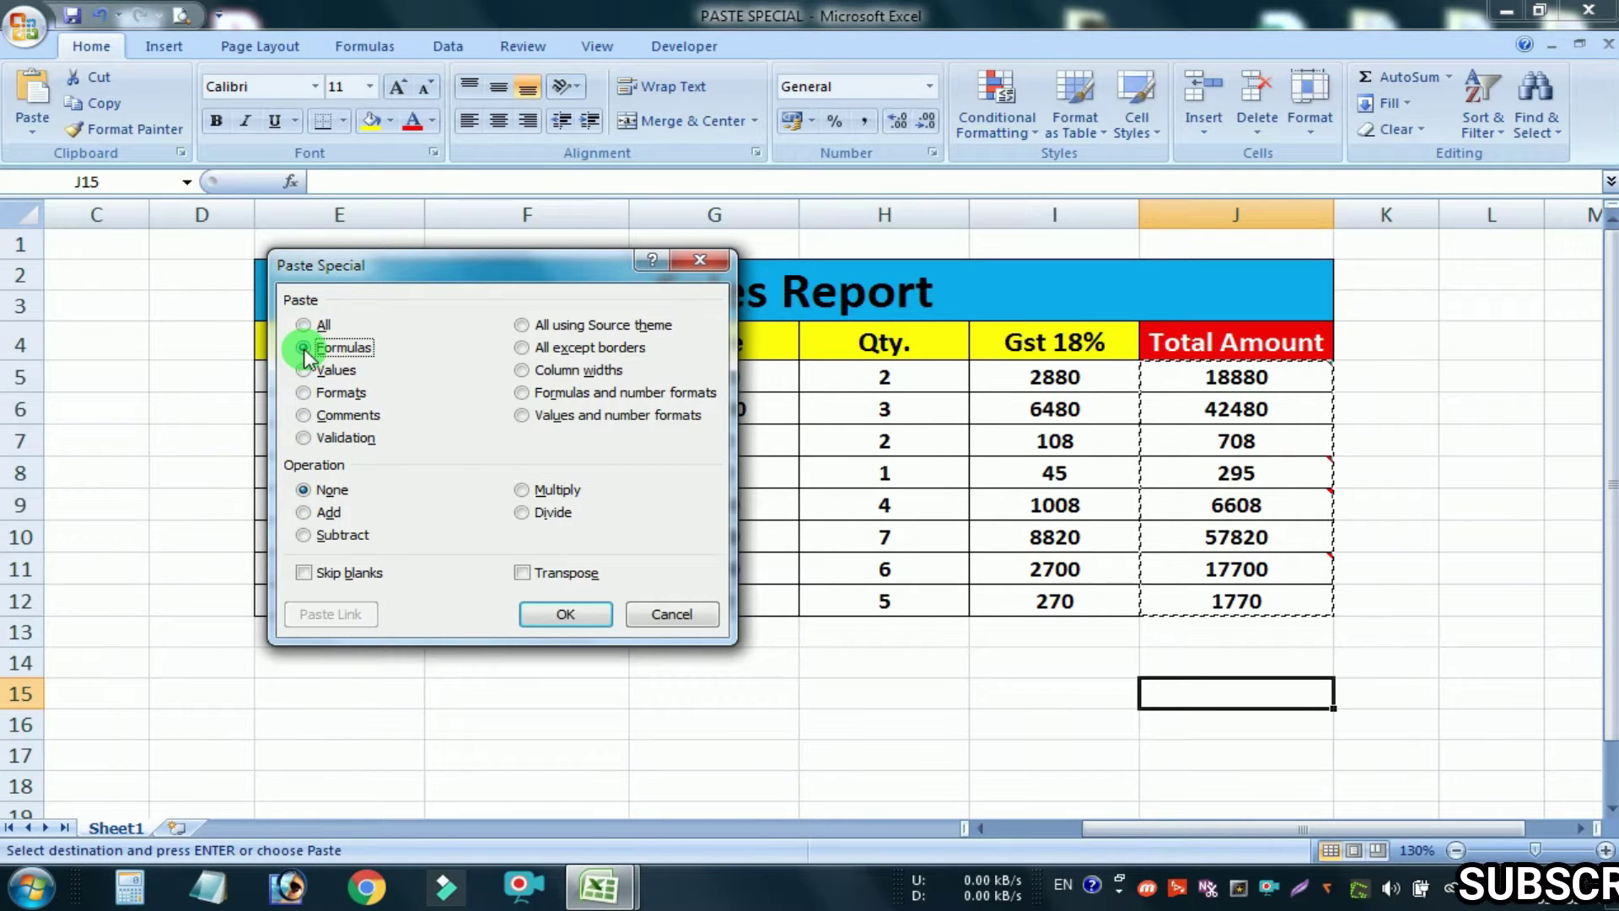
{"action": "left_click", "coordinate": [567, 613]}
Step: Examine the pasted formulas in J17 and J15, checking which cells the J15 formula references
{"action": "scroll", "coordinate": [1277, 423], "scroll_direction": "down", "scroll_amount": 2}
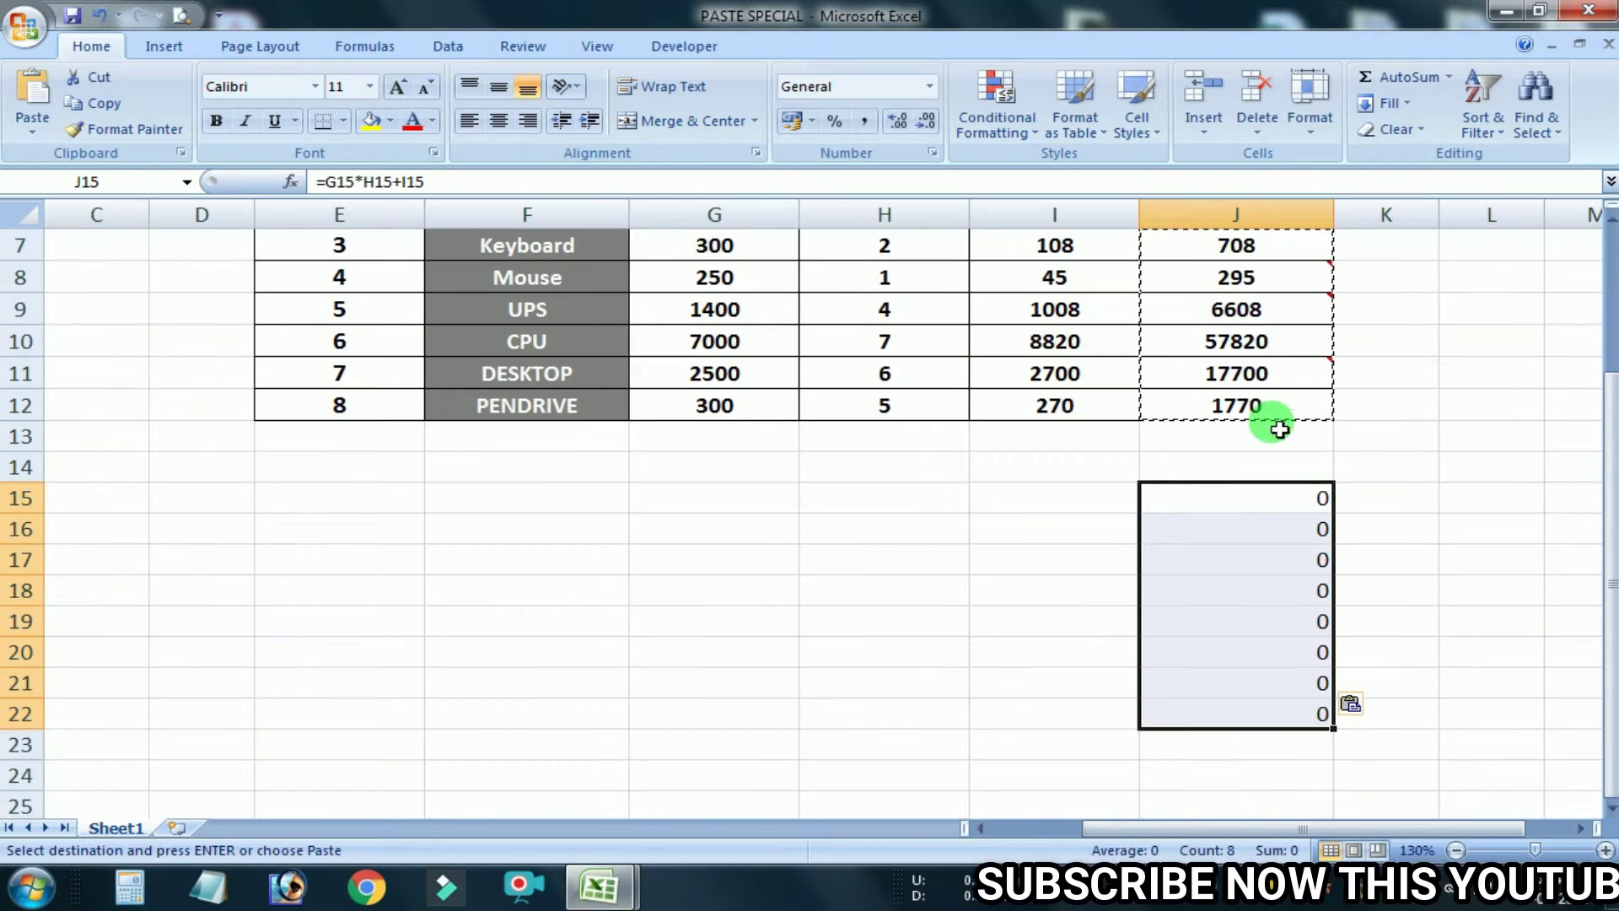
{"action": "mouse_move", "coordinate": [1281, 287]}
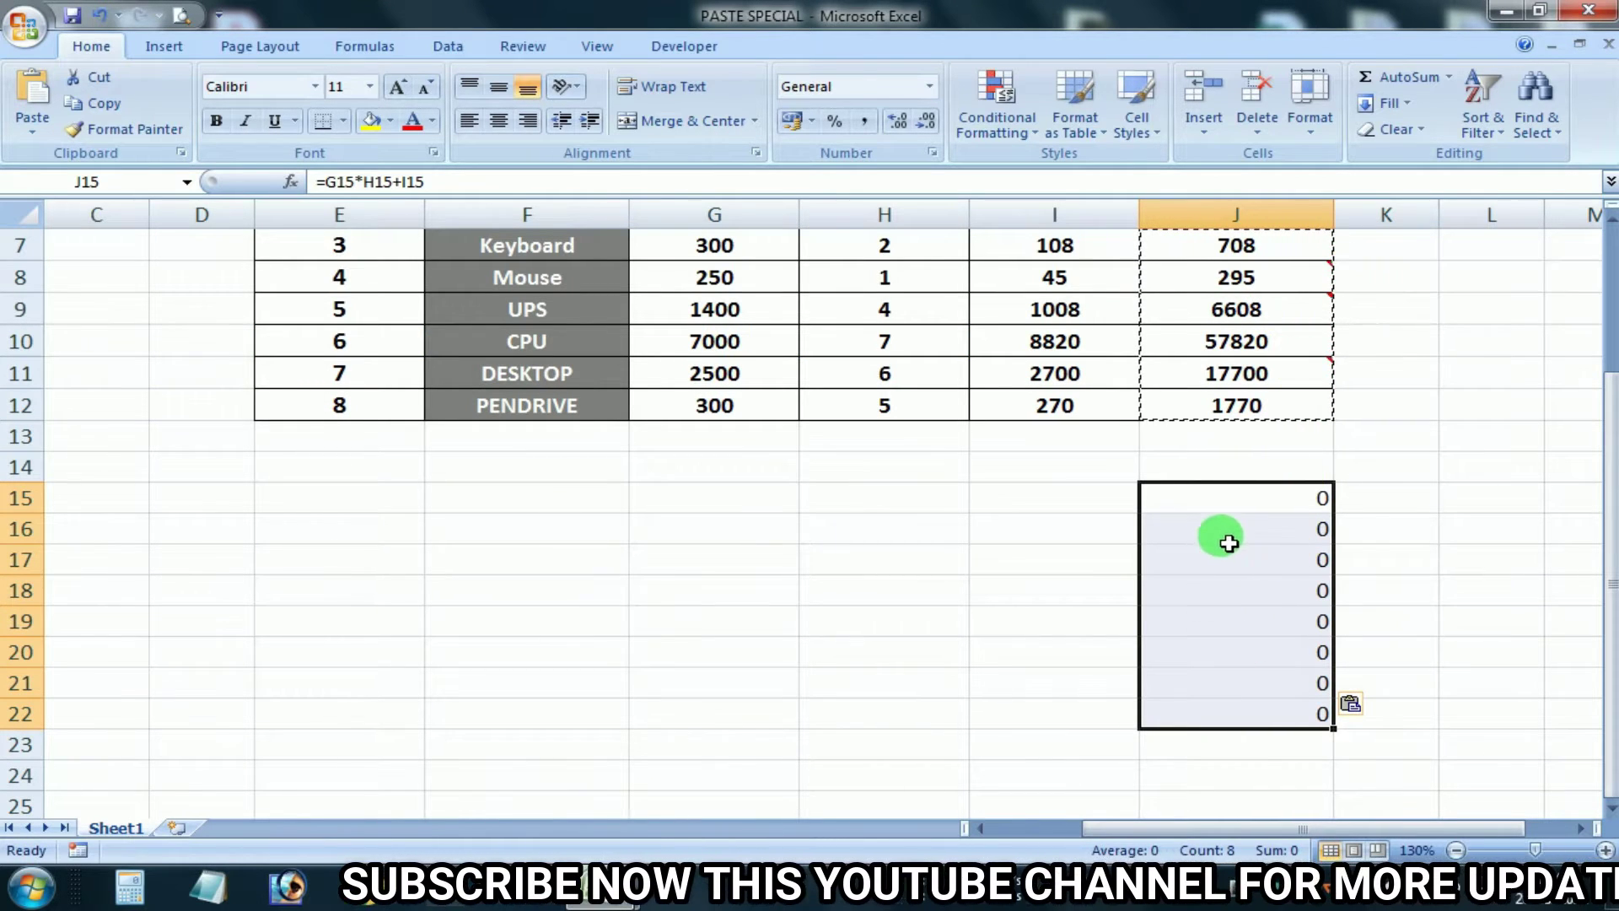
{"action": "left_click", "coordinate": [1257, 555]}
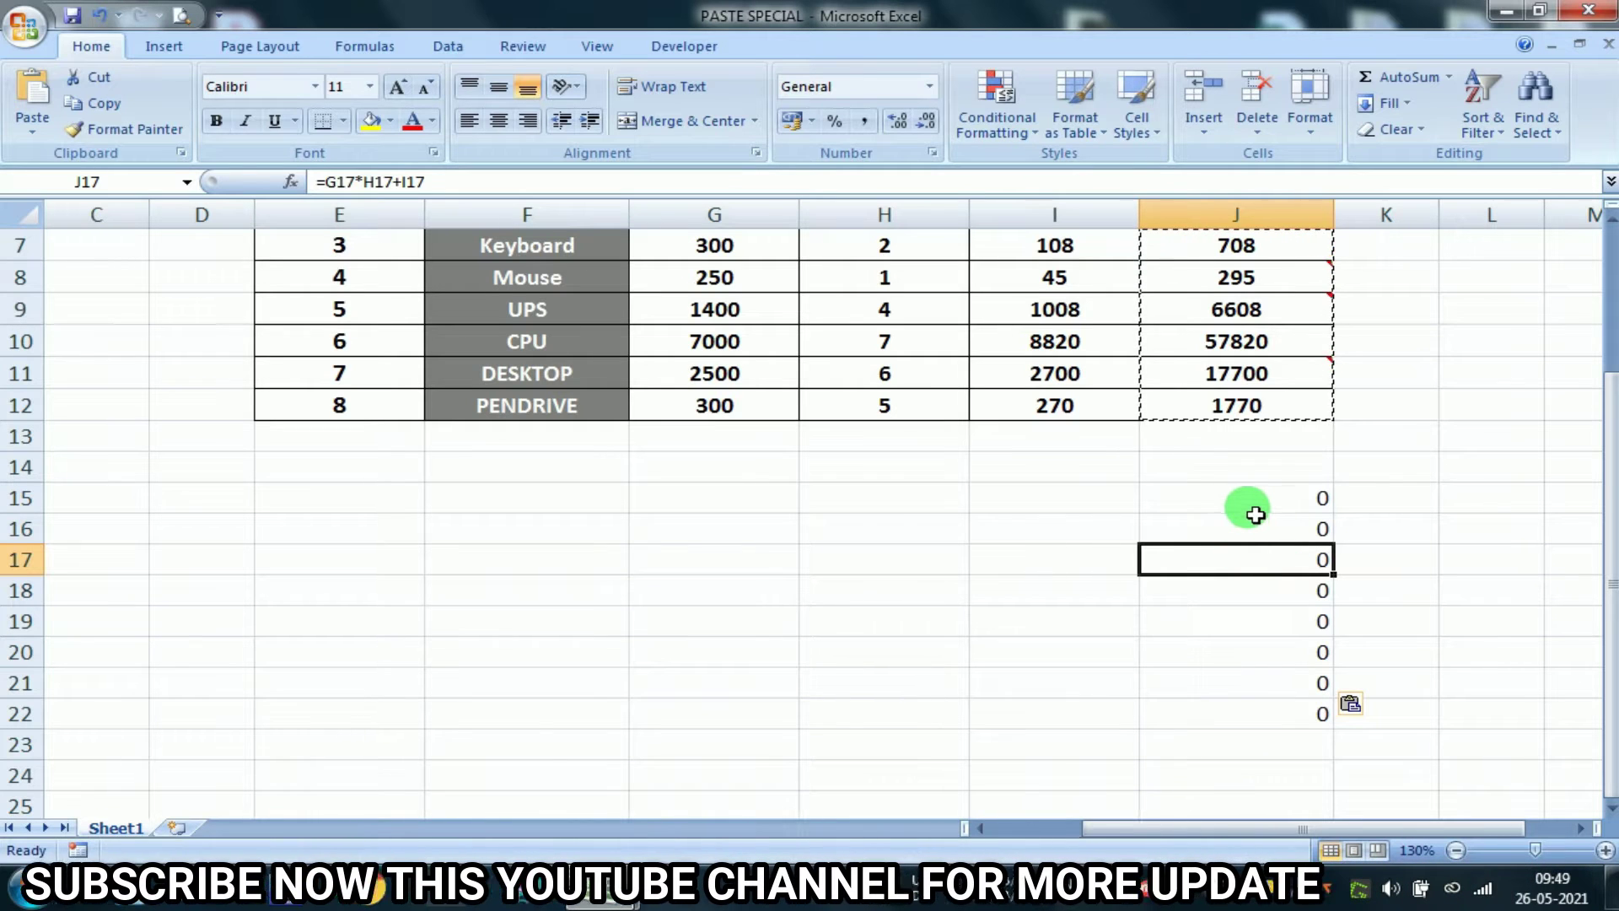
{"action": "left_click", "coordinate": [1253, 499]}
{"action": "double_click", "coordinate": [1248, 499]}
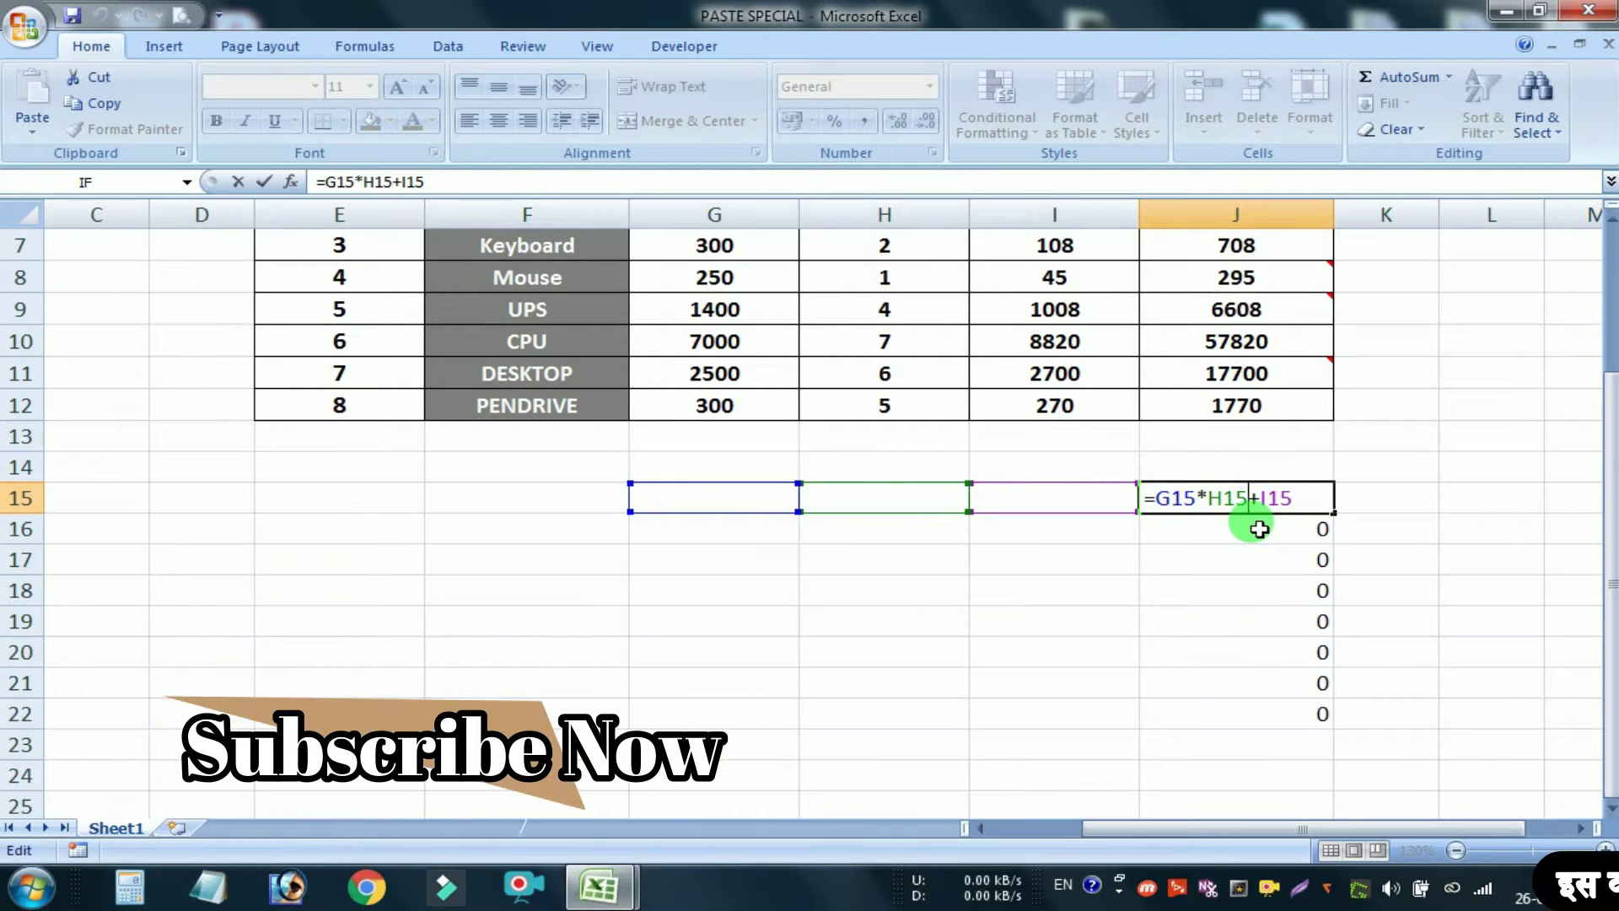
{"action": "key", "text": "Return"}
Step: Enter 2 in G15, 40 in H15 and 14 in I15 to test the pasted formula in J15
{"action": "left_click", "coordinate": [788, 504]}
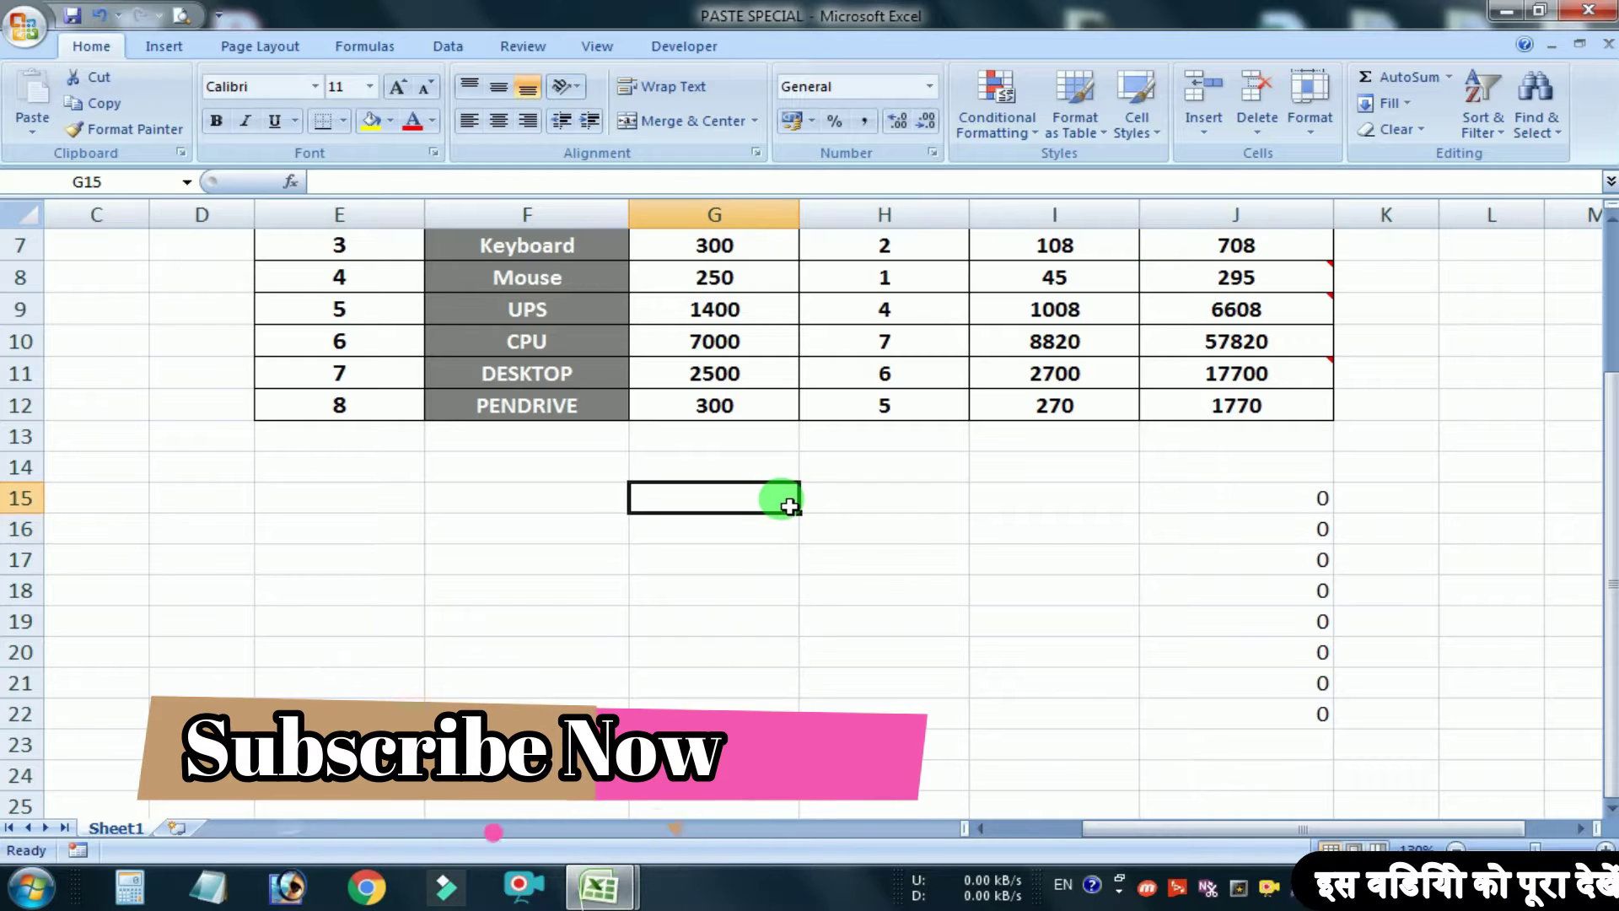
{"action": "type", "text": "2"}
{"action": "key", "text": "Tab"}
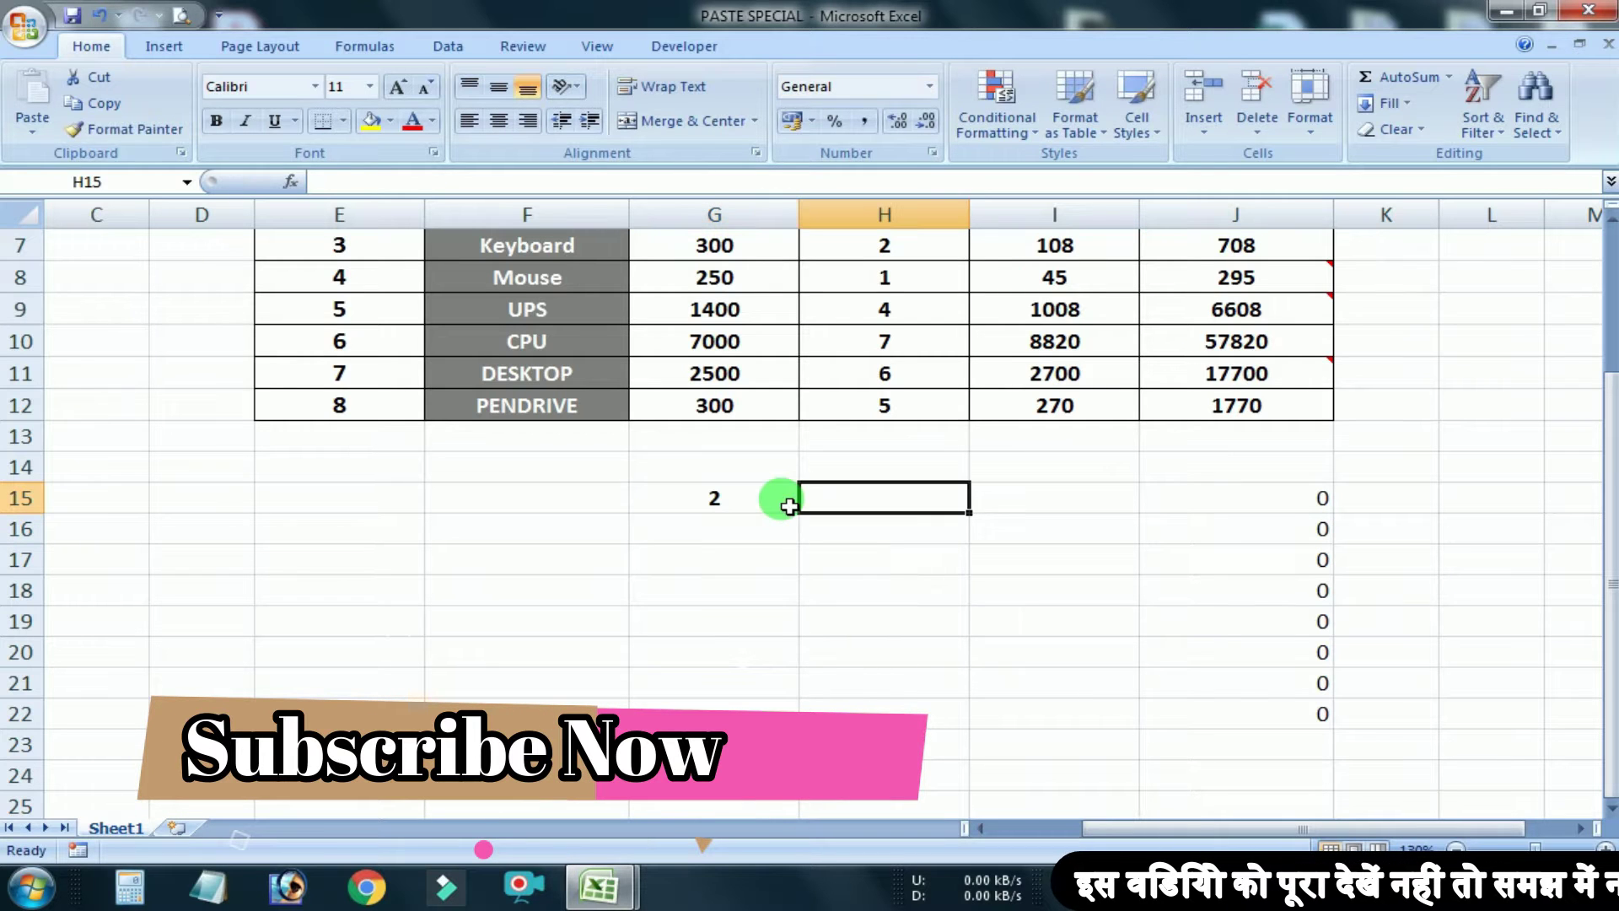
{"action": "type", "text": "40"}
{"action": "key", "text": "ctrl+Return"}
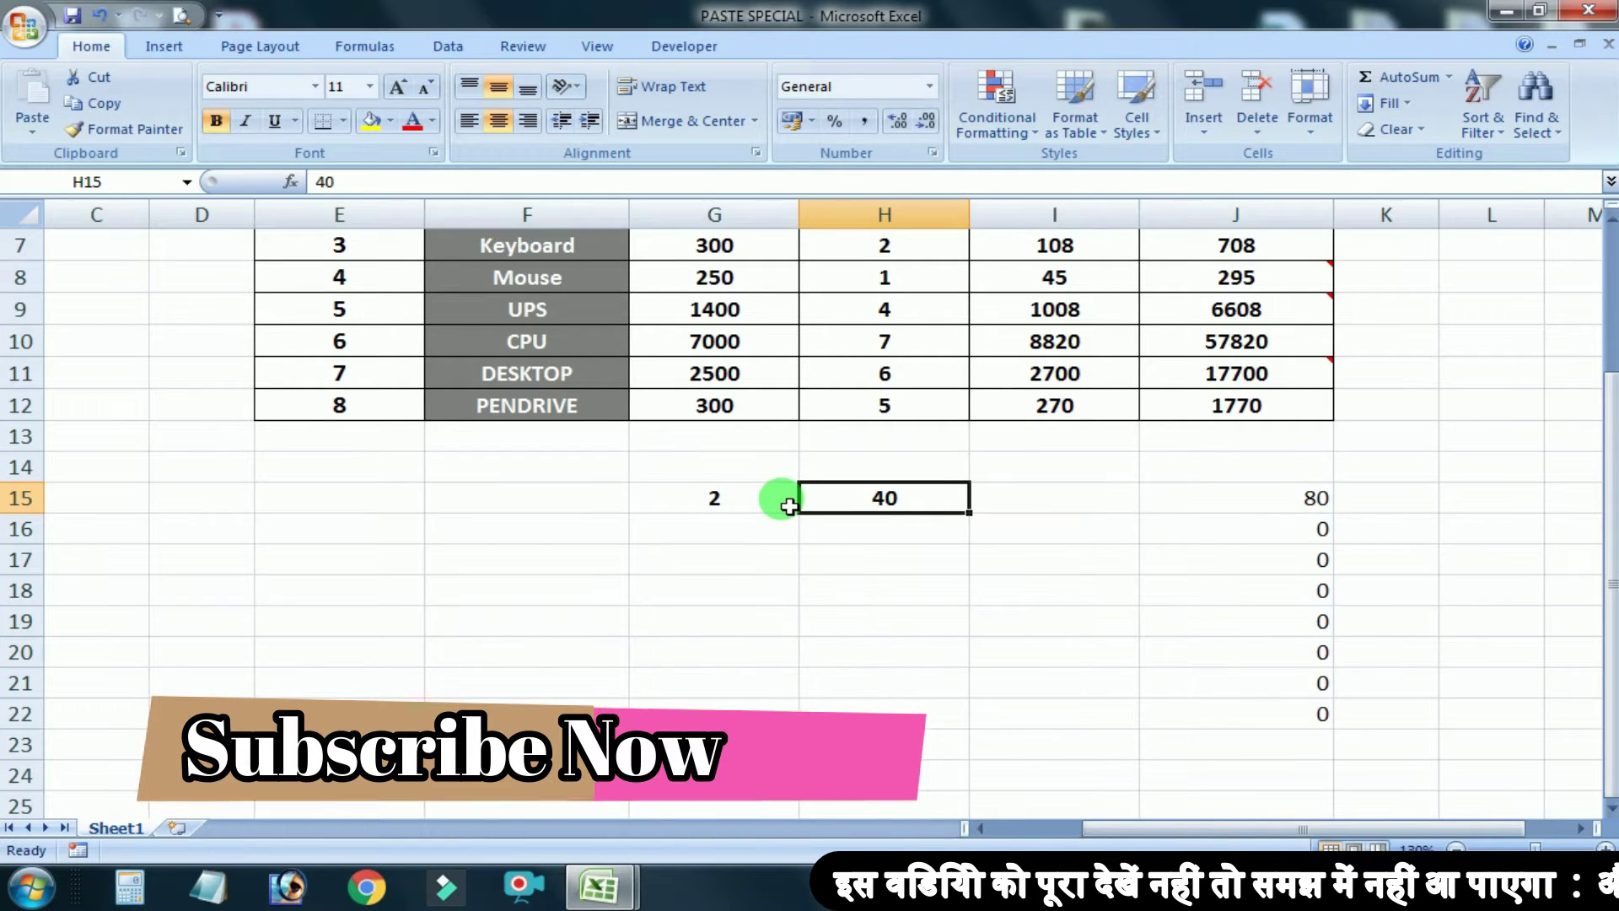
{"action": "key", "text": "Tab"}
{"action": "type", "text": "1"}
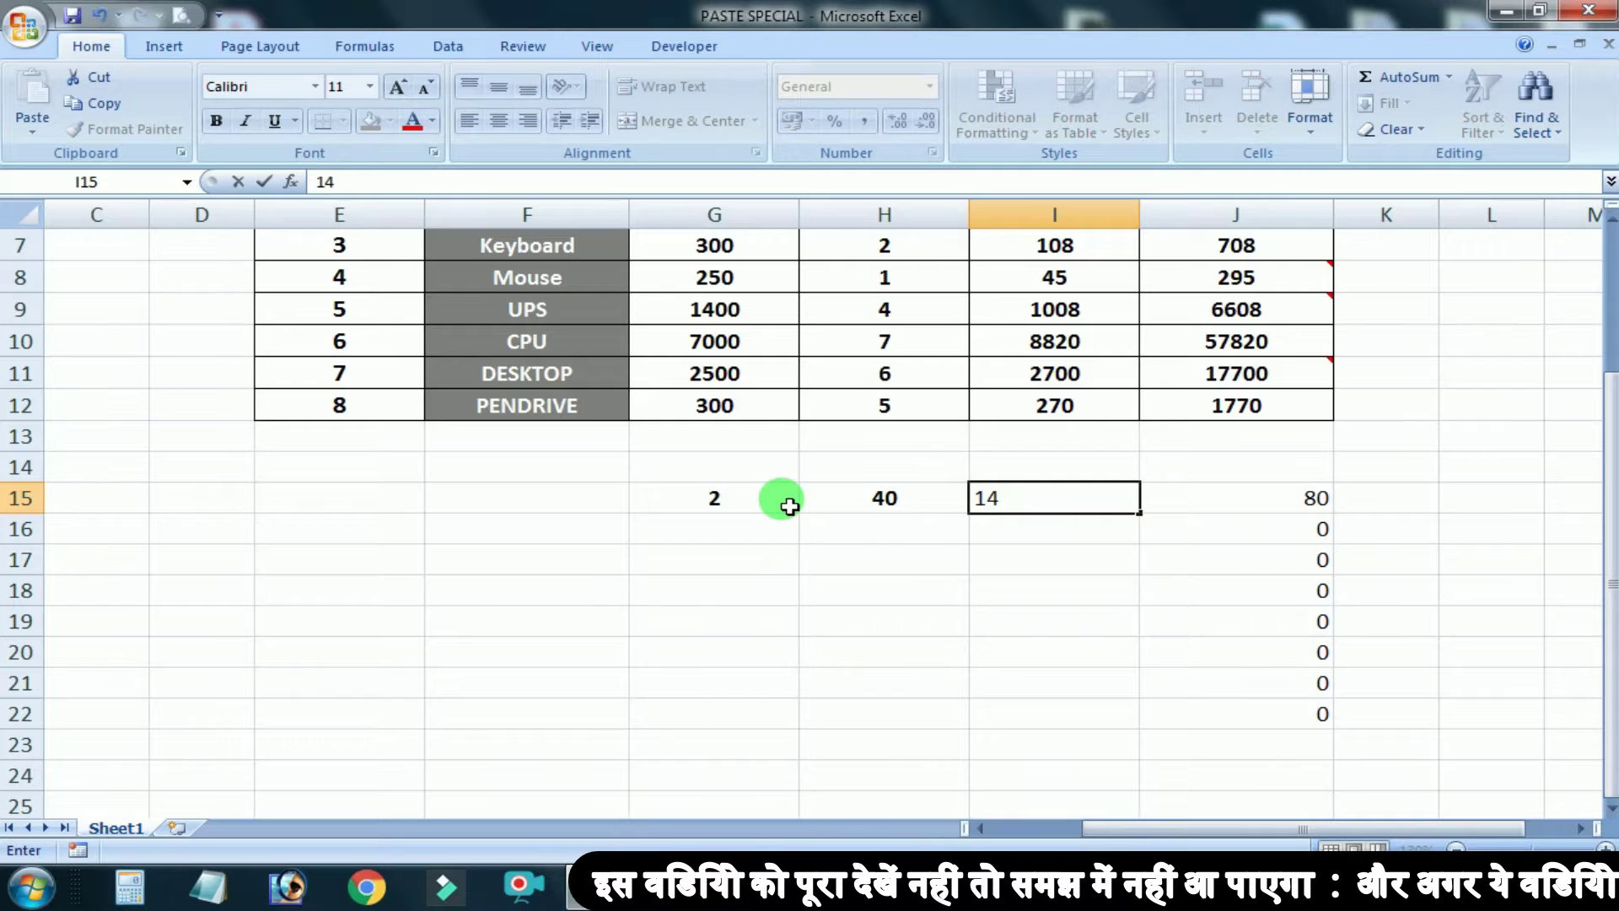
{"action": "key", "text": "Return"}
{"action": "left_click", "coordinate": [1327, 509]}
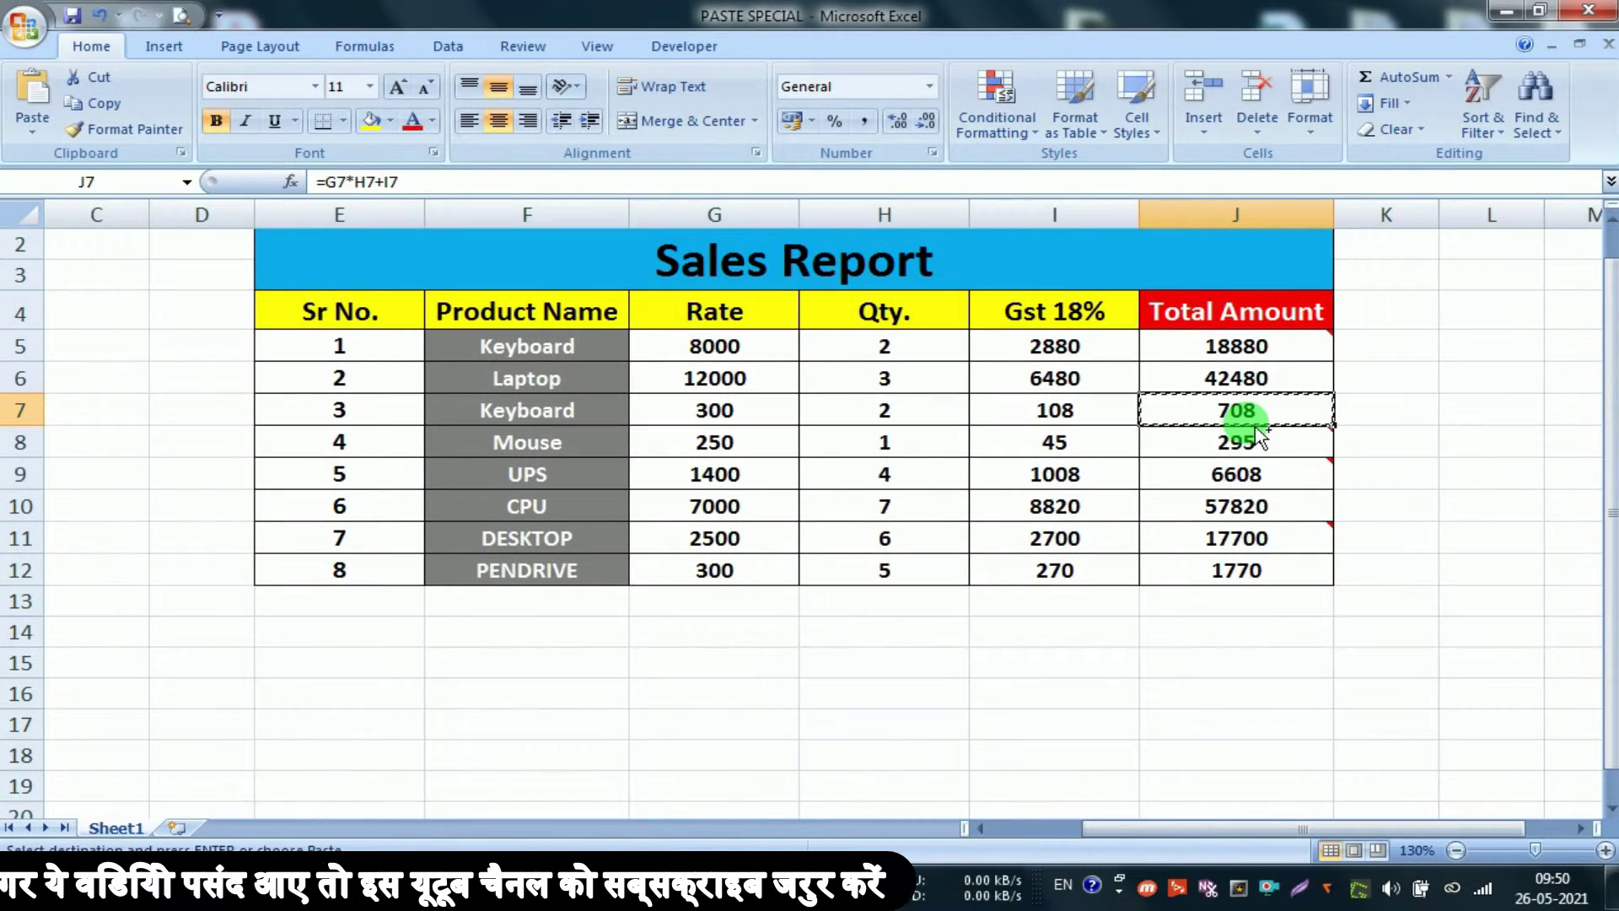
{"action": "key", "text": "ctrl+alt+v"}
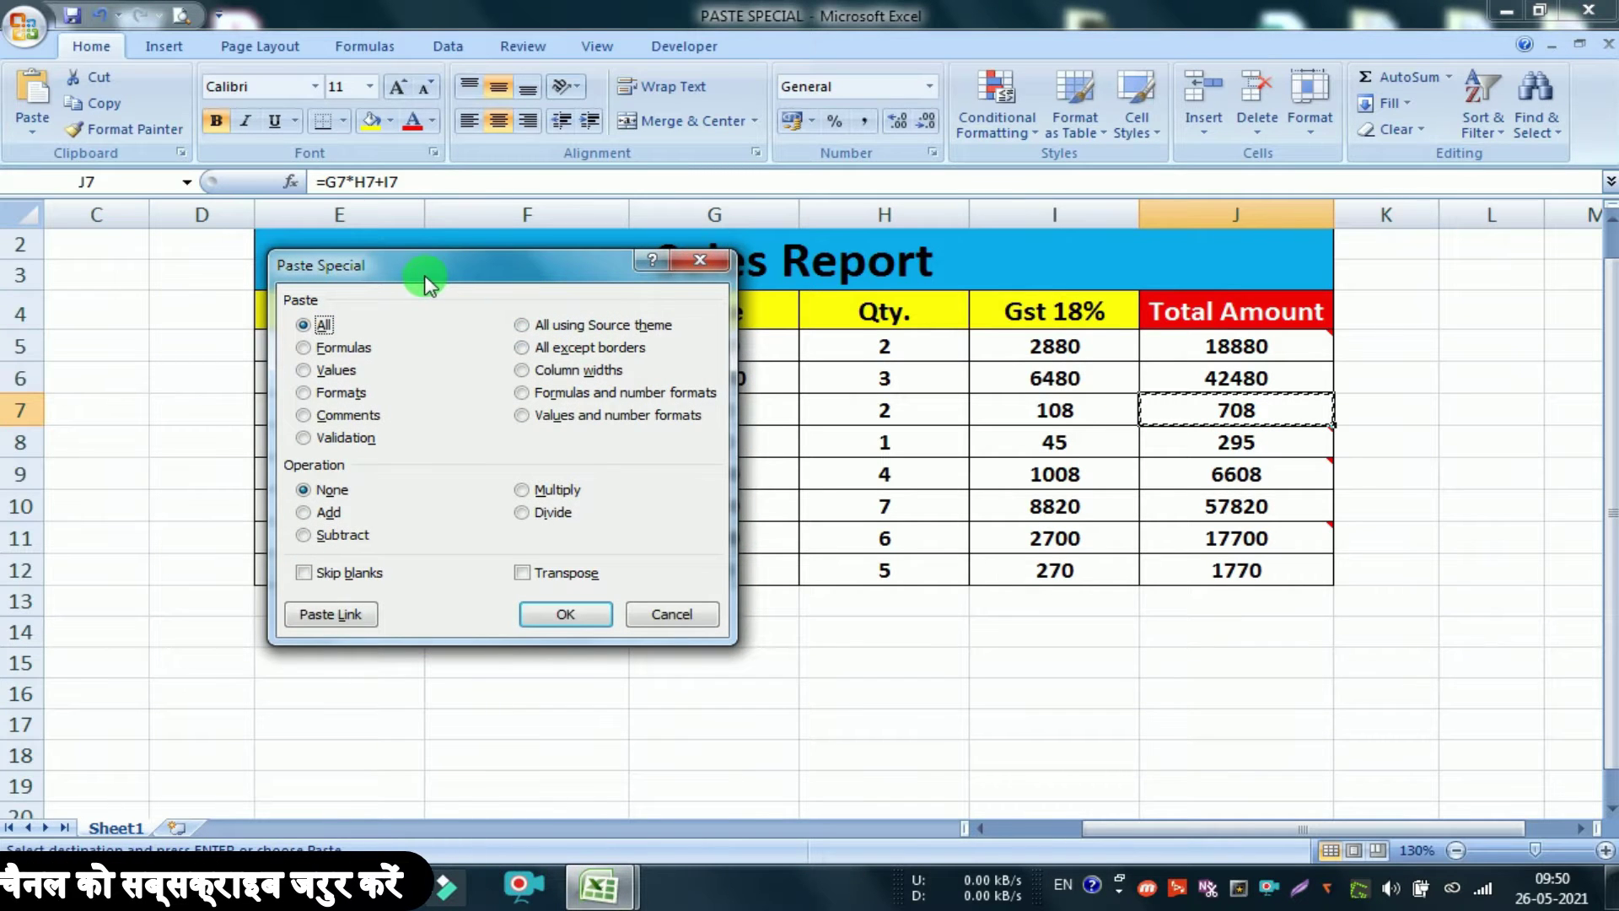
{"action": "left_click_drag", "start_coordinate": [426, 285], "coordinate": [550, 278]}
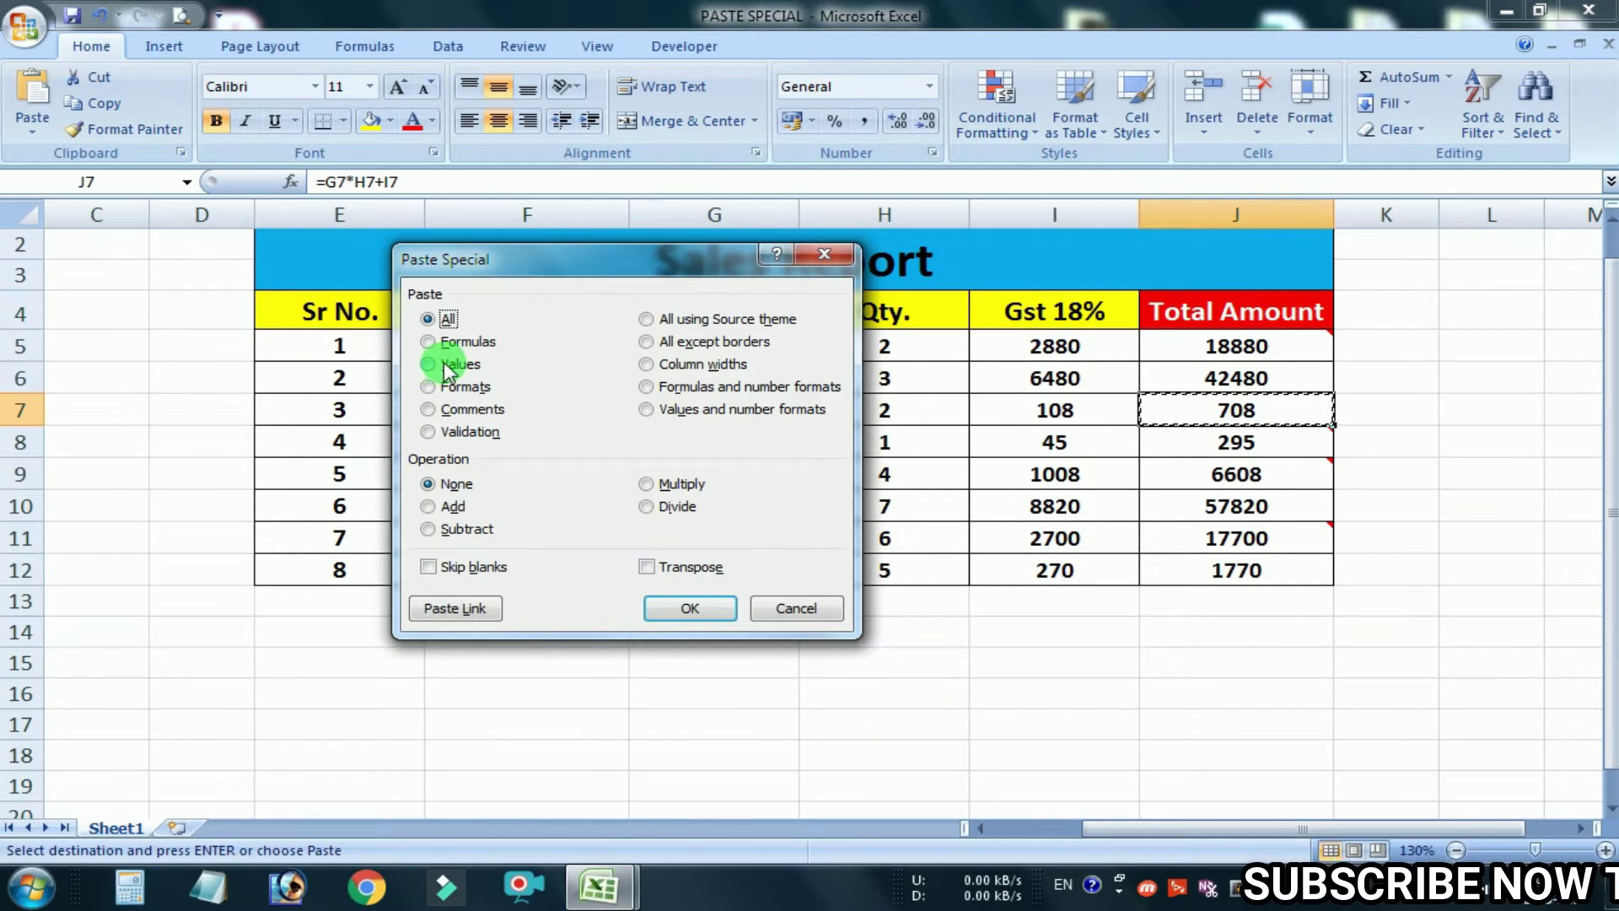
{"action": "left_click_drag", "start_coordinate": [650, 254], "coordinate": [375, 485]}
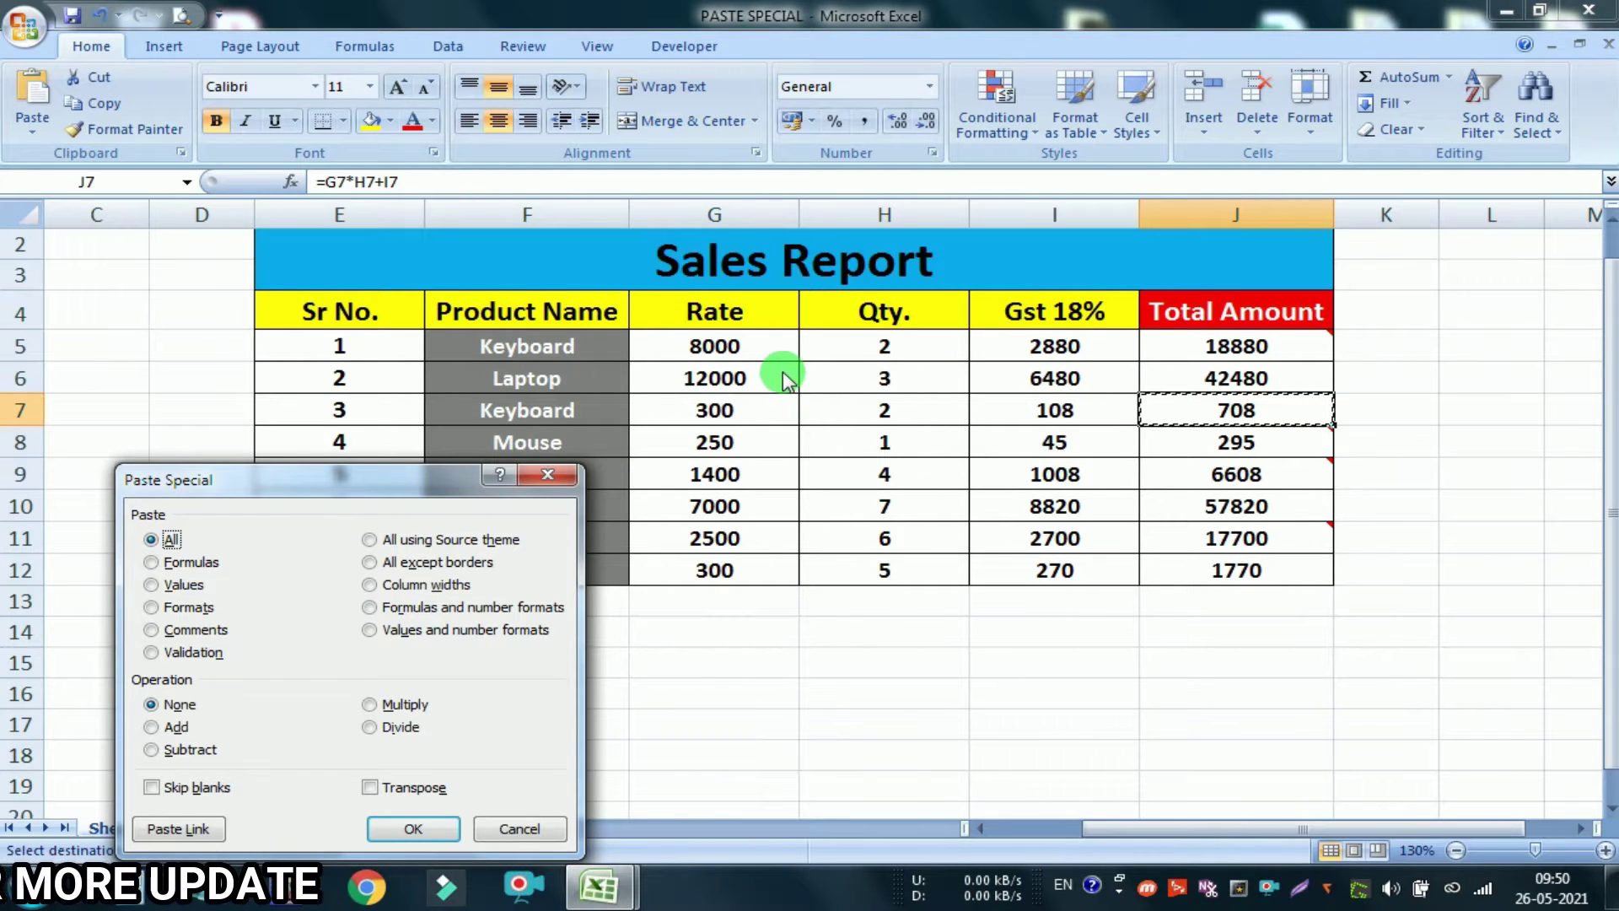
{"action": "left_click", "coordinate": [548, 476]}
Step: Copy the entire Sales Report table, title included, and paste only its values starting at E15 with Paste Special
{"action": "left_click_drag", "start_coordinate": [450, 365], "coordinate": [696, 574]}
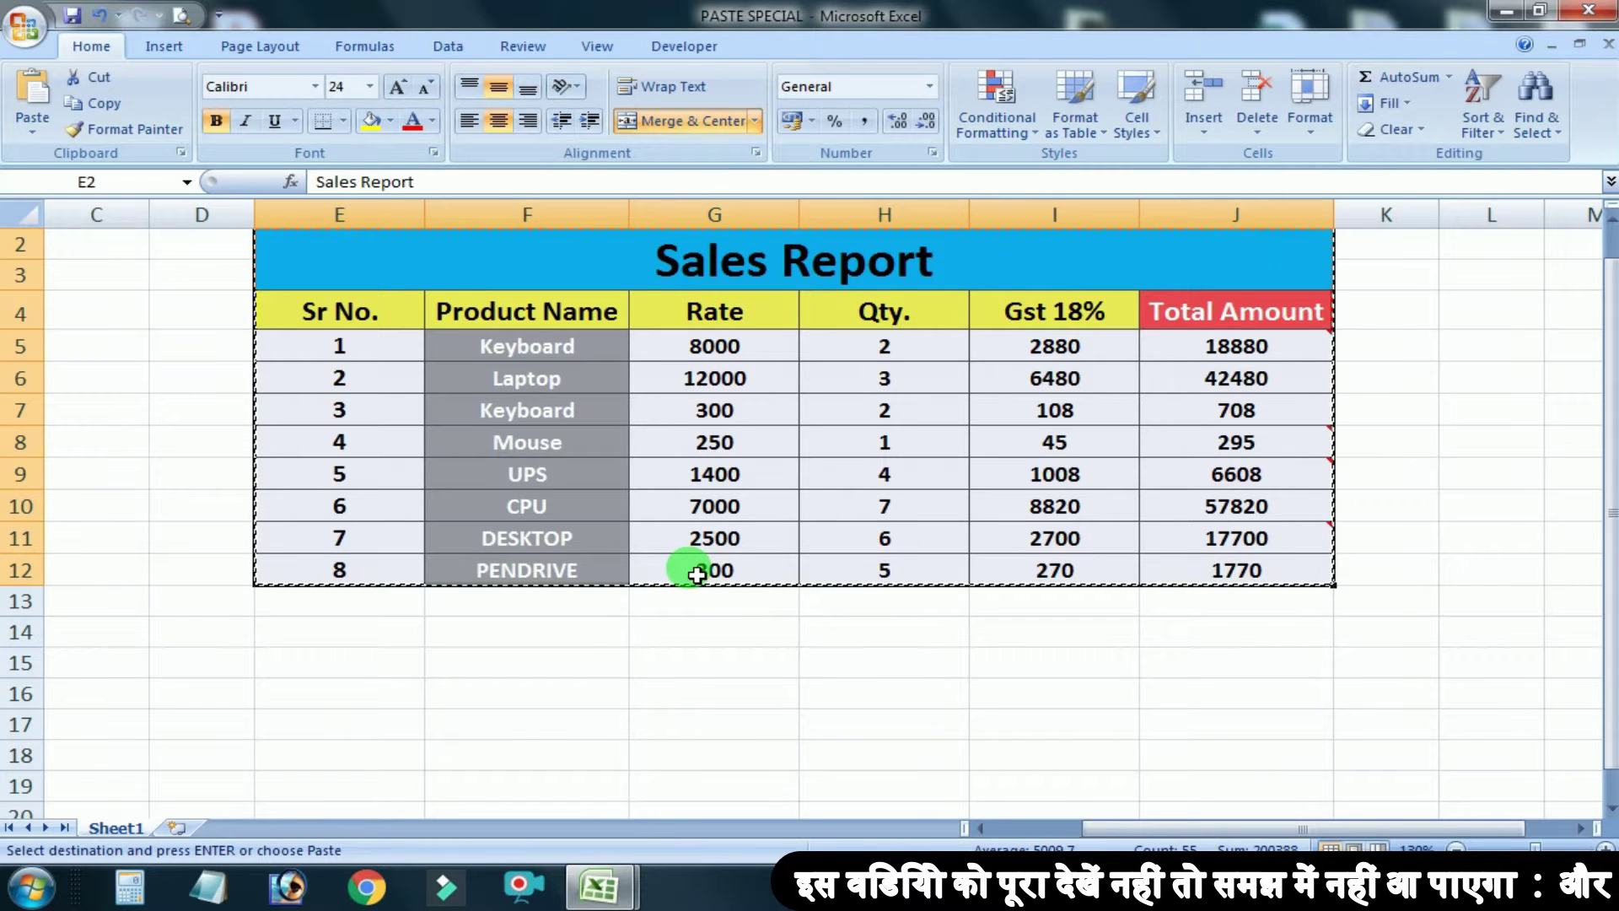
{"action": "left_click", "coordinate": [344, 671]}
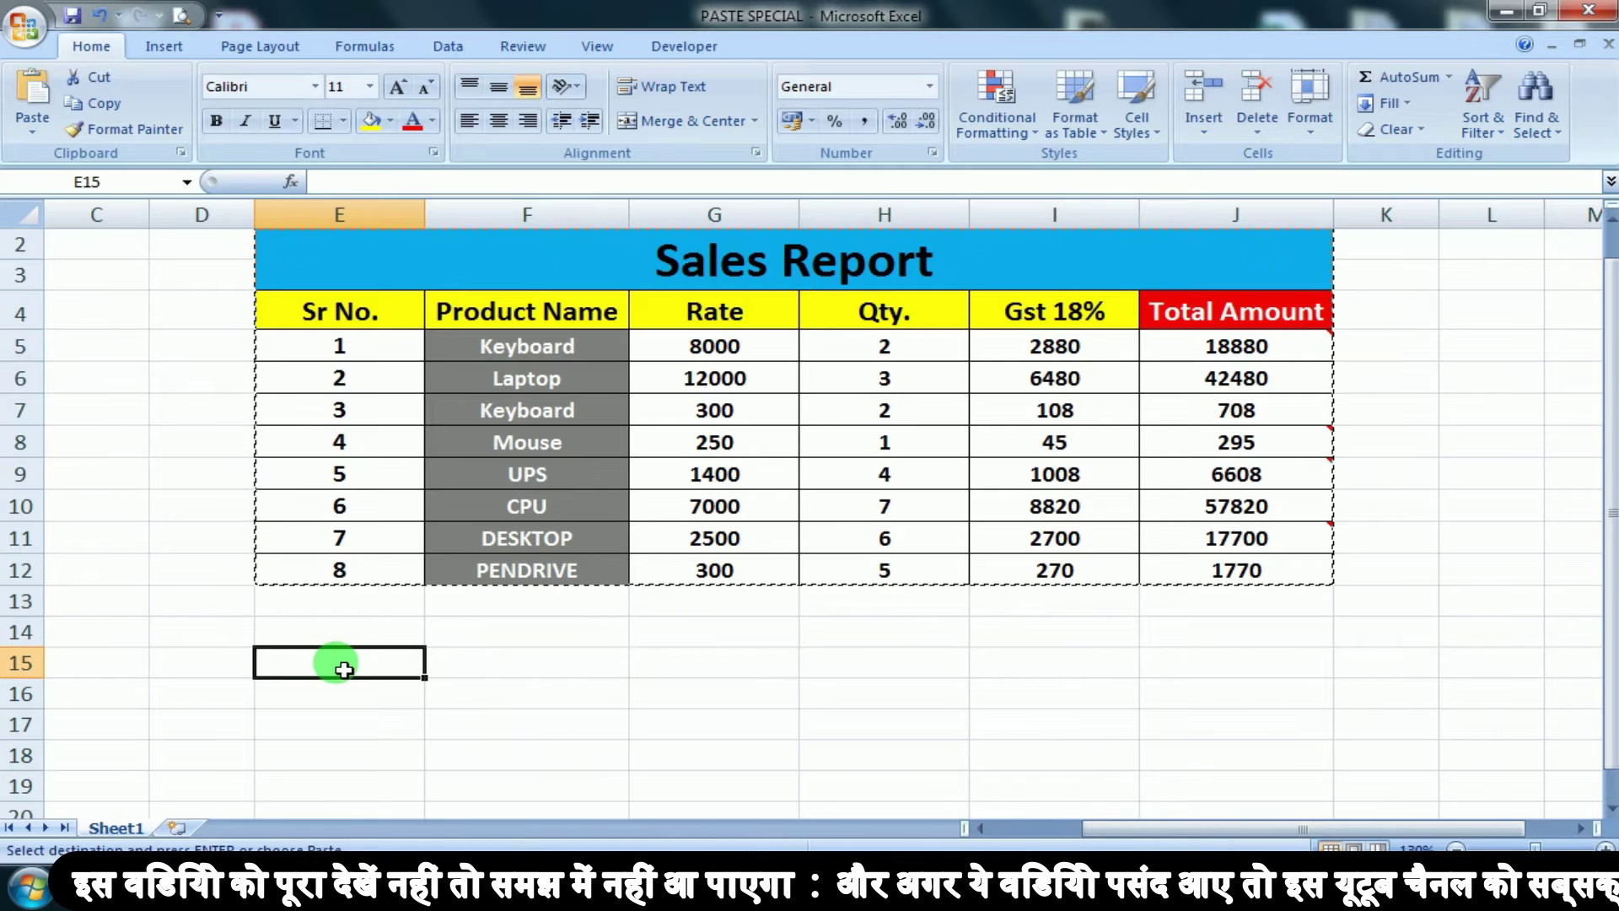
{"action": "key", "text": "ctrl+alt+v"}
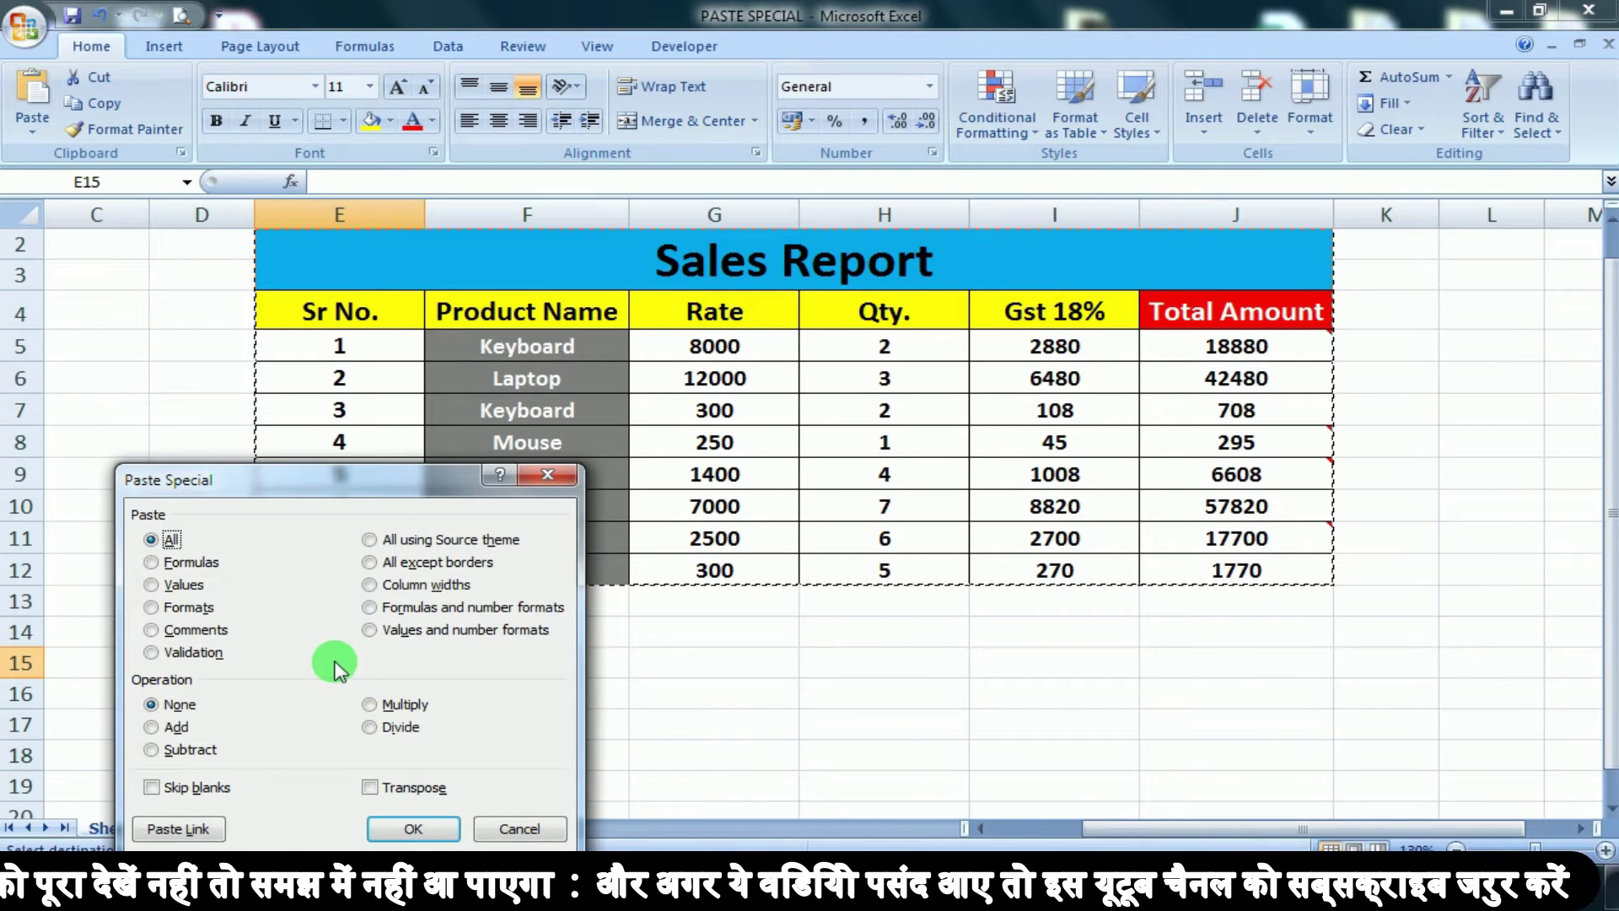
{"action": "left_click_drag", "start_coordinate": [371, 503], "coordinate": [1064, 339]}
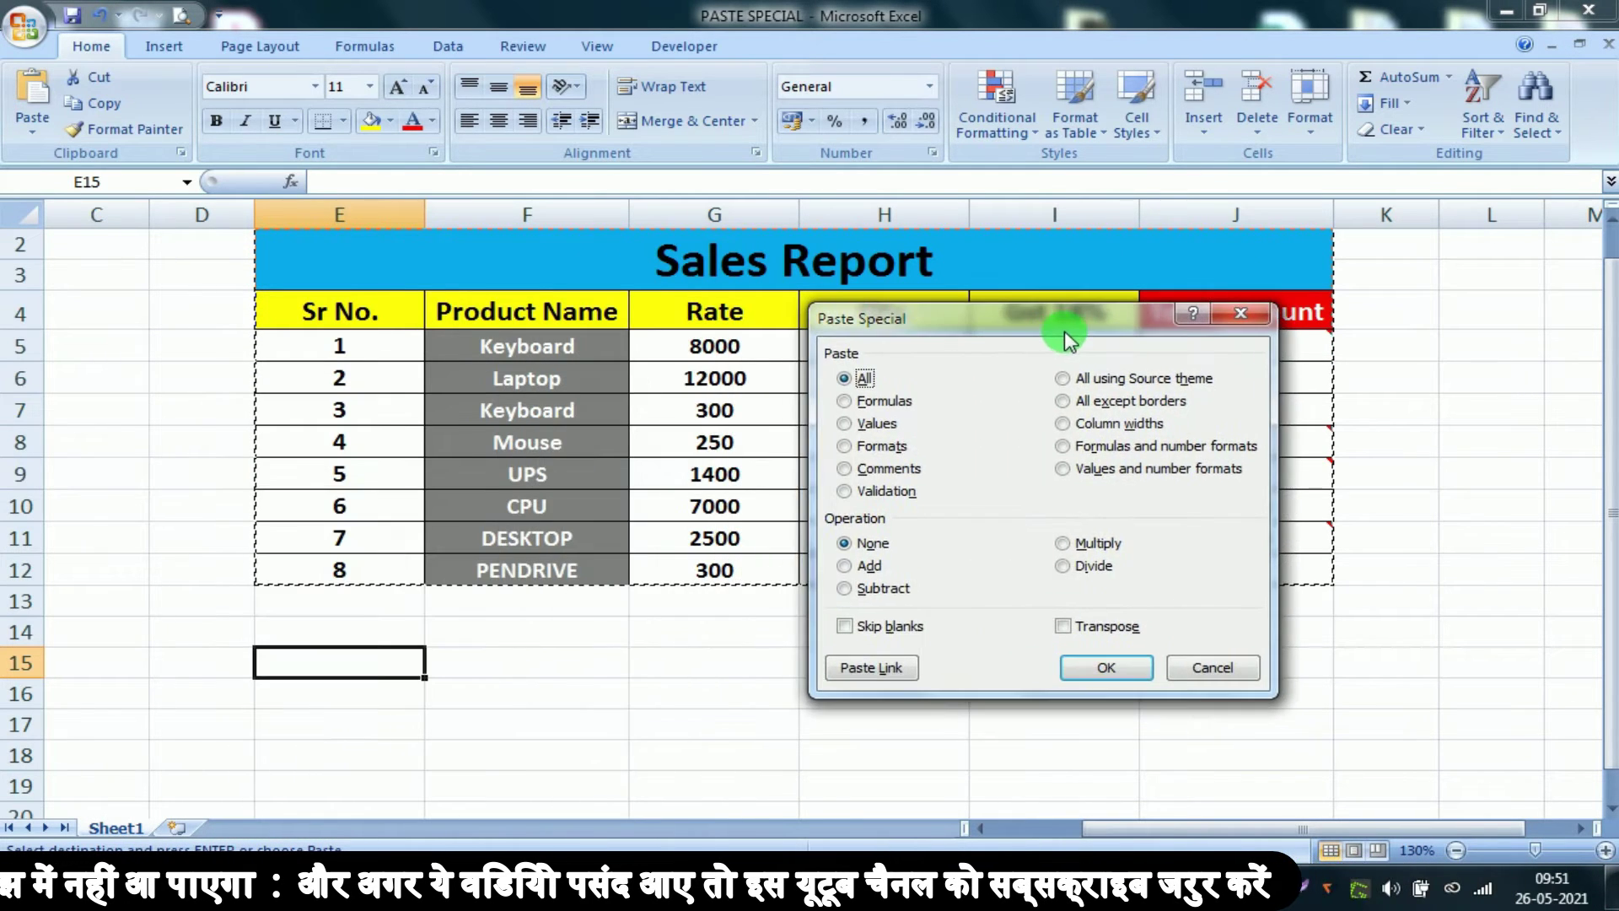
{"action": "left_click", "coordinate": [847, 425]}
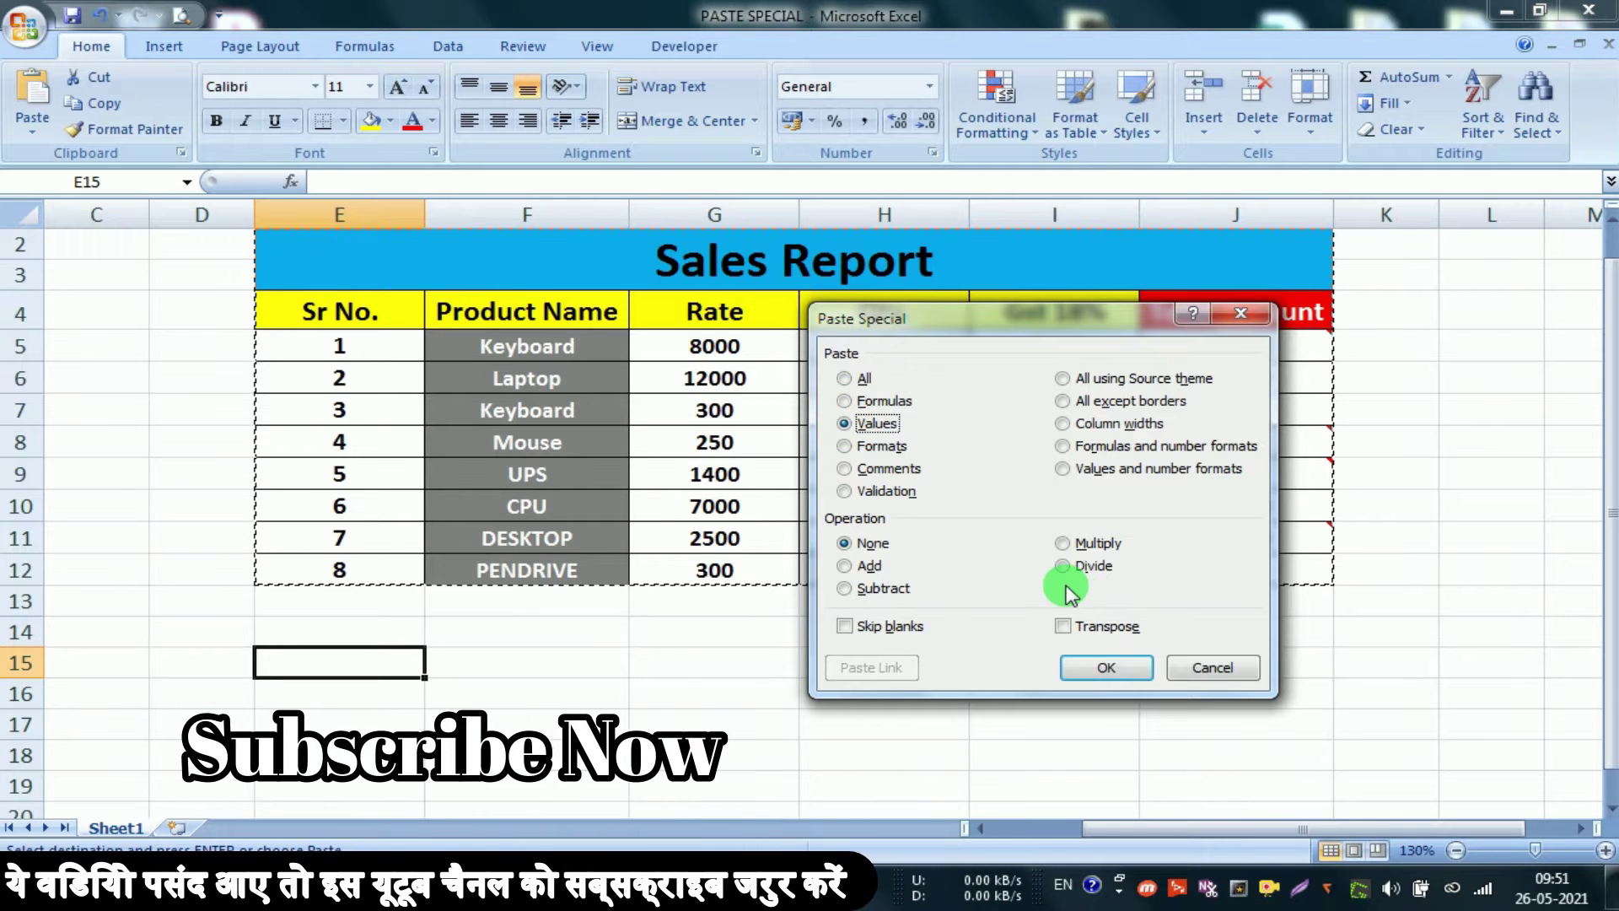
{"action": "left_click", "coordinate": [1106, 667]}
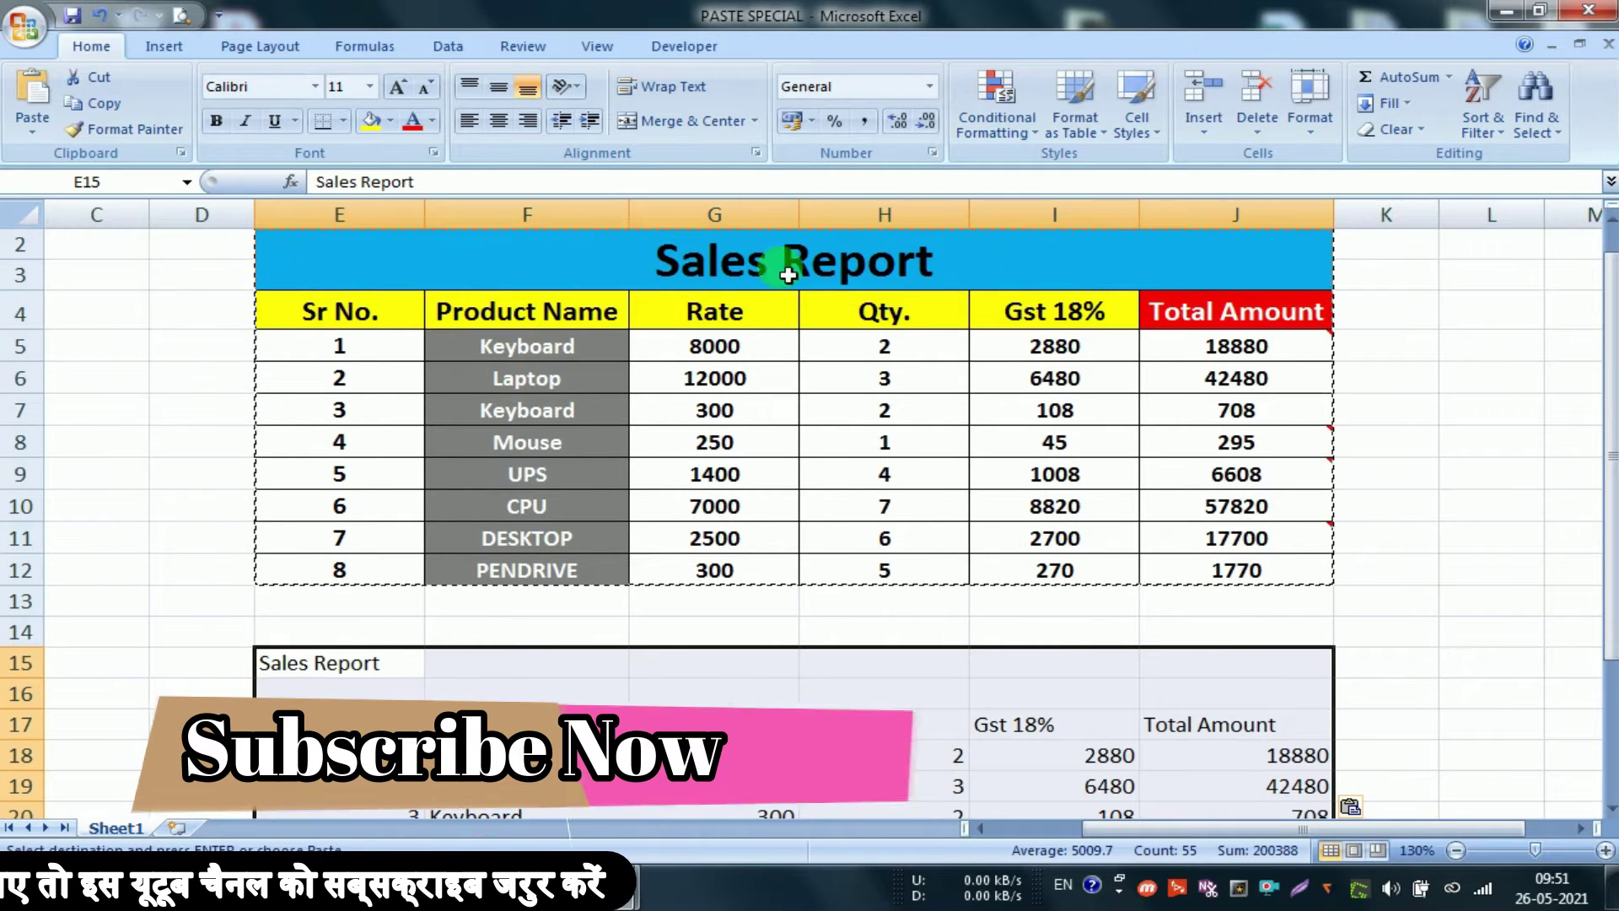
{"action": "scroll", "coordinate": [751, 409], "scroll_direction": "down", "scroll_amount": 2}
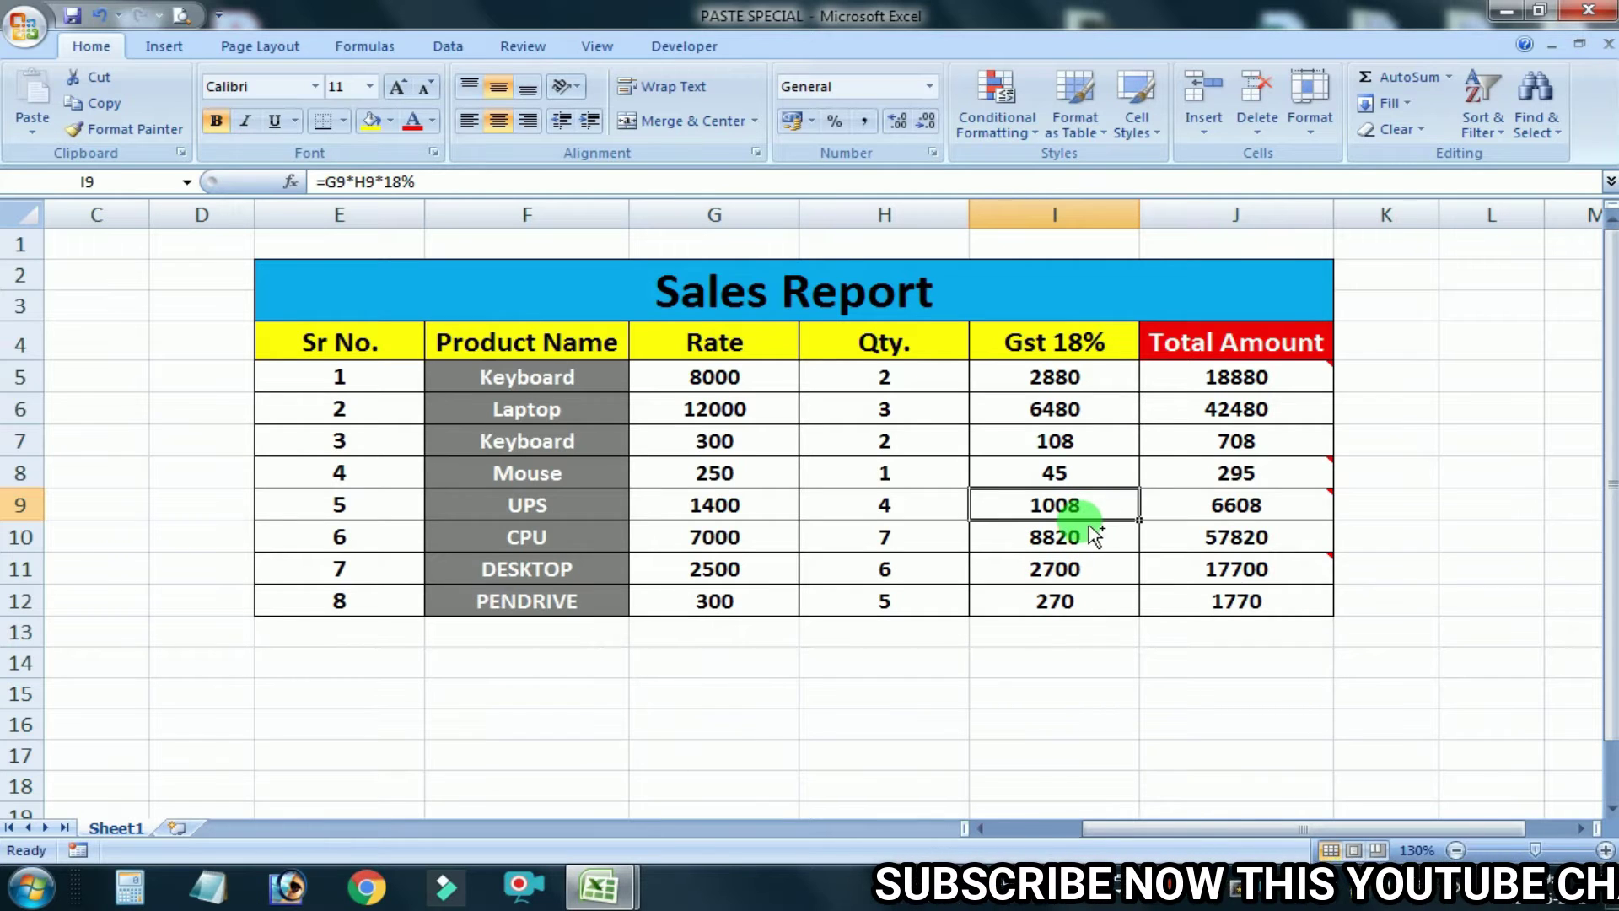
{"action": "key", "text": "ctrl+c"}
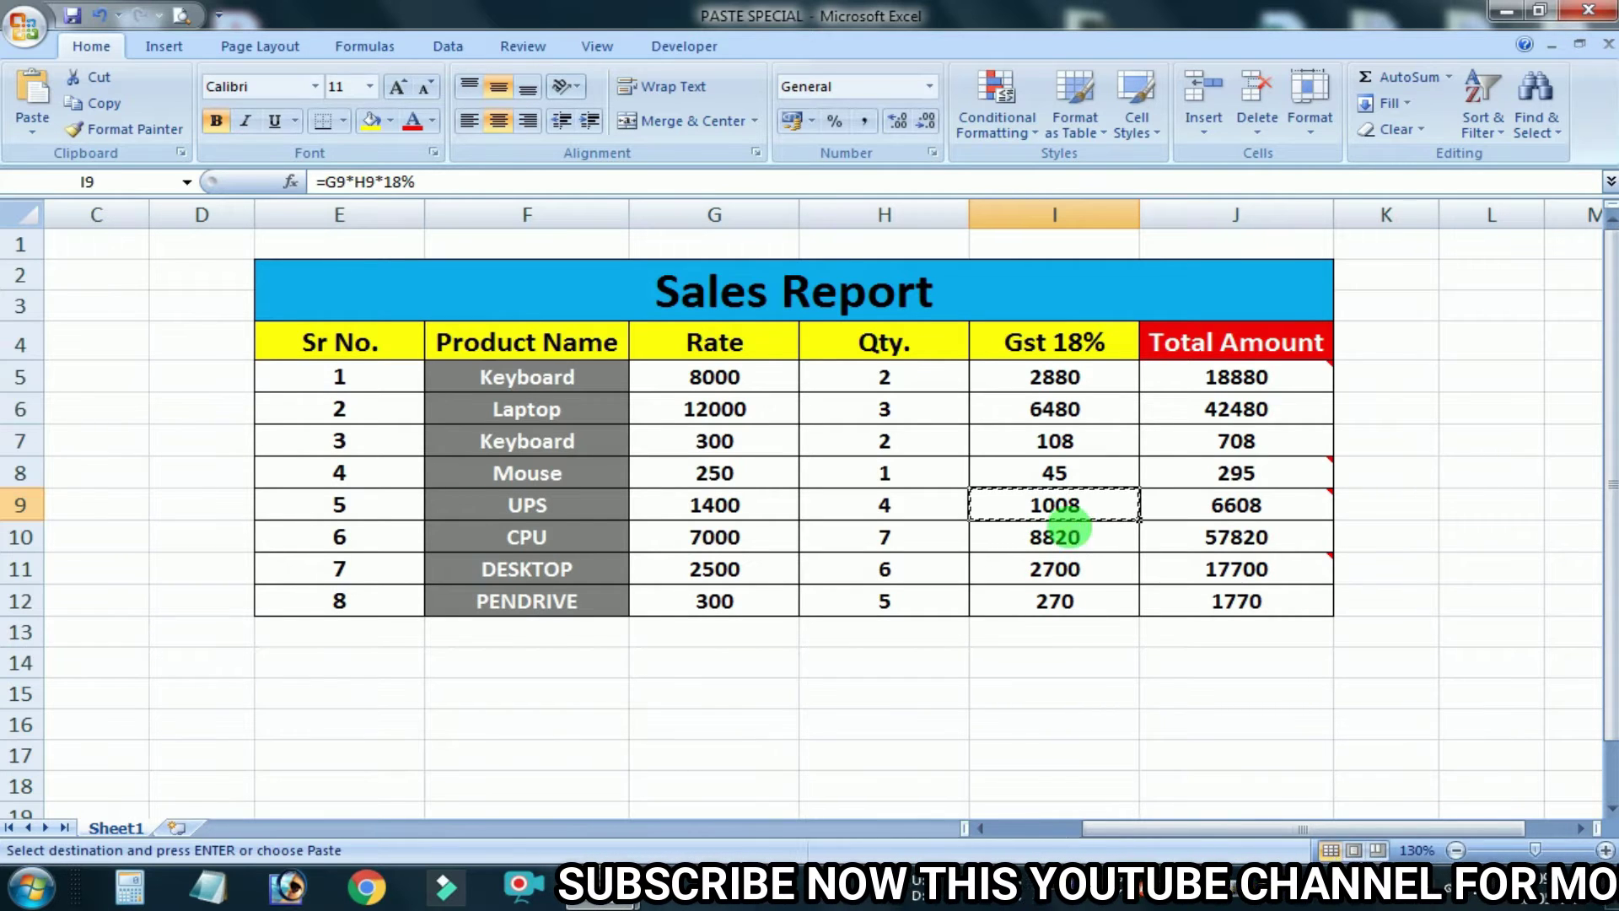
{"action": "key", "text": "ctrl+alt+v"}
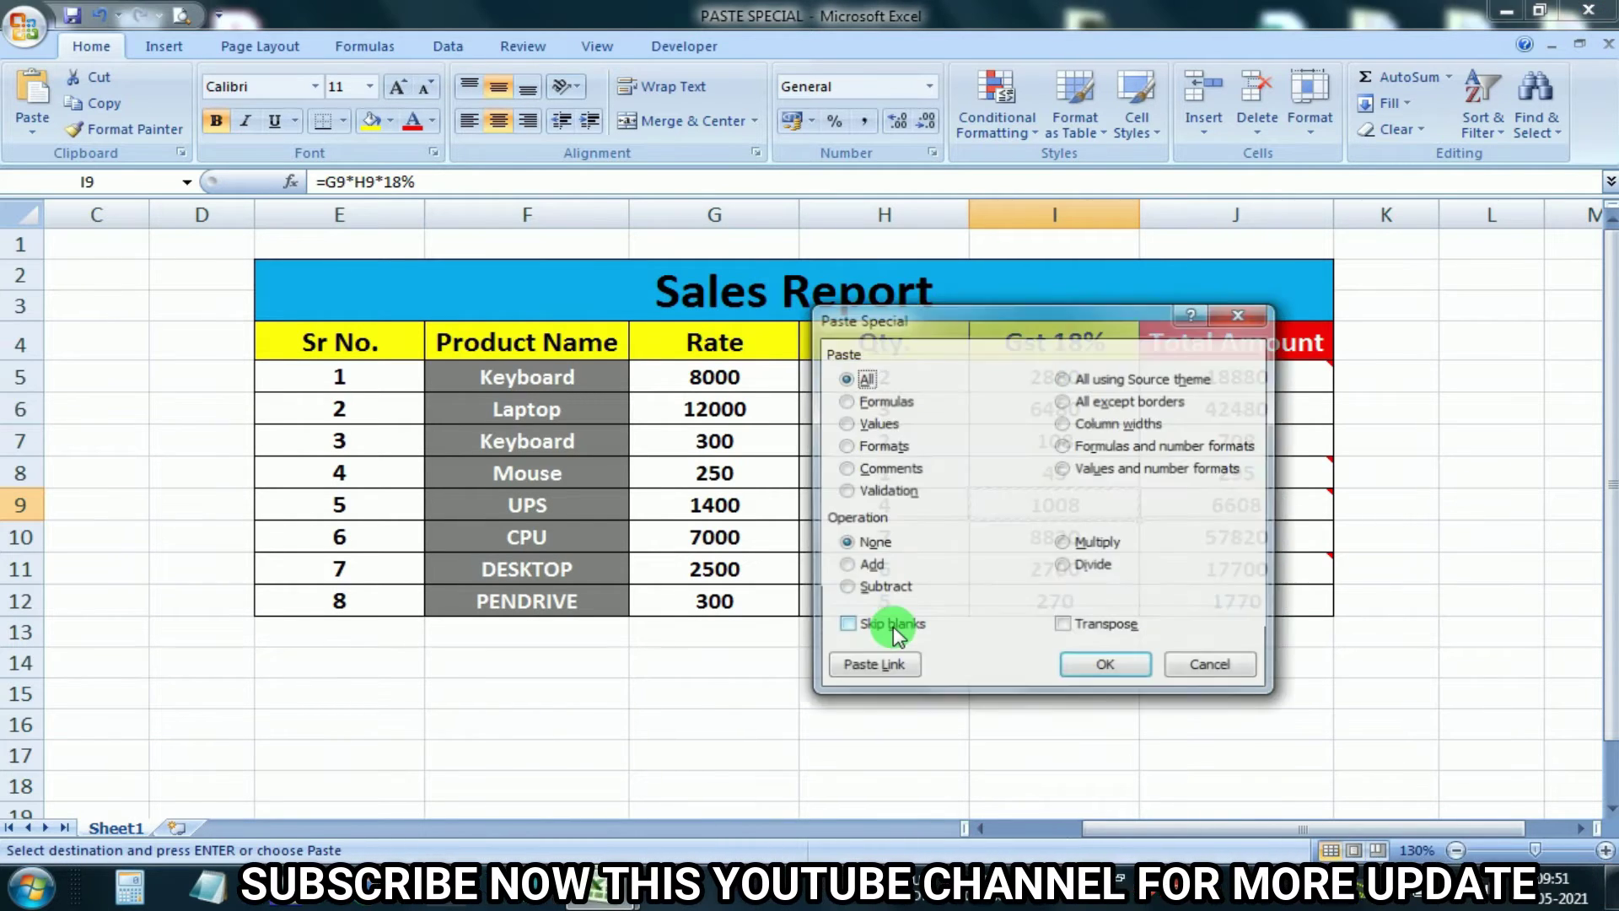
{"action": "left_click_drag", "start_coordinate": [1012, 334], "coordinate": [276, 356]}
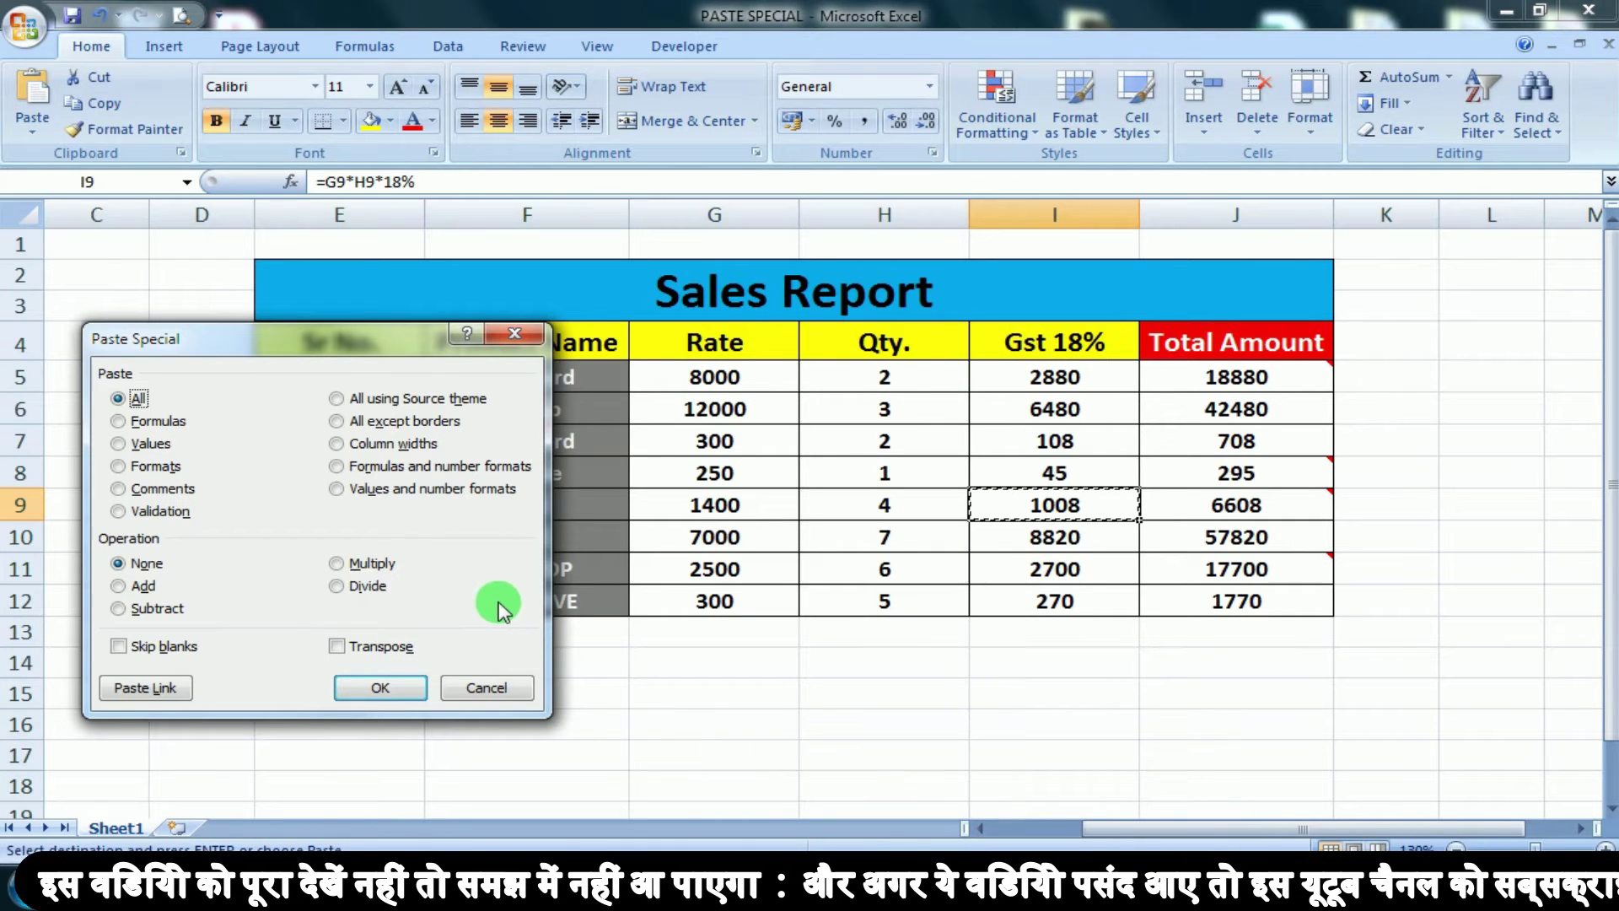
{"action": "left_click", "coordinate": [515, 333]}
Step: Copy the entire Sales Report table, title included, and paste only its formats starting at E16 with Paste Special
{"action": "left_click_drag", "start_coordinate": [458, 290], "coordinate": [636, 607]}
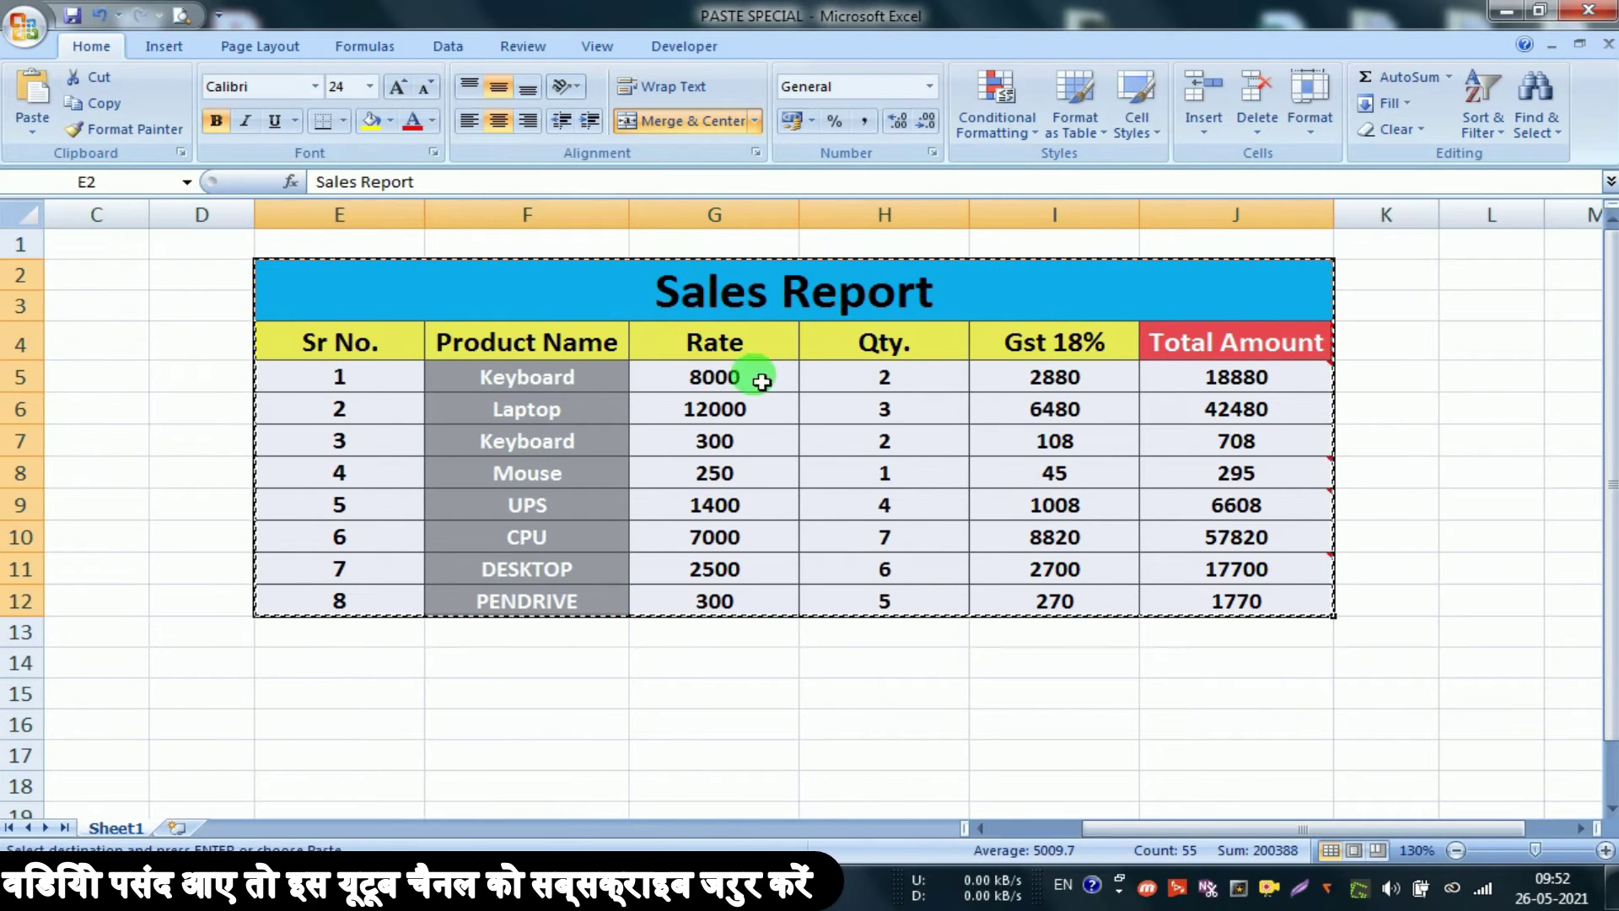
{"action": "scroll", "coordinate": [718, 580], "scroll_direction": "down", "scroll_amount": 1}
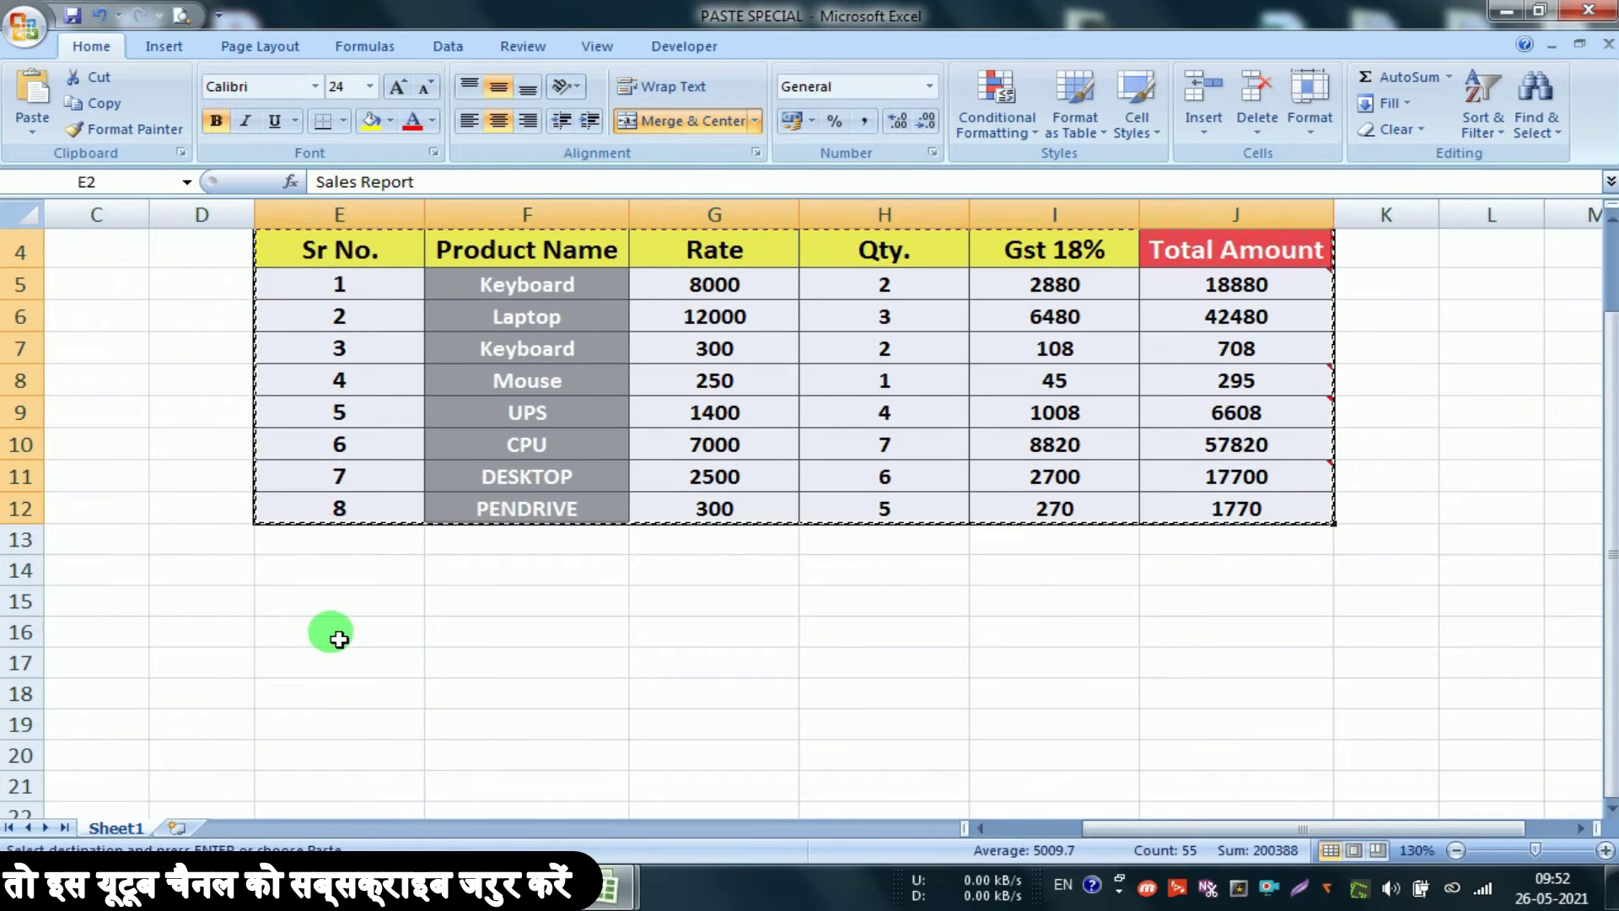
{"action": "left_click", "coordinate": [338, 638]}
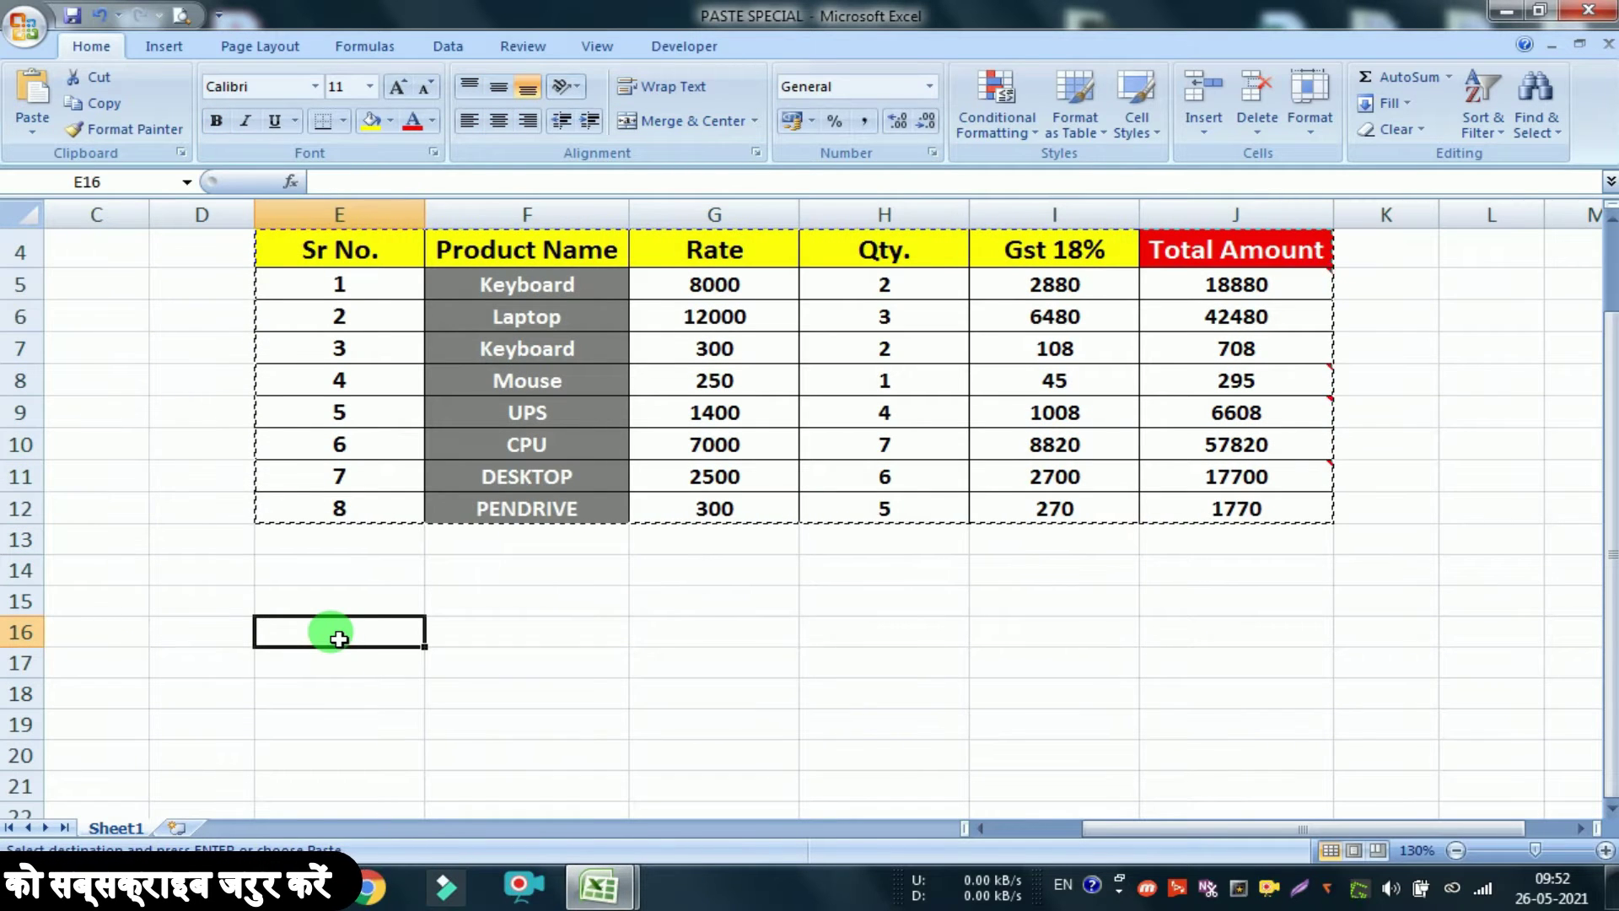
{"action": "key", "text": "ctrl+alt+v"}
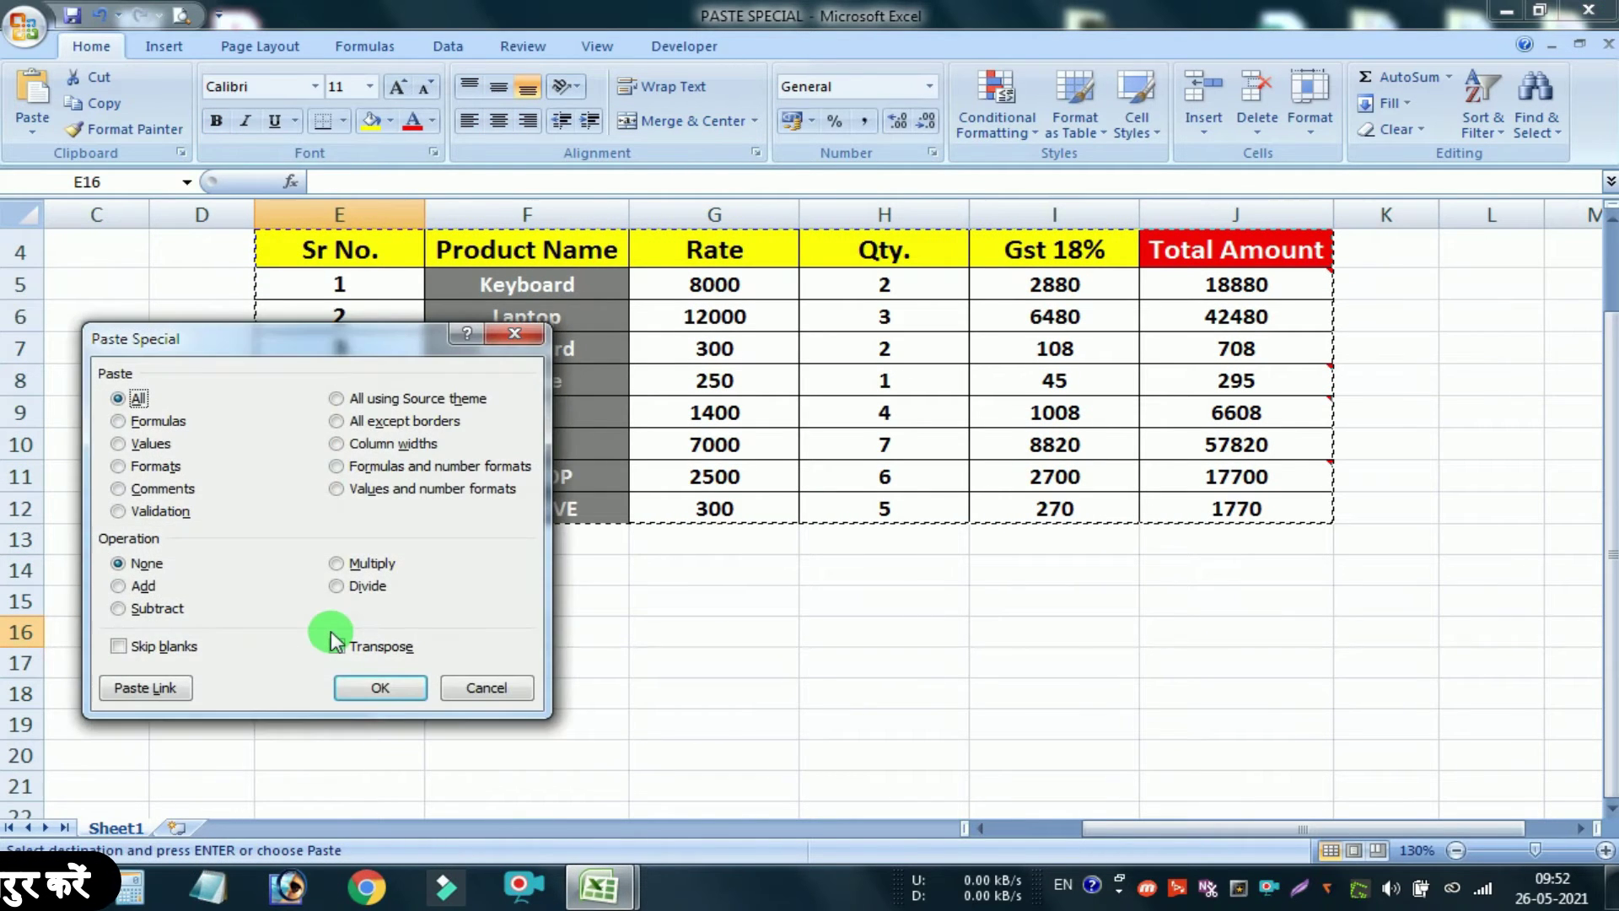
{"action": "left_click", "coordinate": [140, 469]}
{"action": "left_click", "coordinate": [371, 689]}
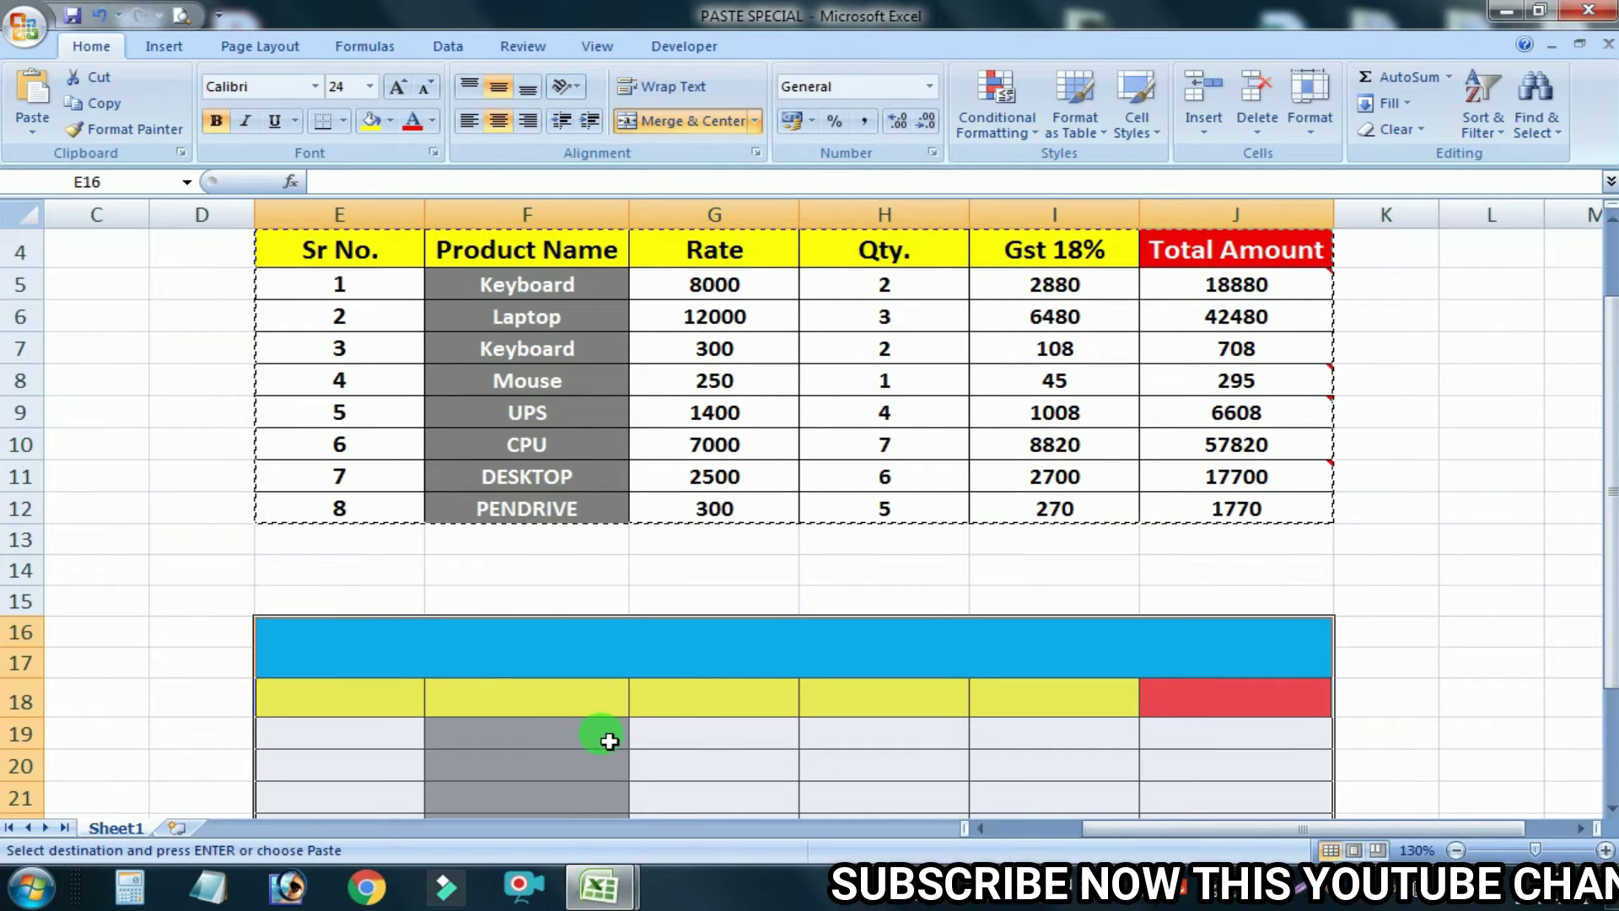
{"action": "scroll", "coordinate": [843, 658], "scroll_direction": "down", "scroll_amount": 1}
{"action": "left_click", "coordinate": [742, 656]}
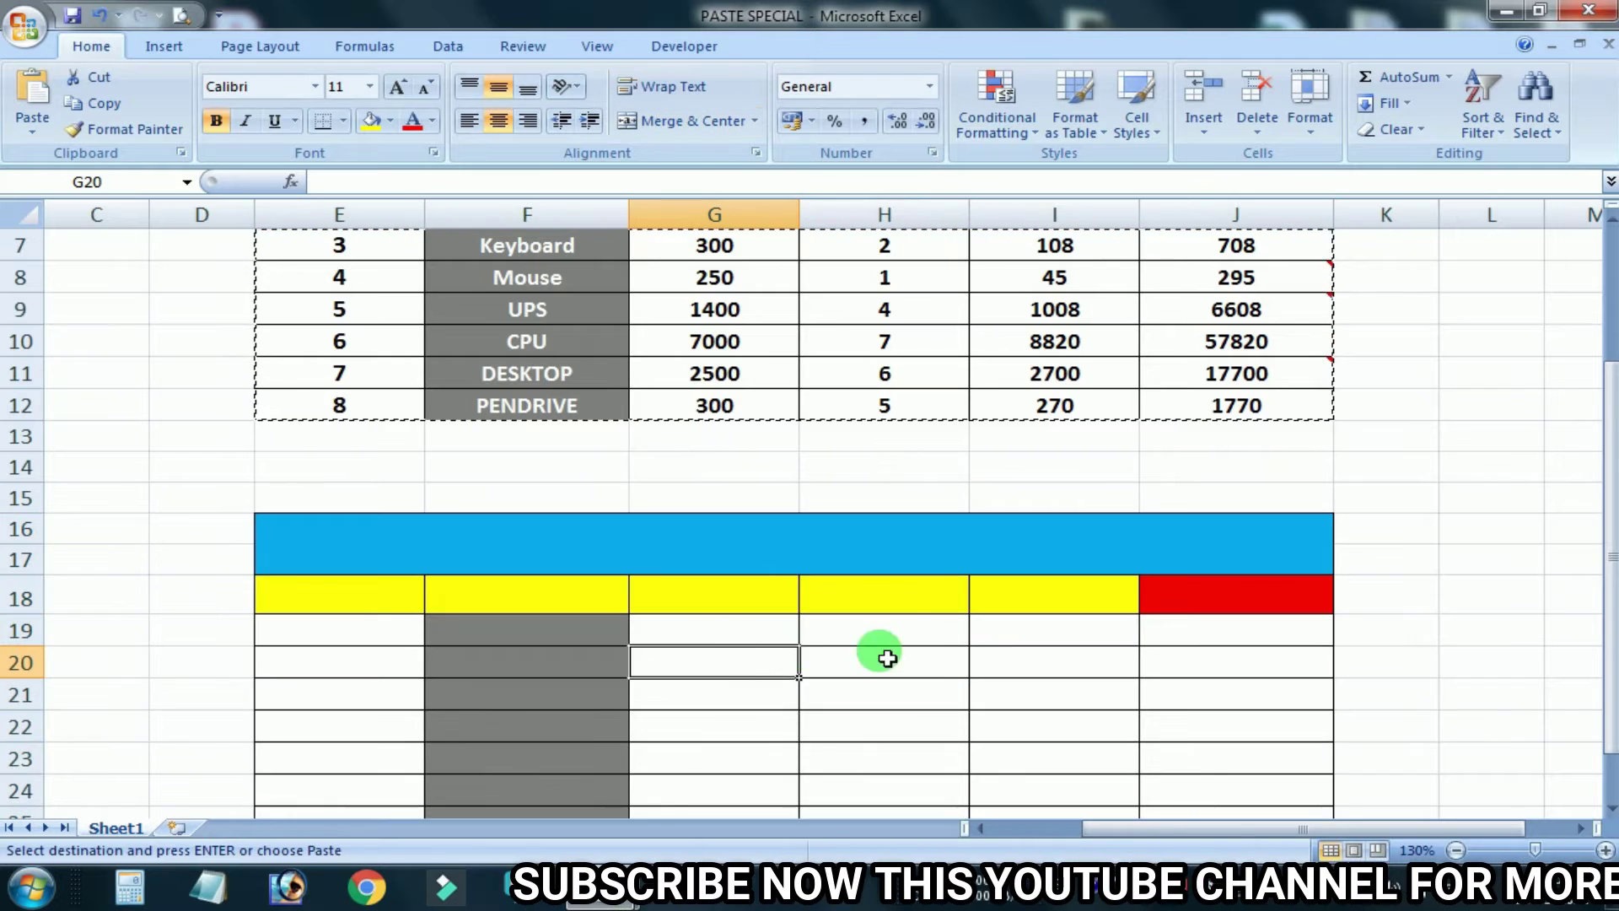
{"action": "scroll", "coordinate": [928, 656], "scroll_direction": "down", "scroll_amount": 2}
{"action": "scroll", "coordinate": [941, 666], "scroll_direction": "up", "scroll_amount": 1}
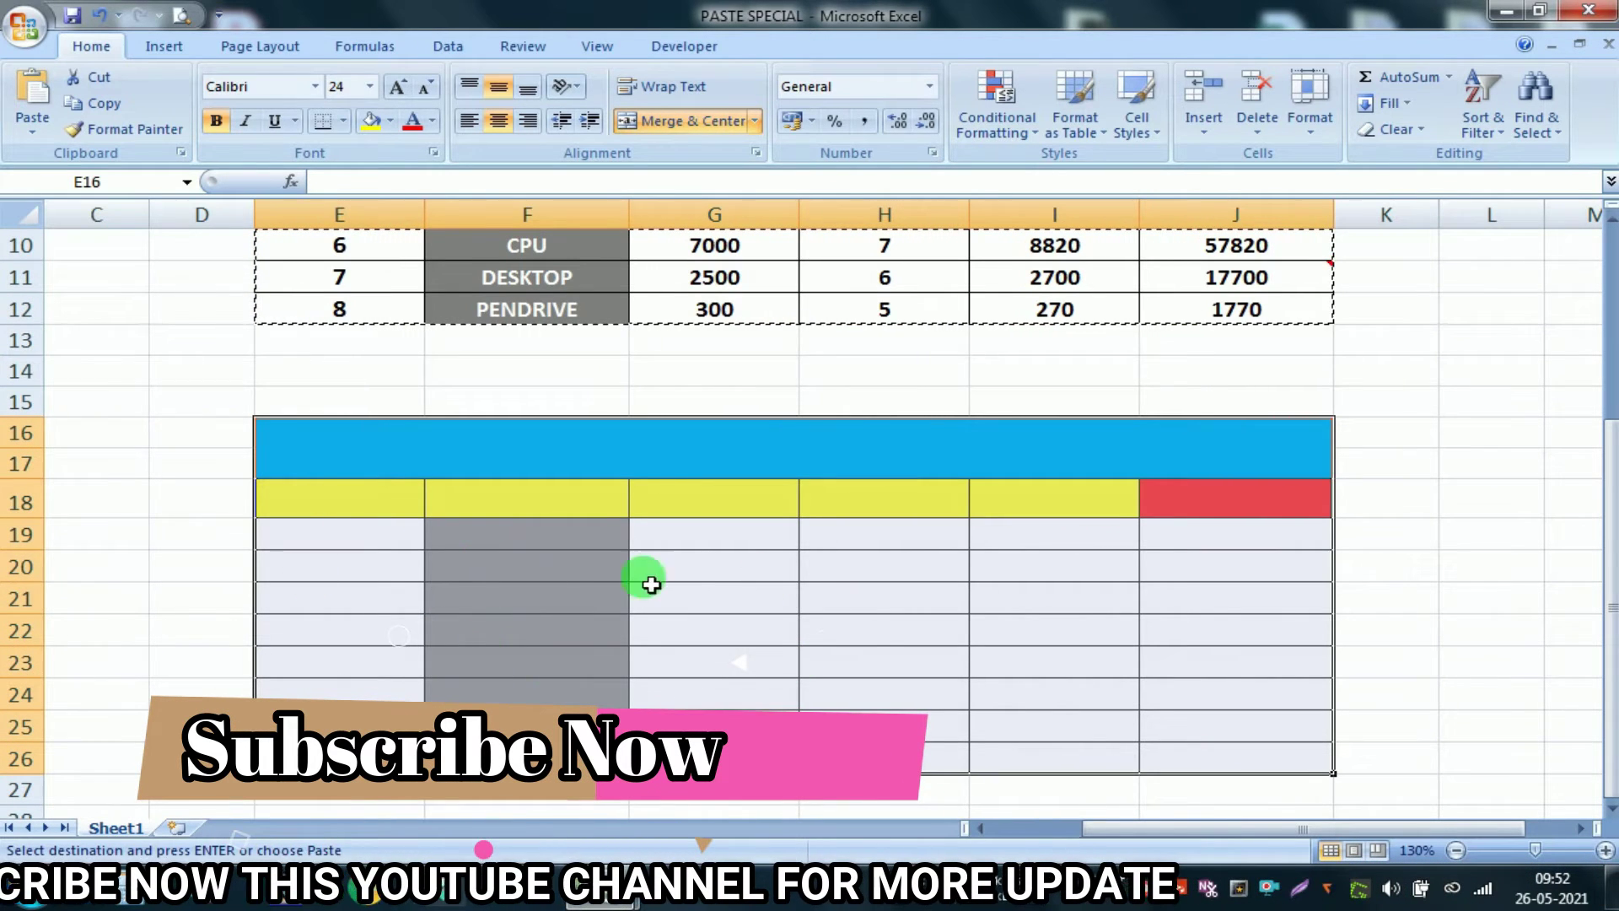
{"action": "scroll", "coordinate": [644, 571], "scroll_direction": "up", "scroll_amount": 1}
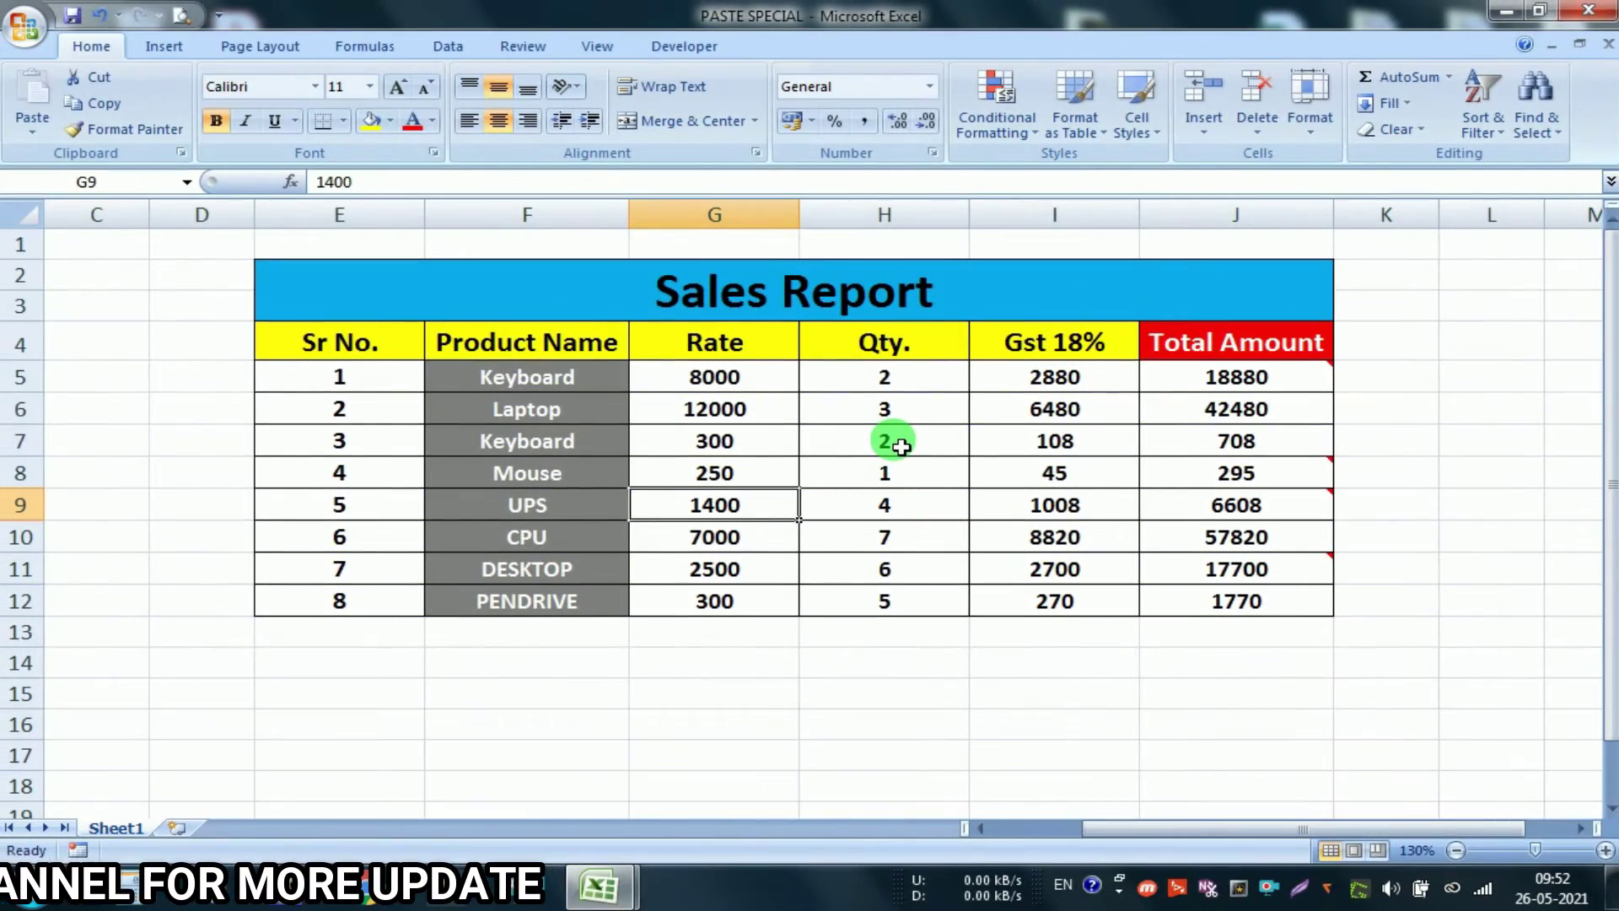
{"action": "left_click", "coordinate": [897, 439]}
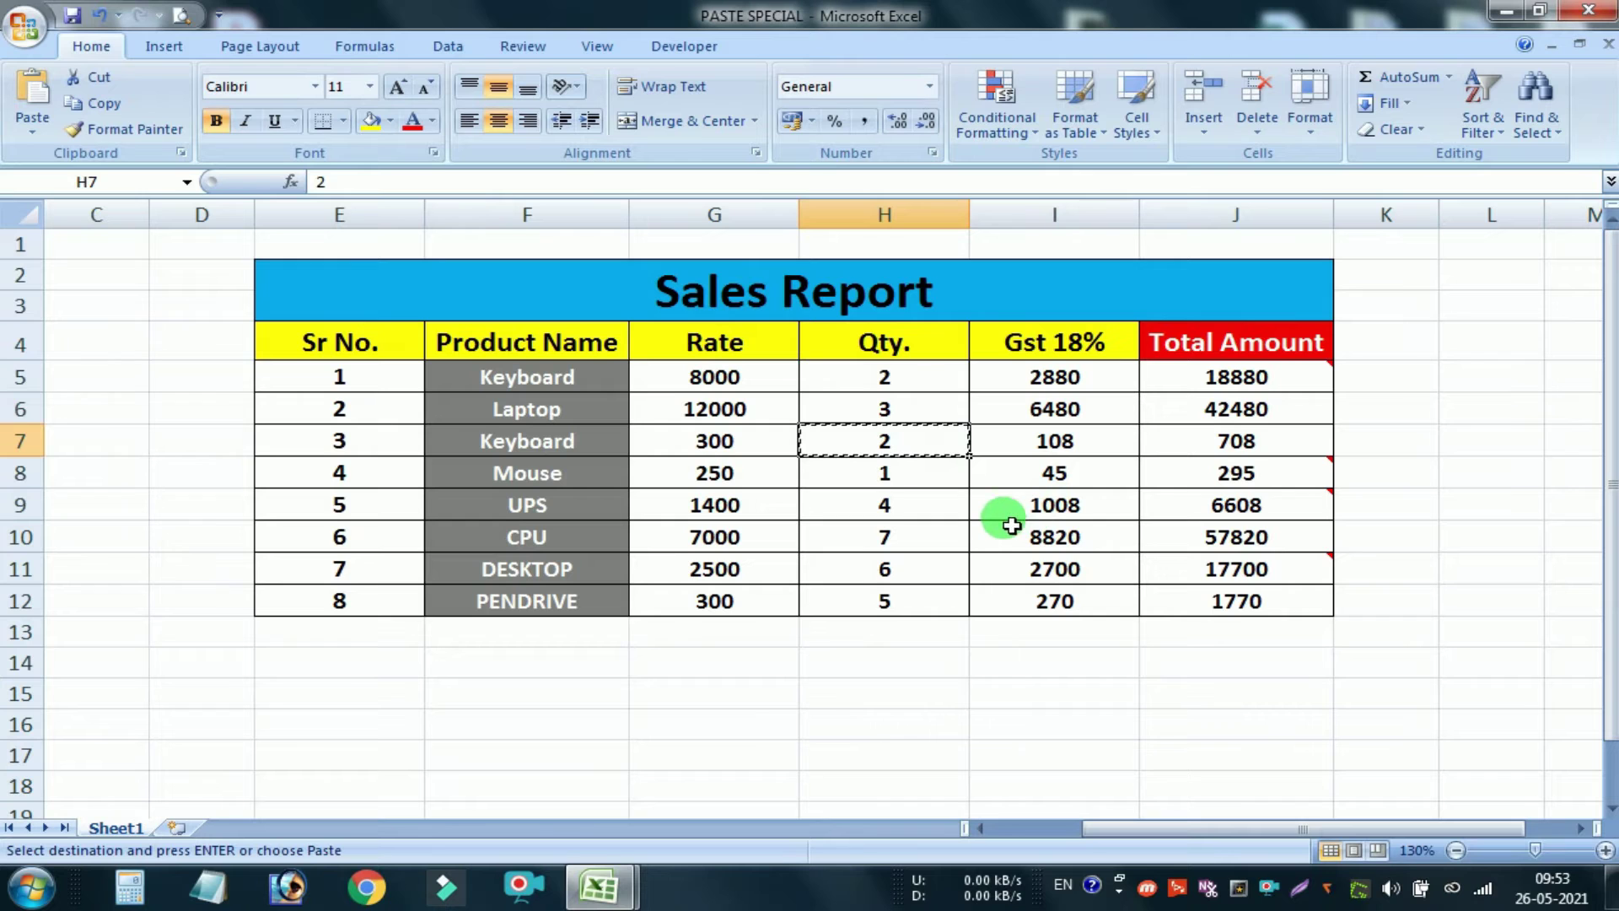
{"action": "key", "text": "ctrl+alt+v"}
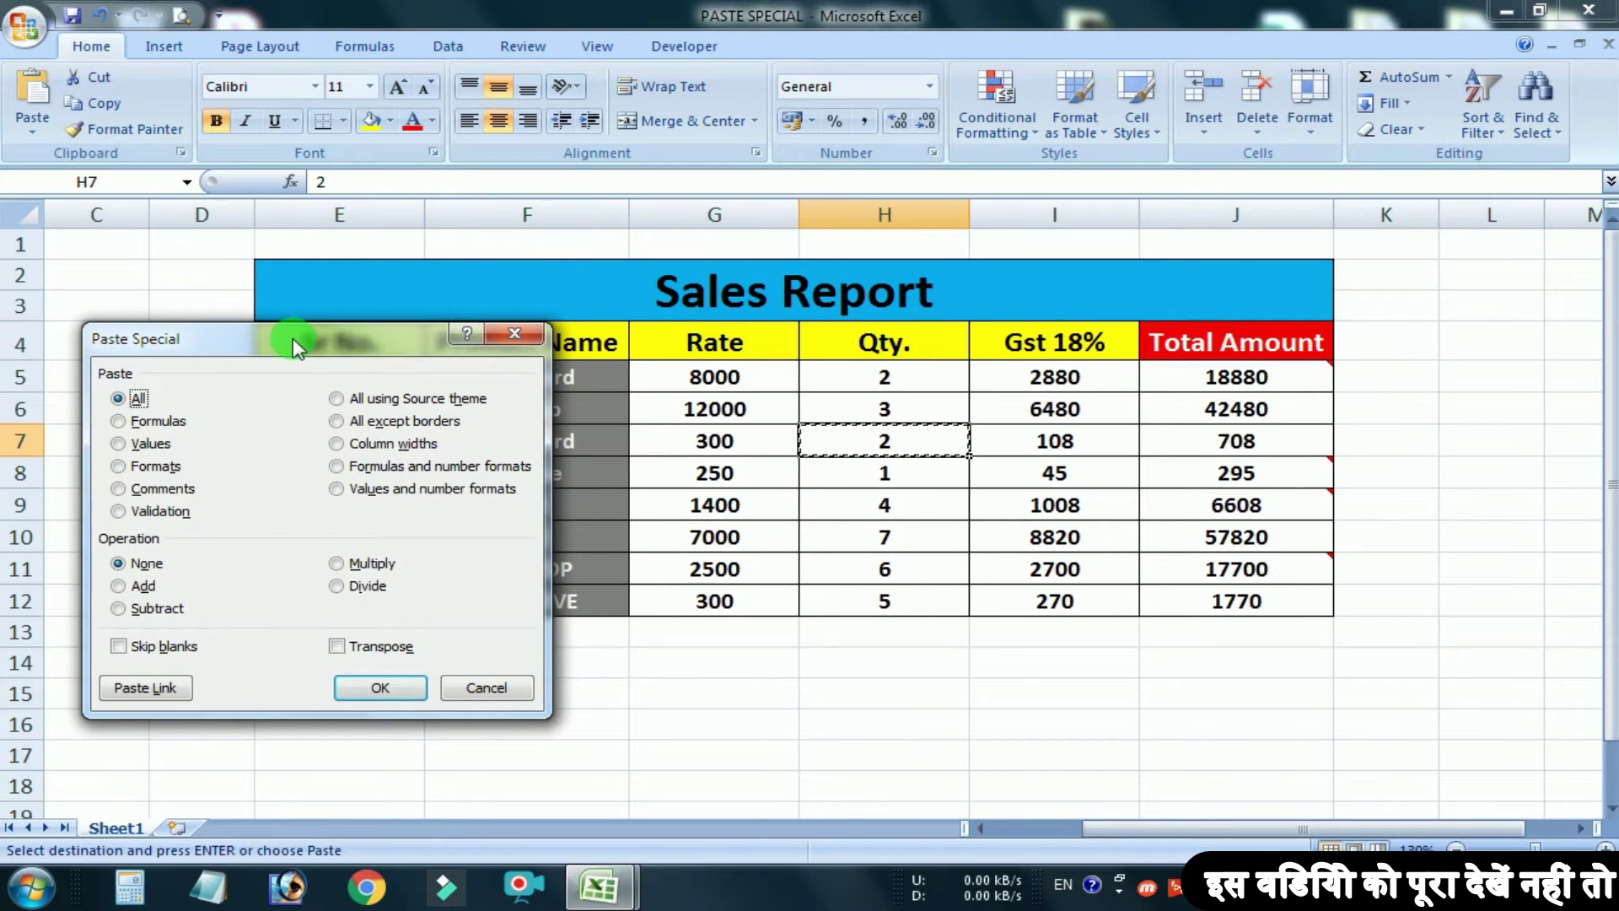
{"action": "left_click_drag", "start_coordinate": [294, 342], "coordinate": [419, 295]}
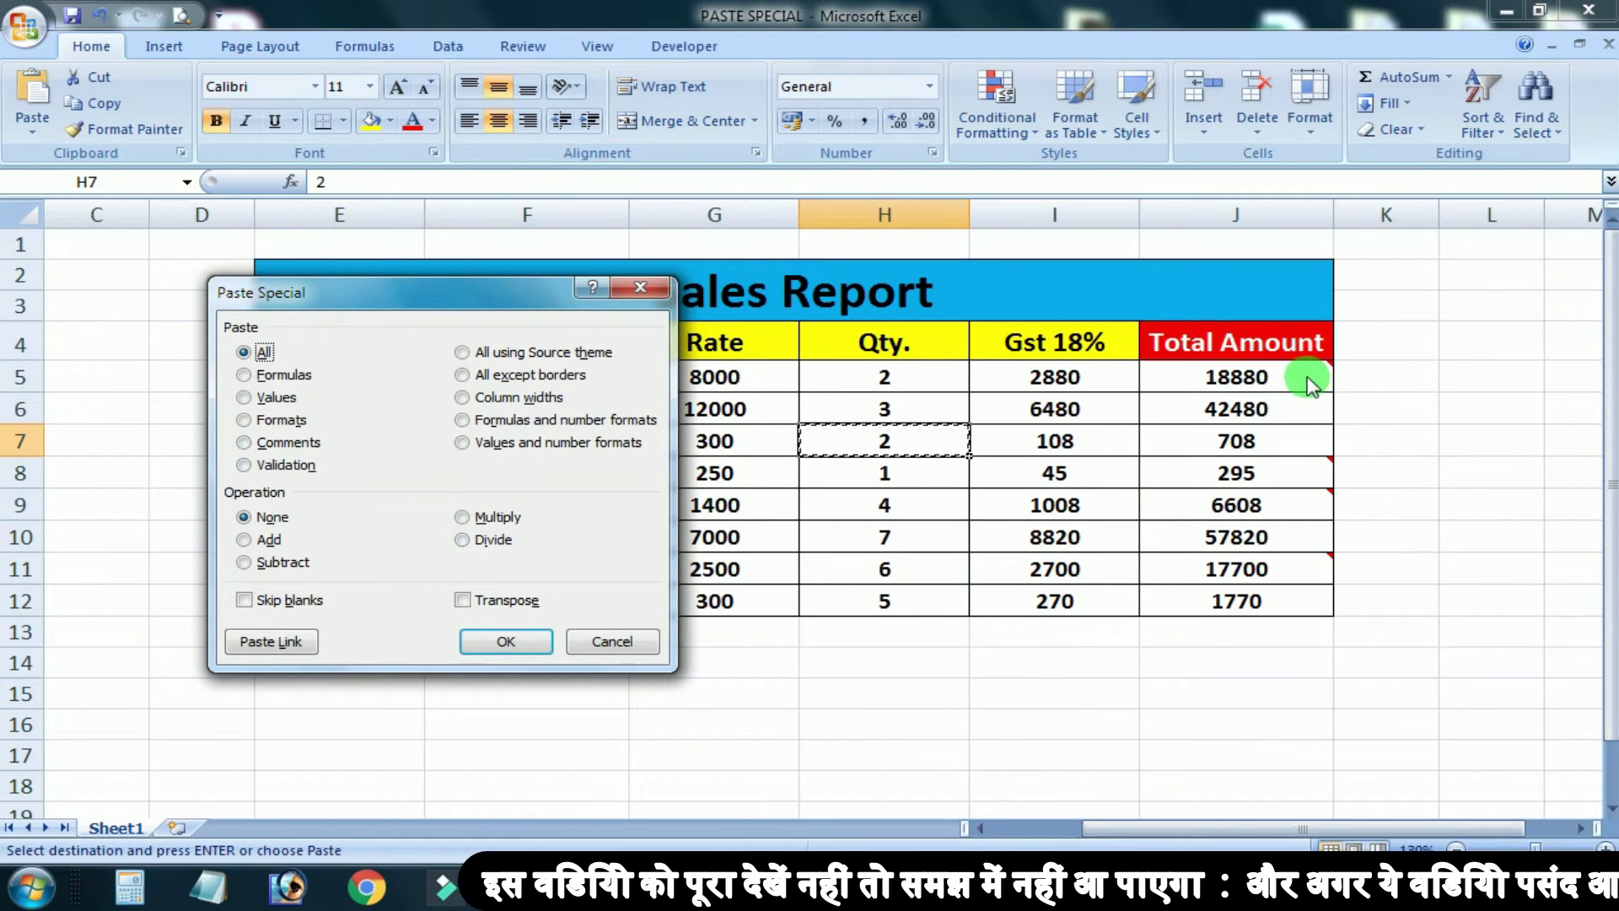
{"action": "left_click", "coordinate": [642, 289]}
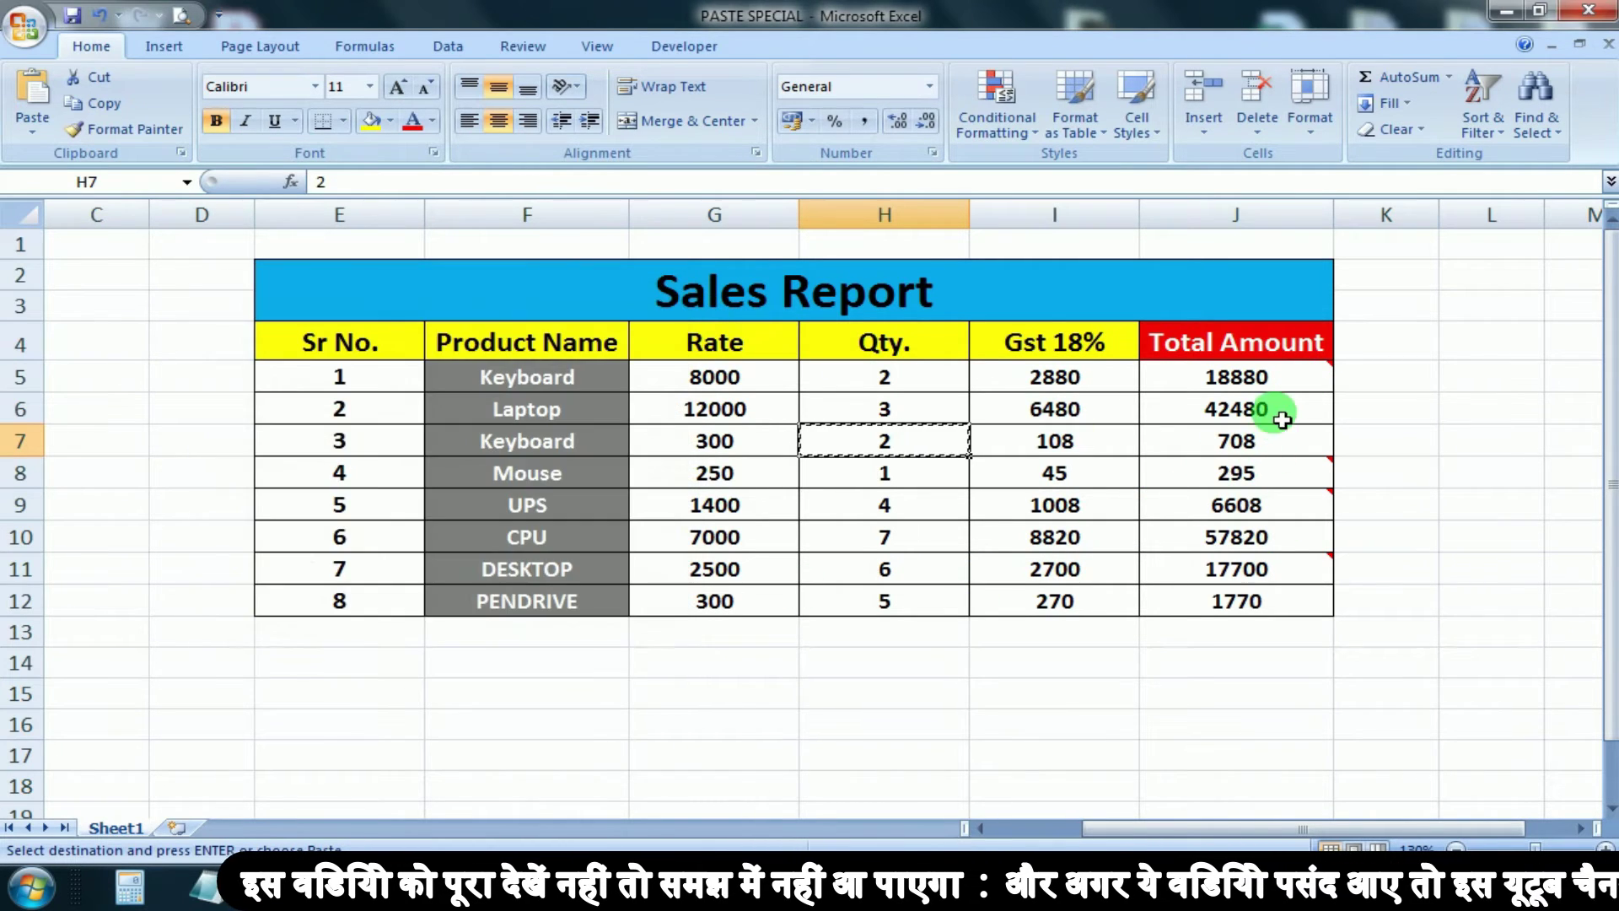
Step: Copy the Total Amount cells J5:J12 and paste only their comments starting at J15 with Paste Special
{"action": "mouse_move", "coordinate": [1338, 381]}
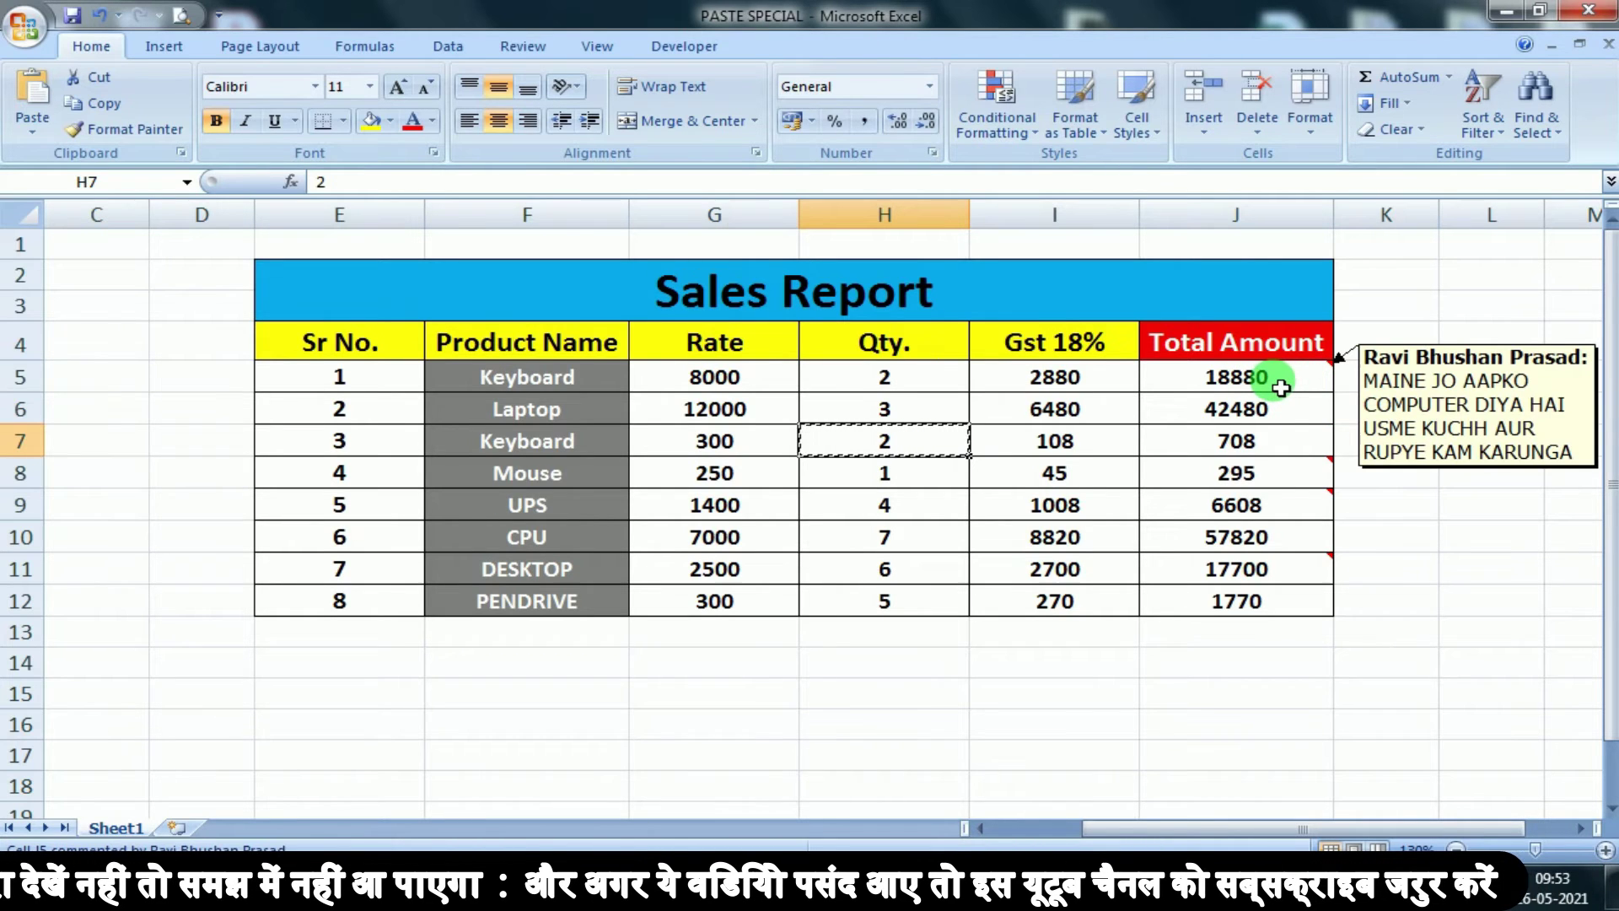
{"action": "mouse_move", "coordinate": [1259, 513]}
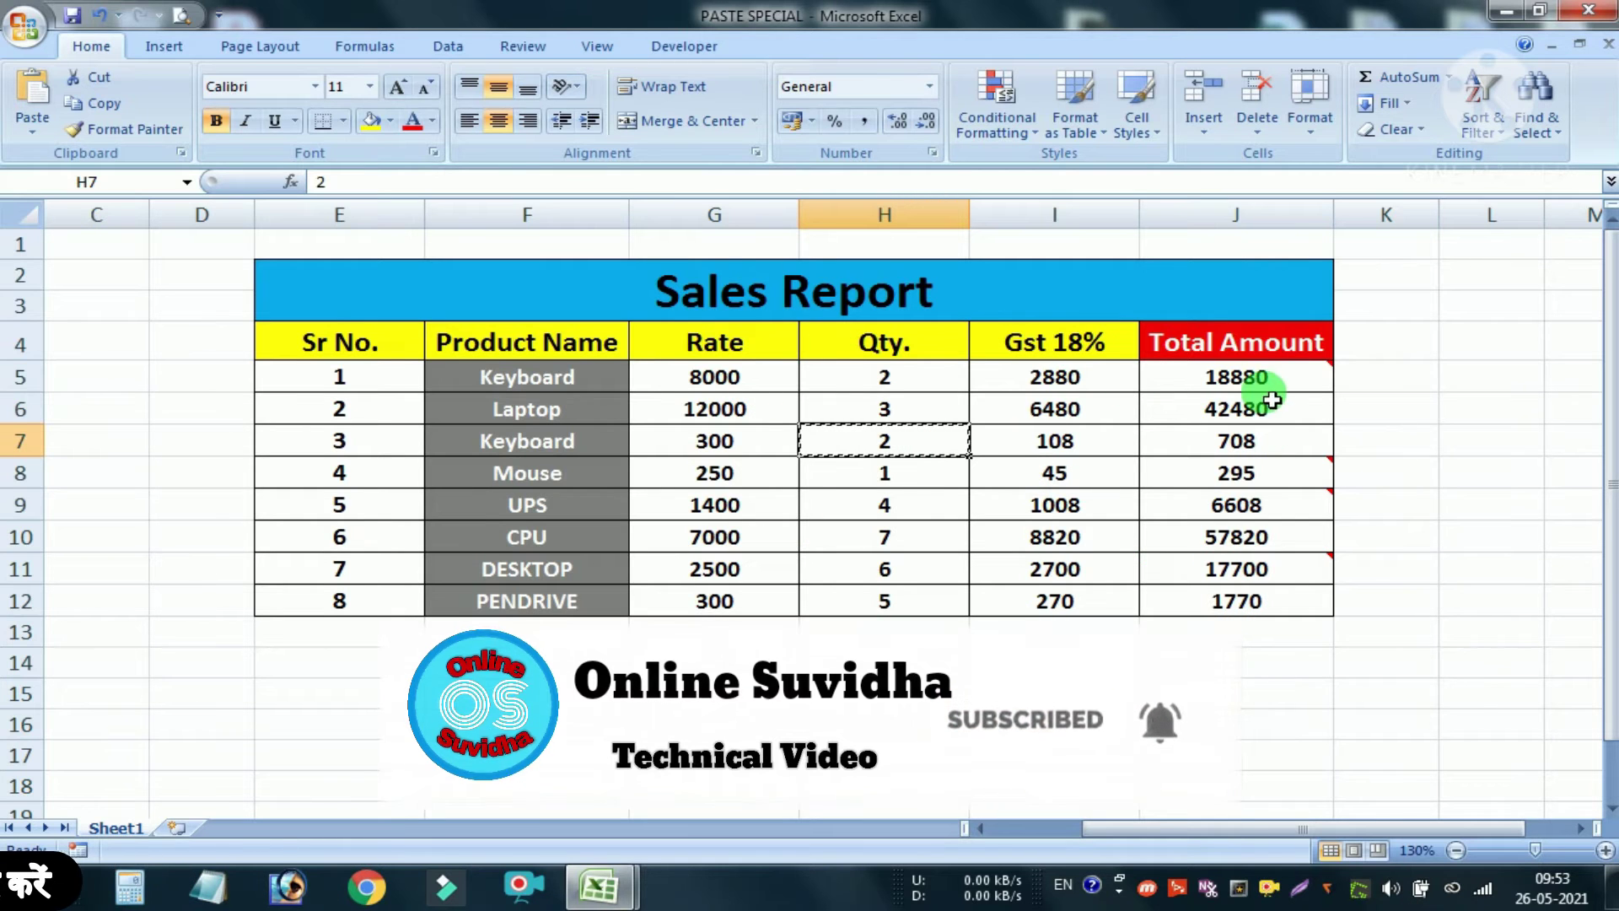
{"action": "left_click_drag", "start_coordinate": [1265, 390], "coordinate": [1273, 609]}
{"action": "key", "text": "ctrl+c"}
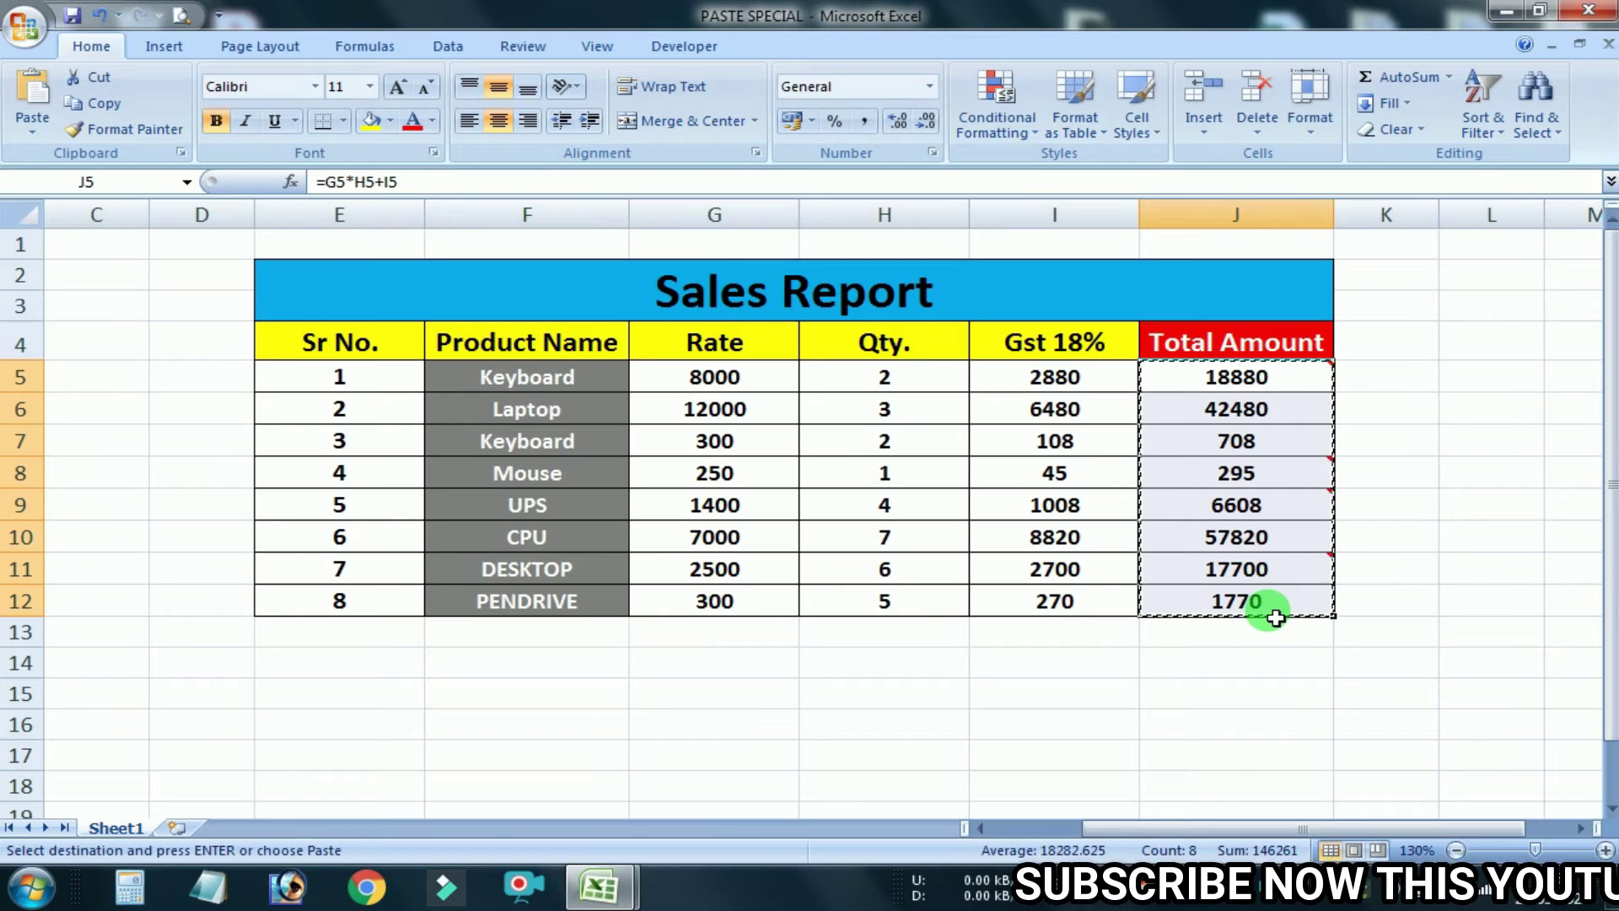
{"action": "left_click", "coordinate": [1256, 700]}
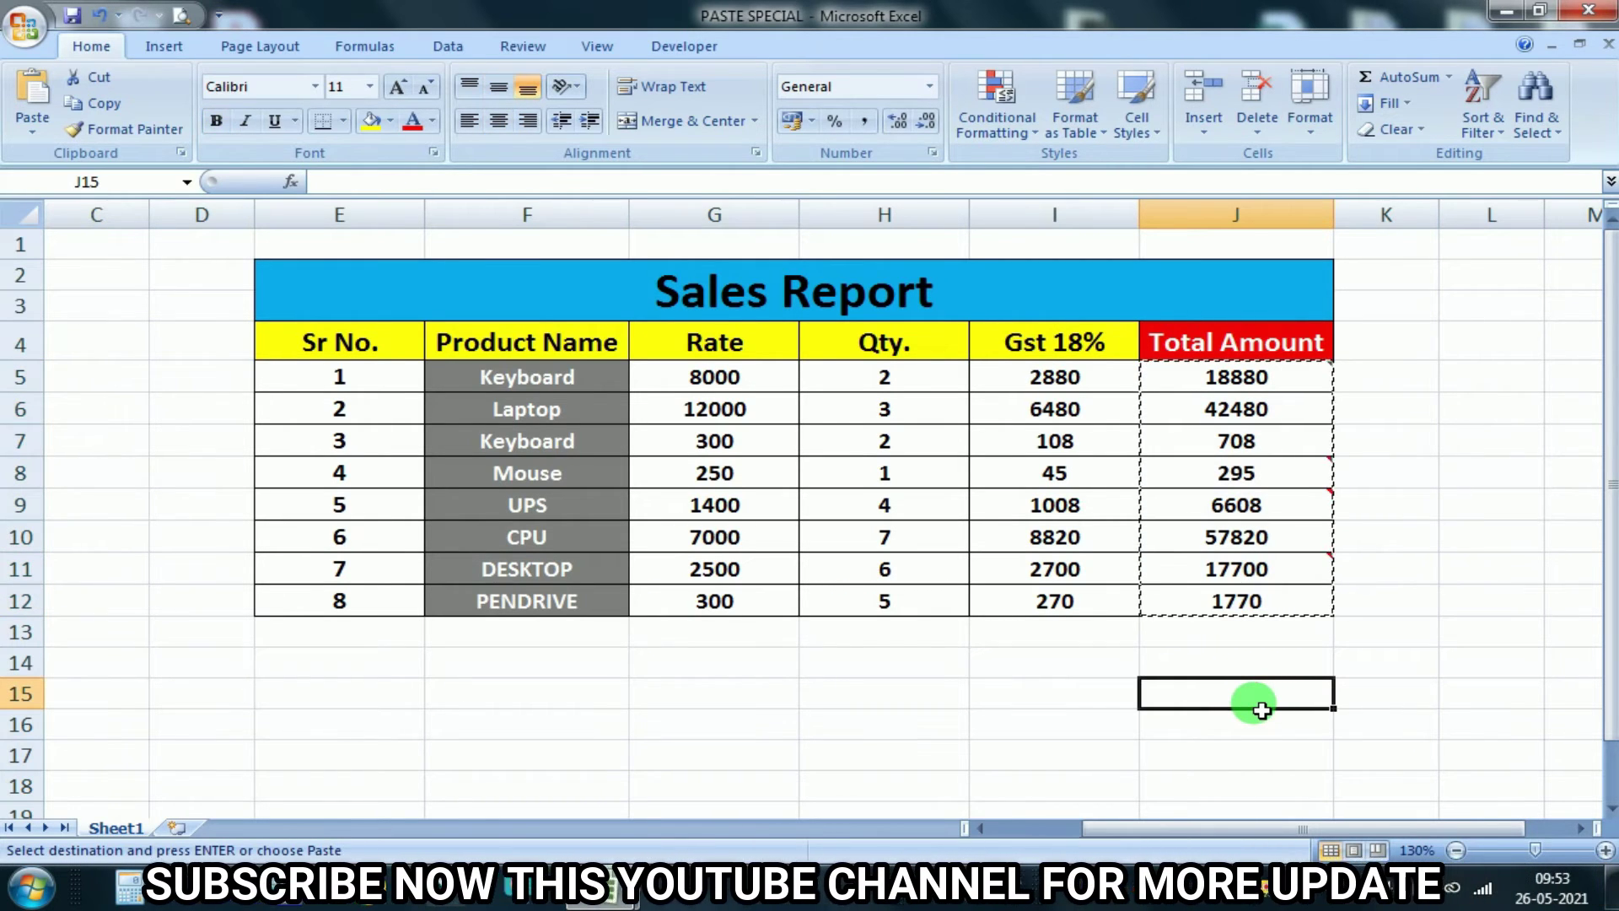
{"action": "key", "text": "ctrl+alt+v"}
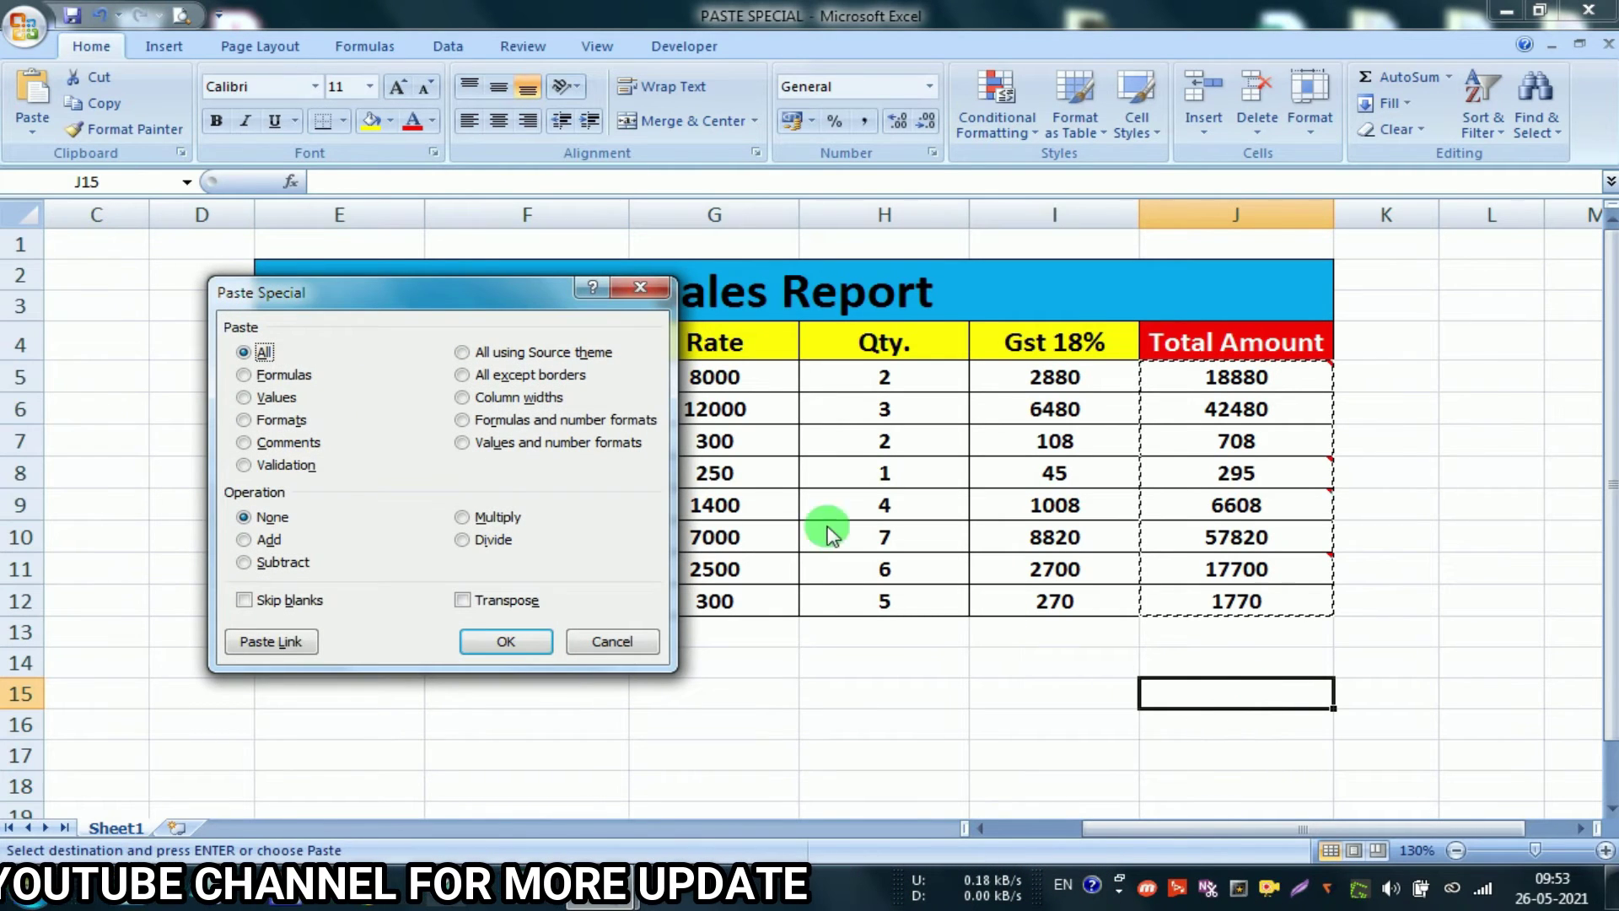
{"action": "left_click_drag", "start_coordinate": [433, 310], "coordinate": [534, 324]}
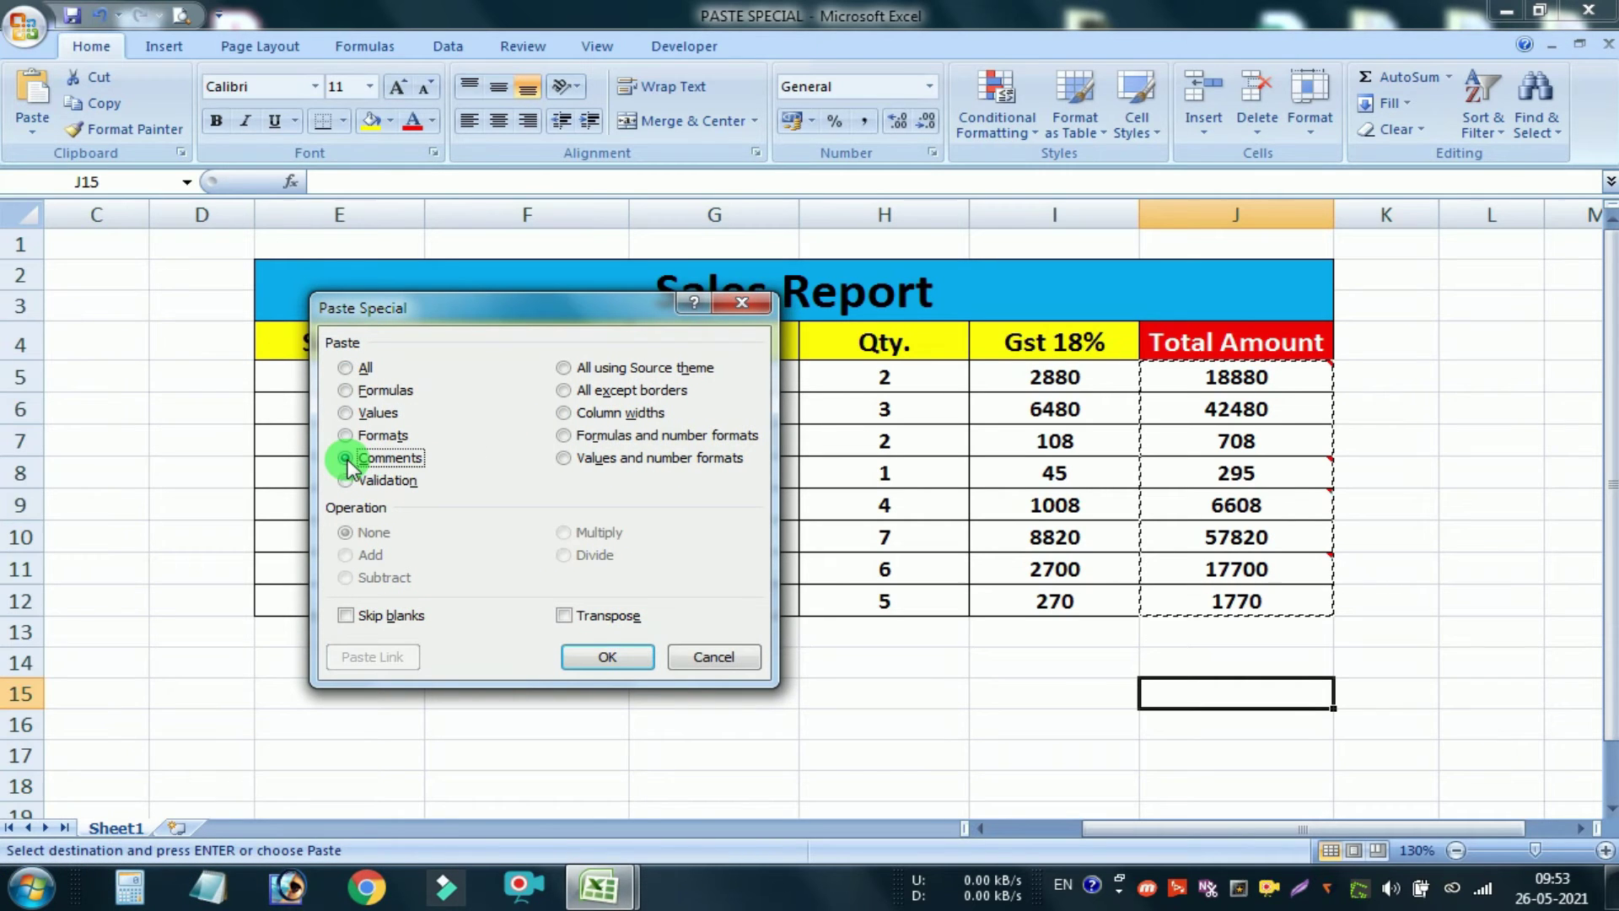
{"action": "left_click", "coordinate": [575, 661]}
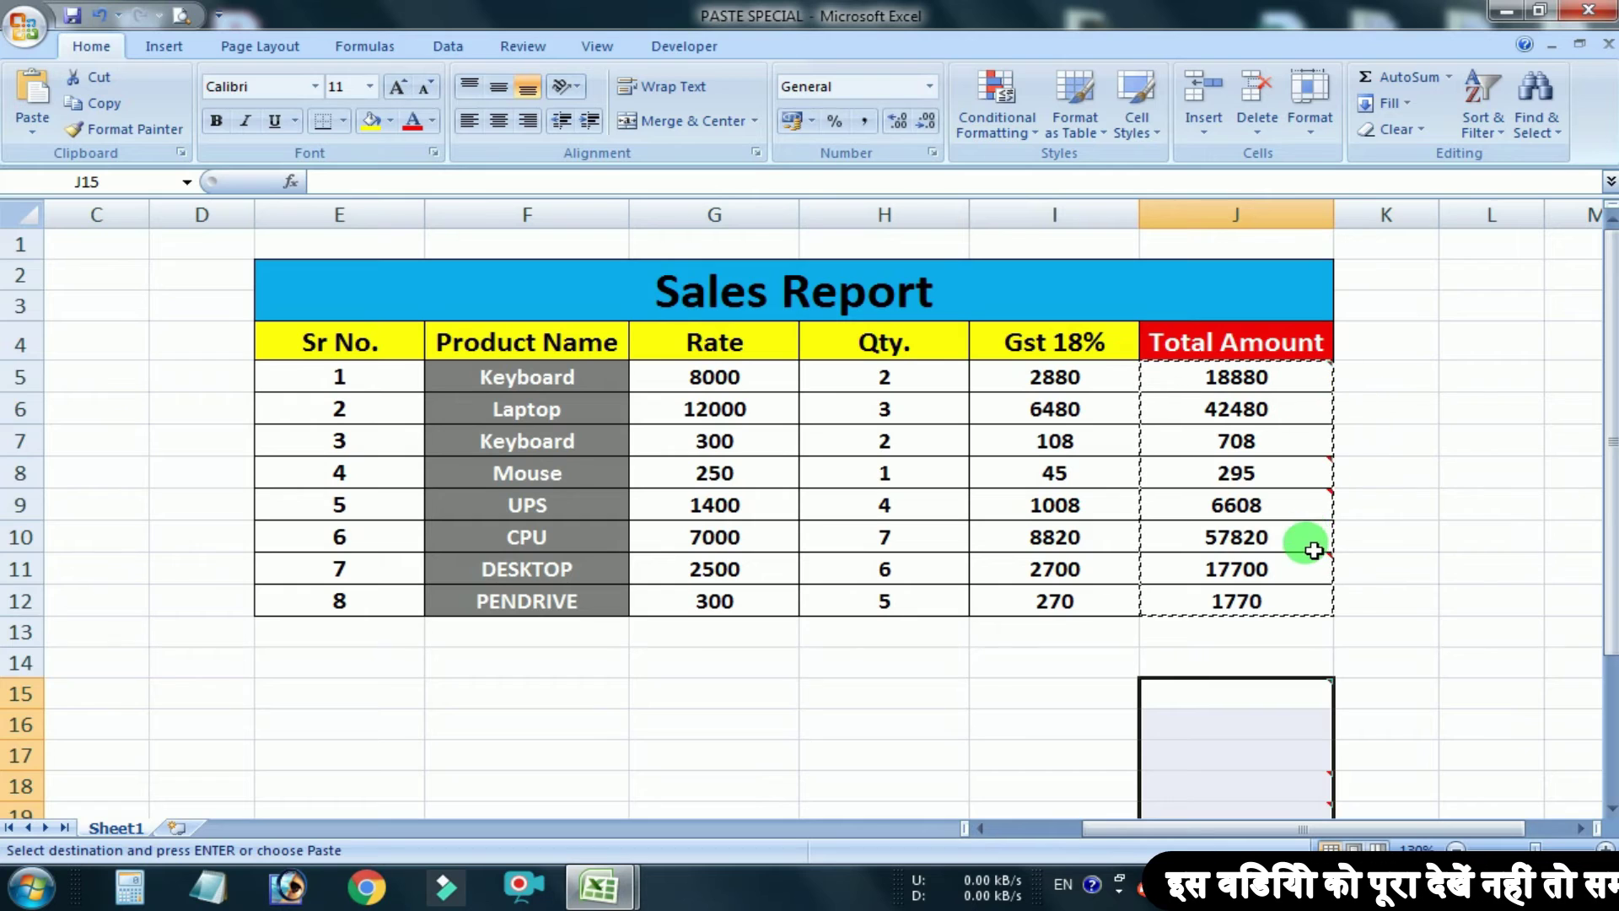
Step: Examine the pasted comments in the cells J21, J19, J18 and J15
{"action": "scroll", "coordinate": [1311, 550], "scroll_direction": "down", "scroll_amount": 2}
{"action": "left_click", "coordinate": [1374, 538]}
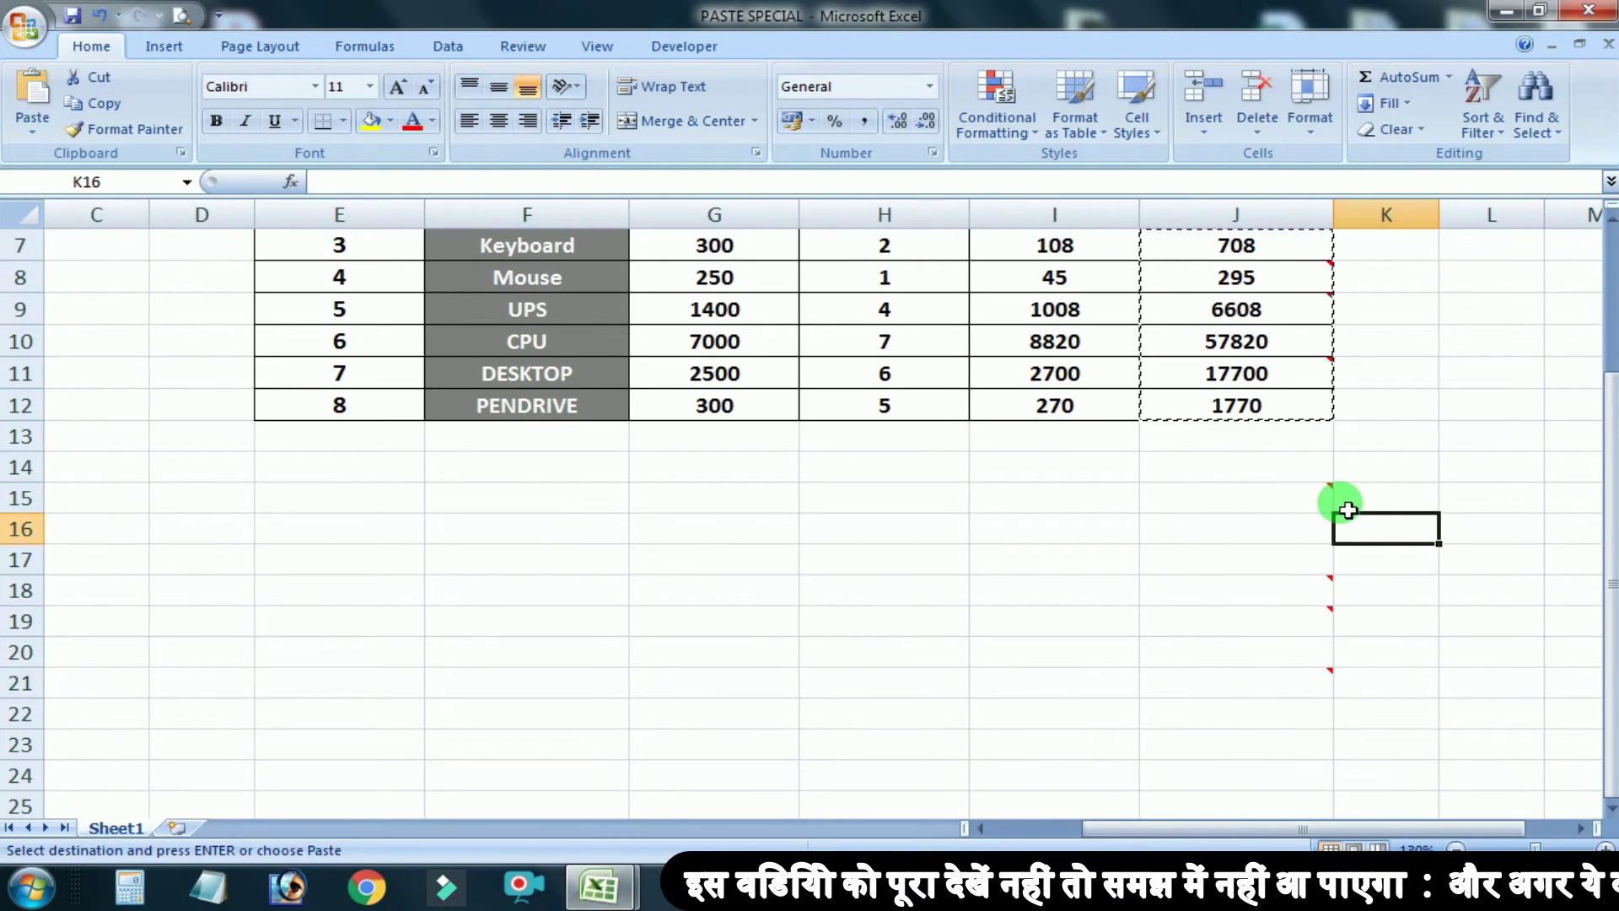
{"action": "mouse_move", "coordinate": [1339, 508]}
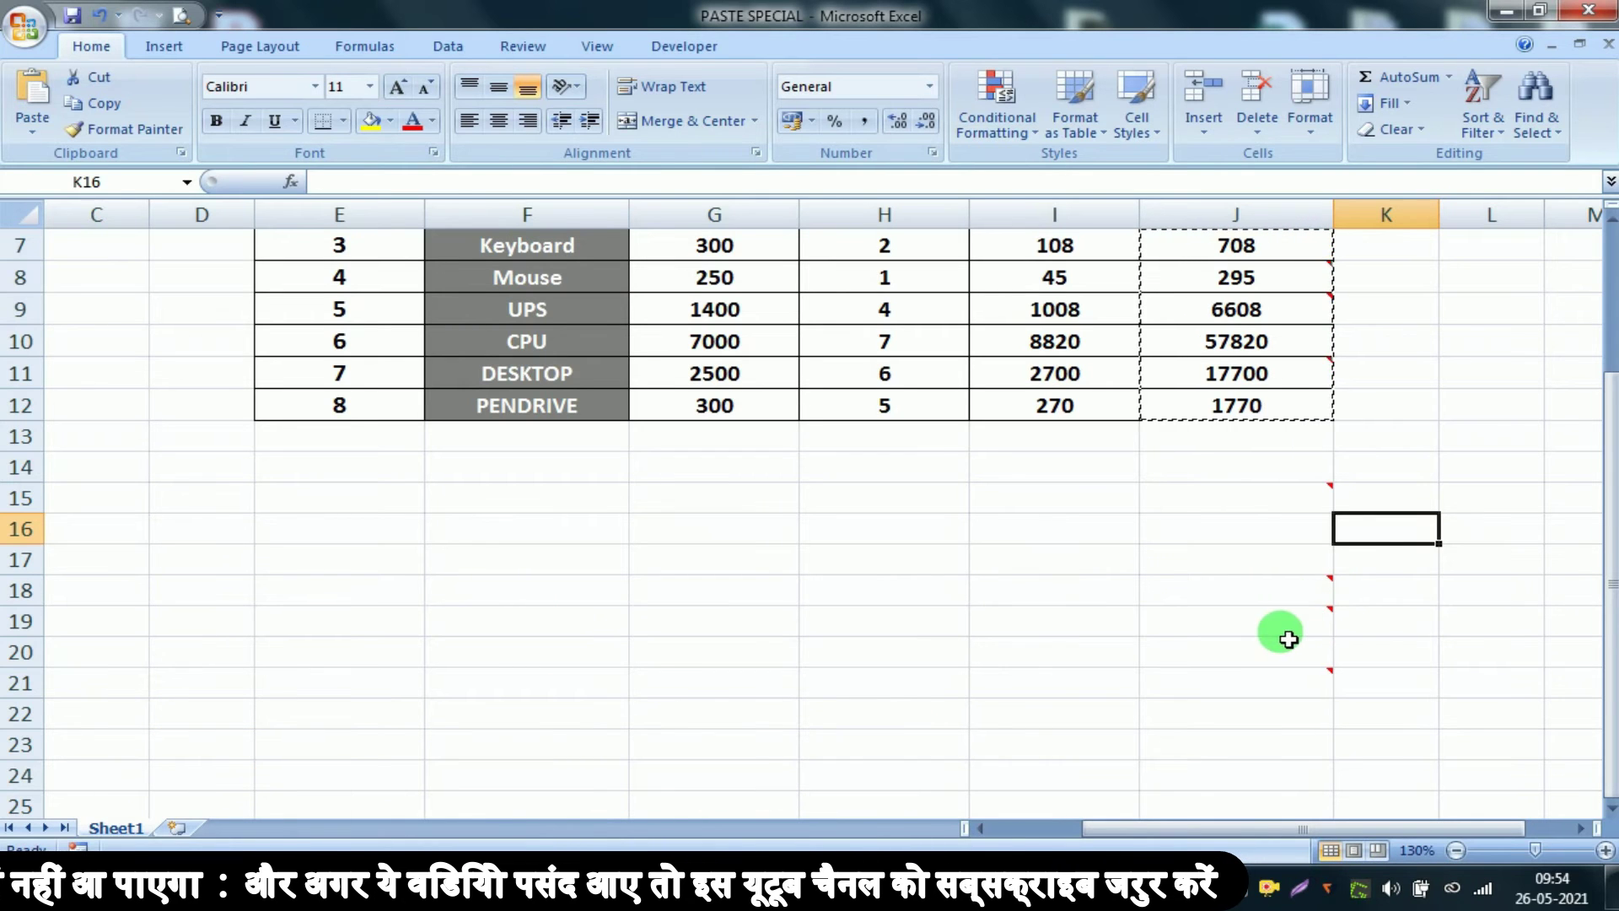
{"action": "left_click", "coordinate": [1290, 681]}
{"action": "left_click", "coordinate": [1282, 623]}
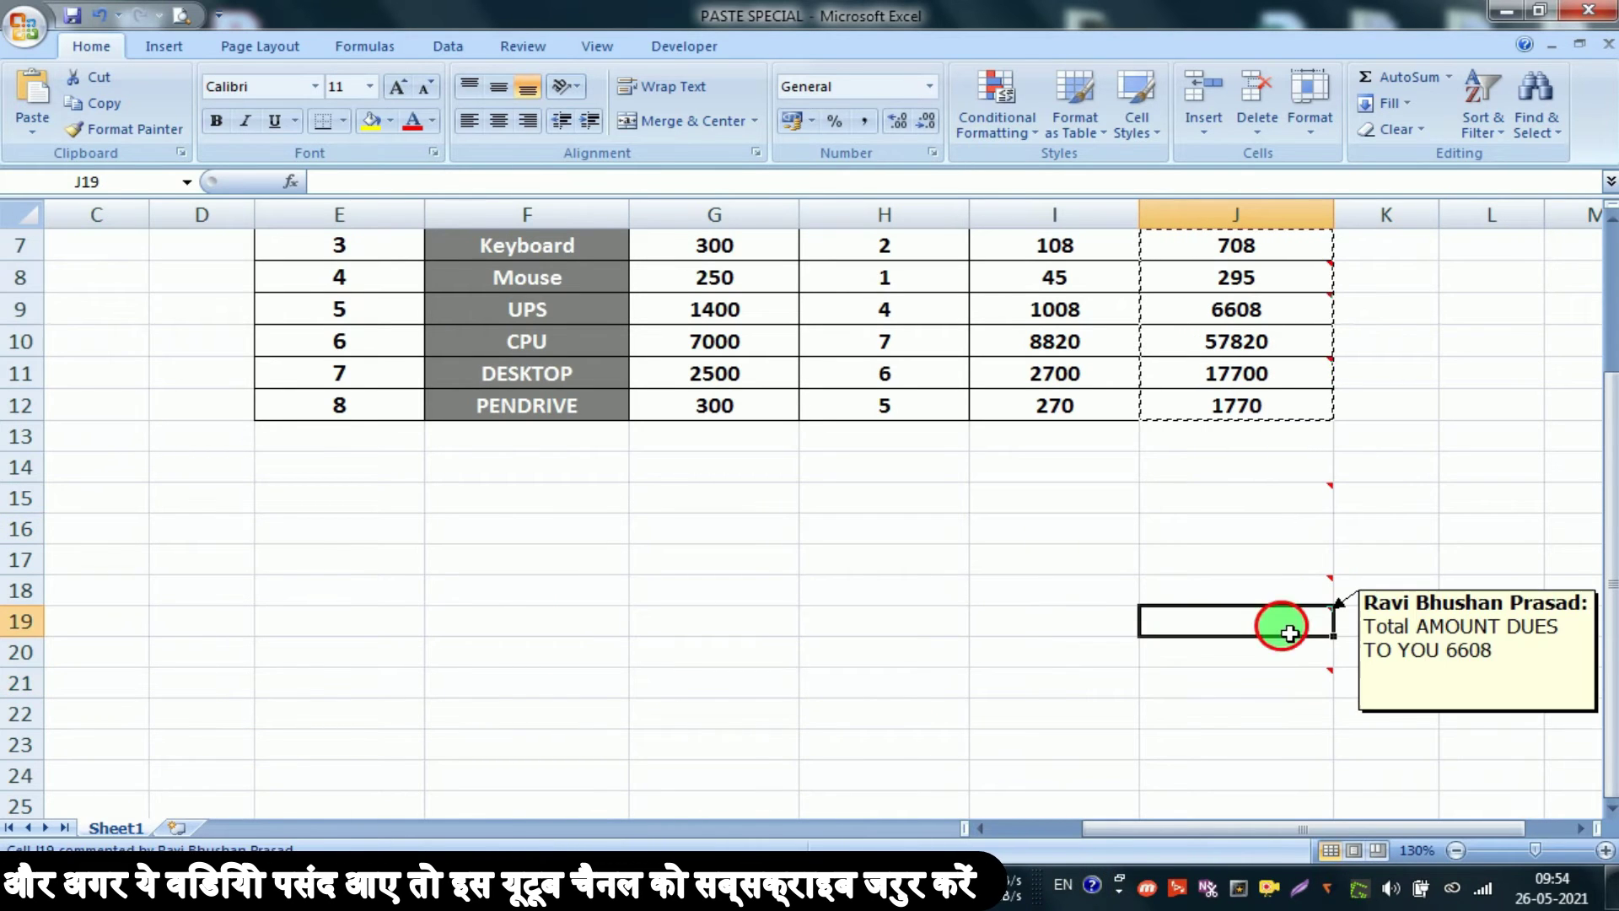
{"action": "left_click", "coordinate": [1286, 594]}
{"action": "left_click", "coordinate": [1296, 506]}
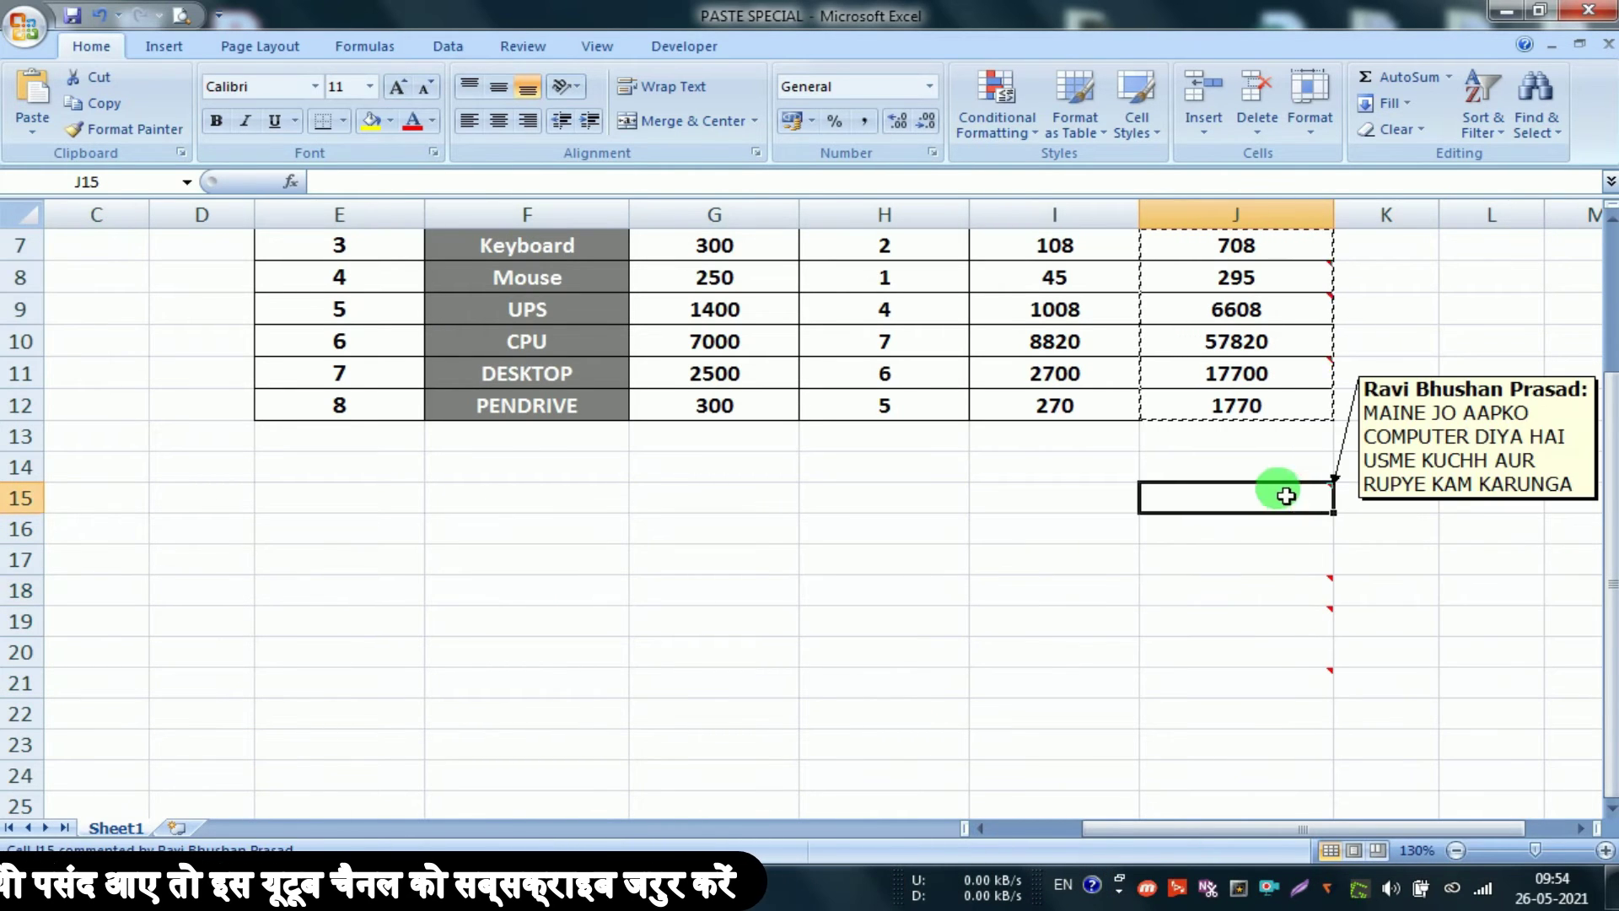
{"action": "left_click", "coordinate": [1269, 472]}
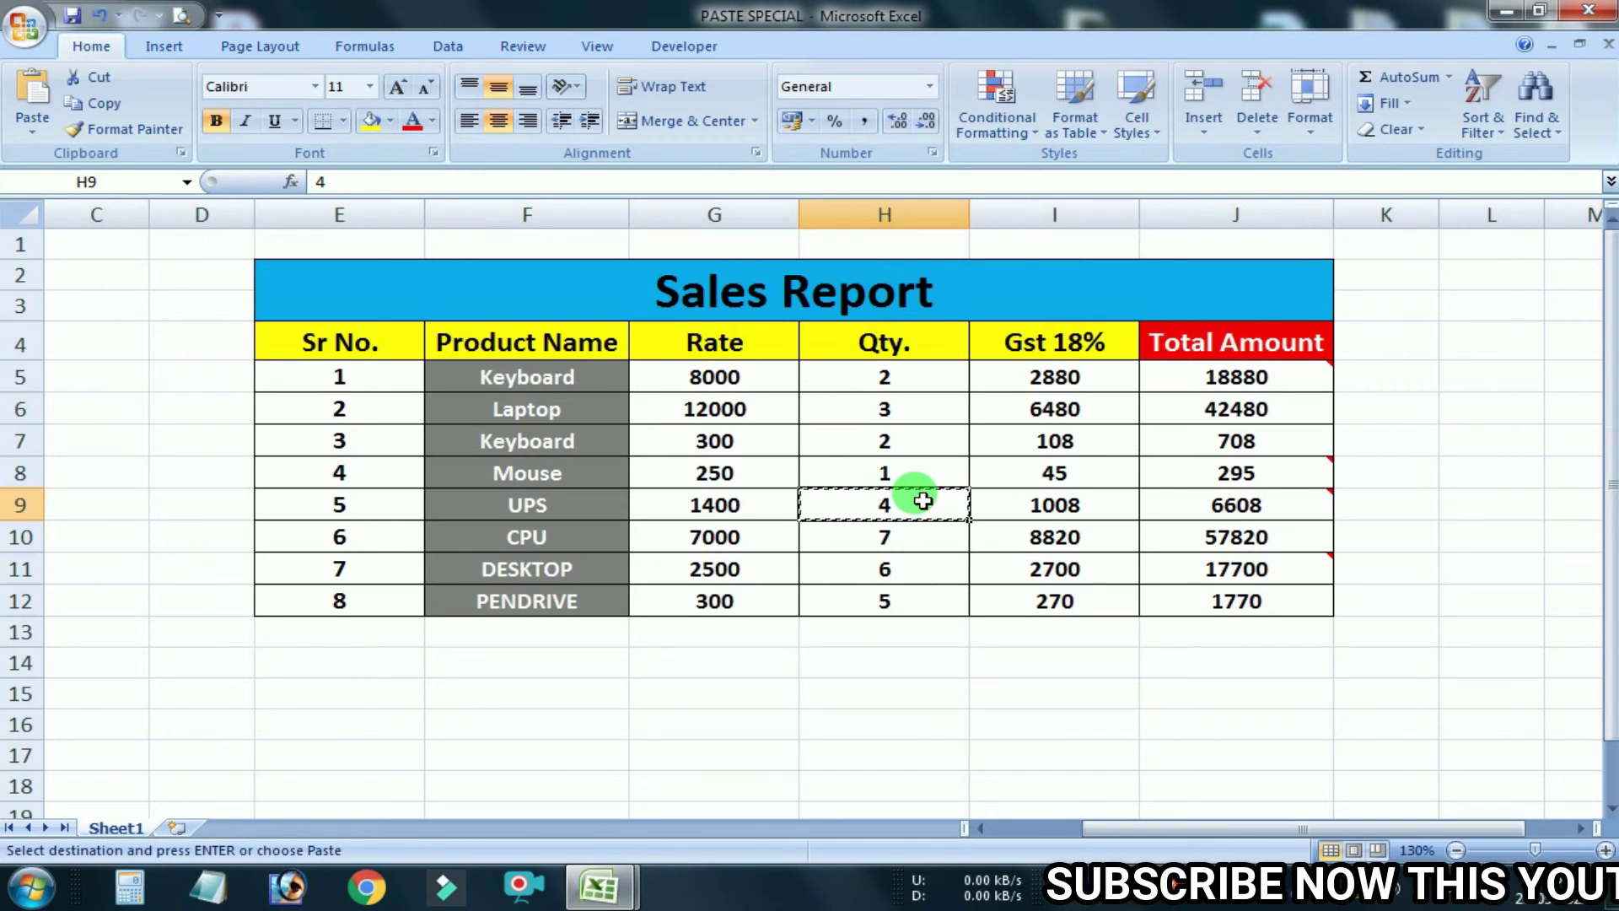
{"action": "key", "text": "ctrl+alt+v"}
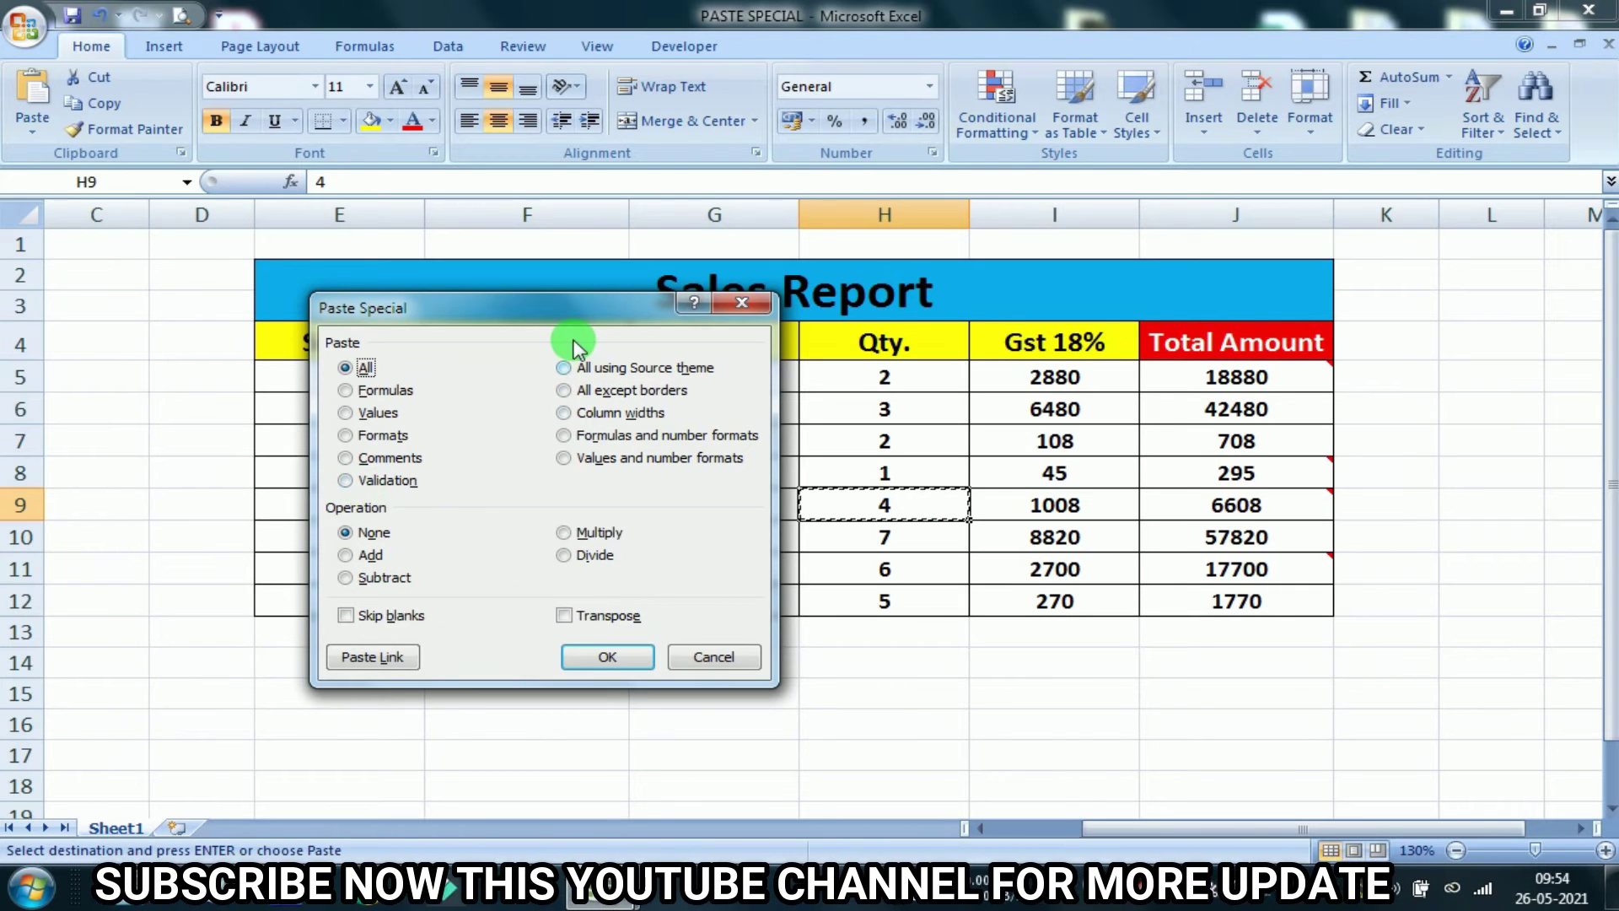
{"action": "left_click_drag", "start_coordinate": [564, 319], "coordinate": [1156, 361]}
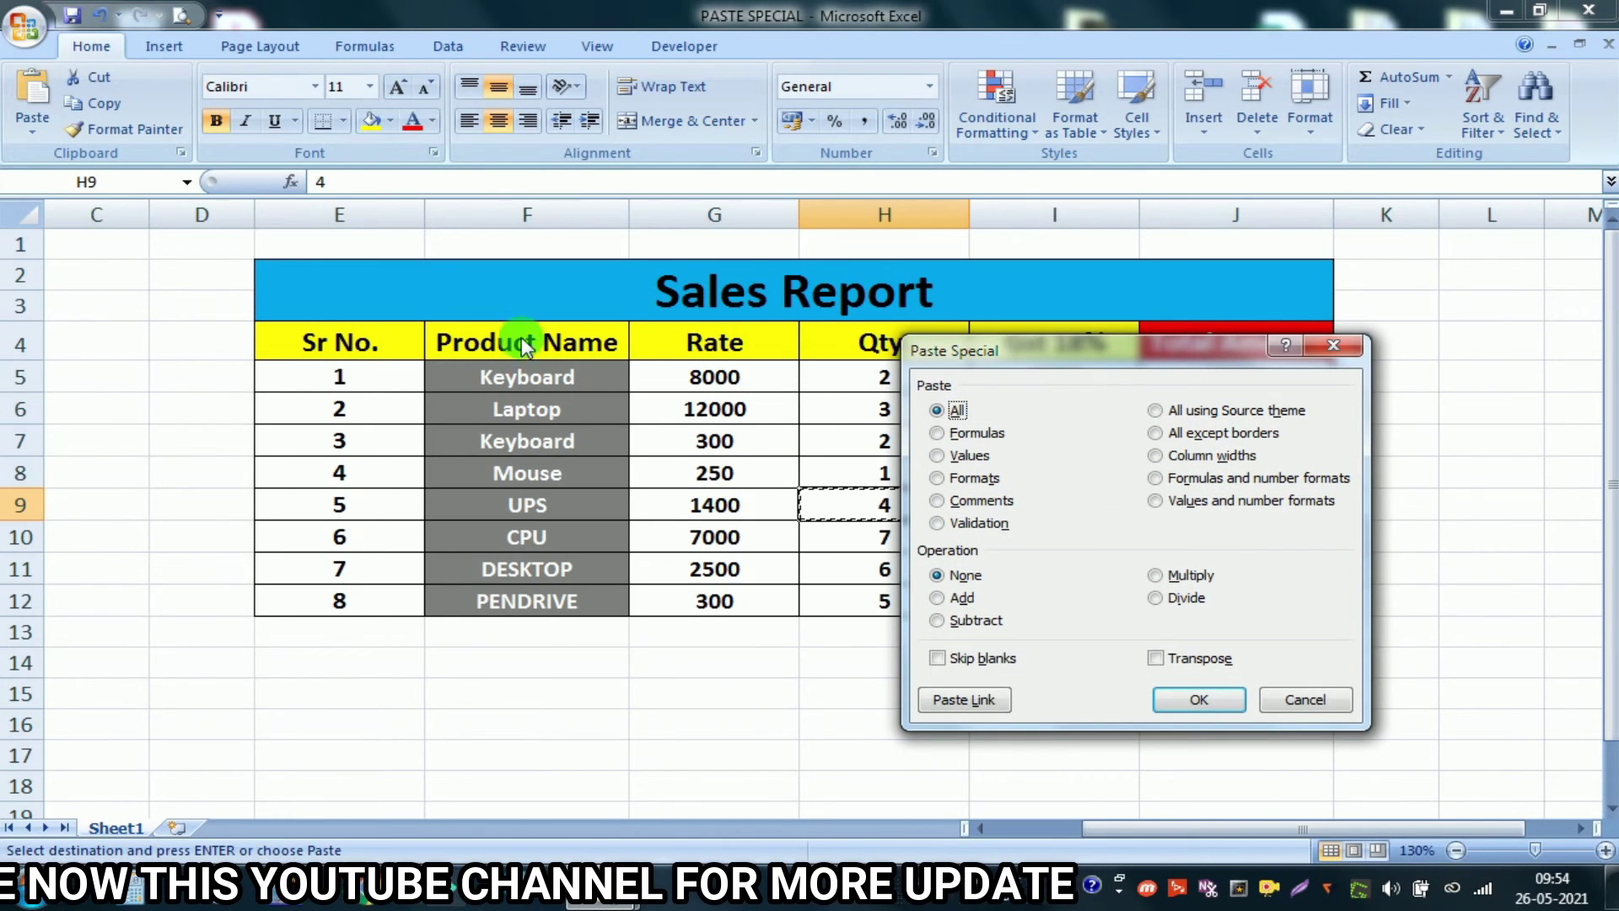
{"action": "left_click", "coordinate": [1309, 697]}
Step: Use the Product Name validation lists to set F5 to DESKTOP, F6 to CPU and F9 to Keyboard
{"action": "left_click", "coordinate": [542, 441]}
{"action": "left_click", "coordinate": [582, 376]}
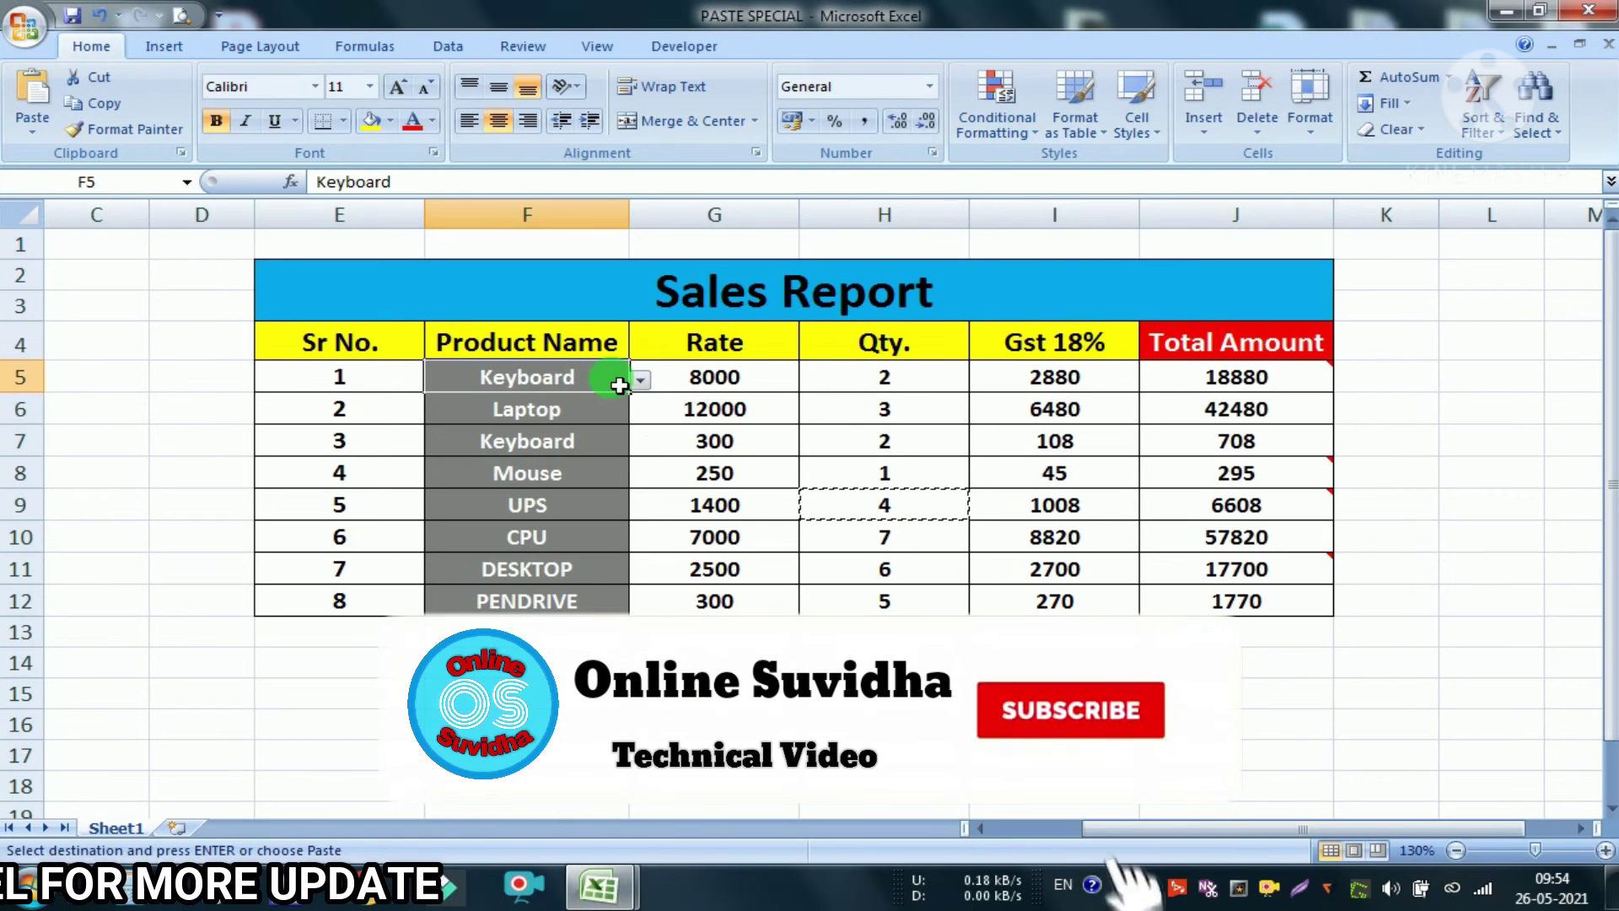
{"action": "left_click", "coordinate": [640, 381]}
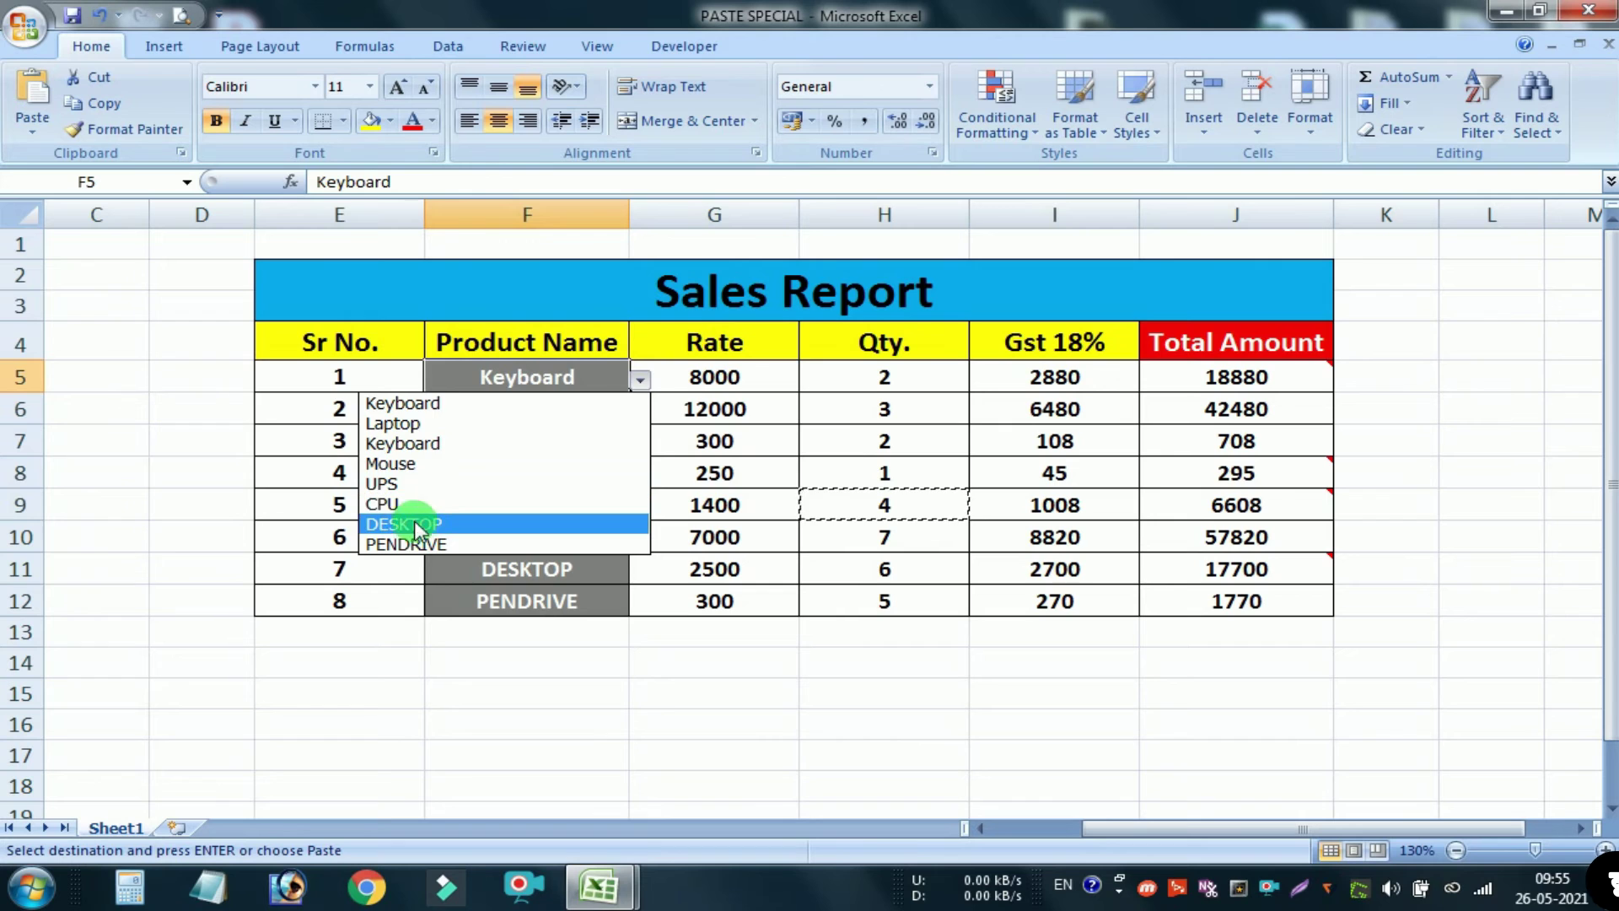
{"action": "left_click", "coordinate": [425, 526]}
{"action": "left_click", "coordinate": [641, 413]}
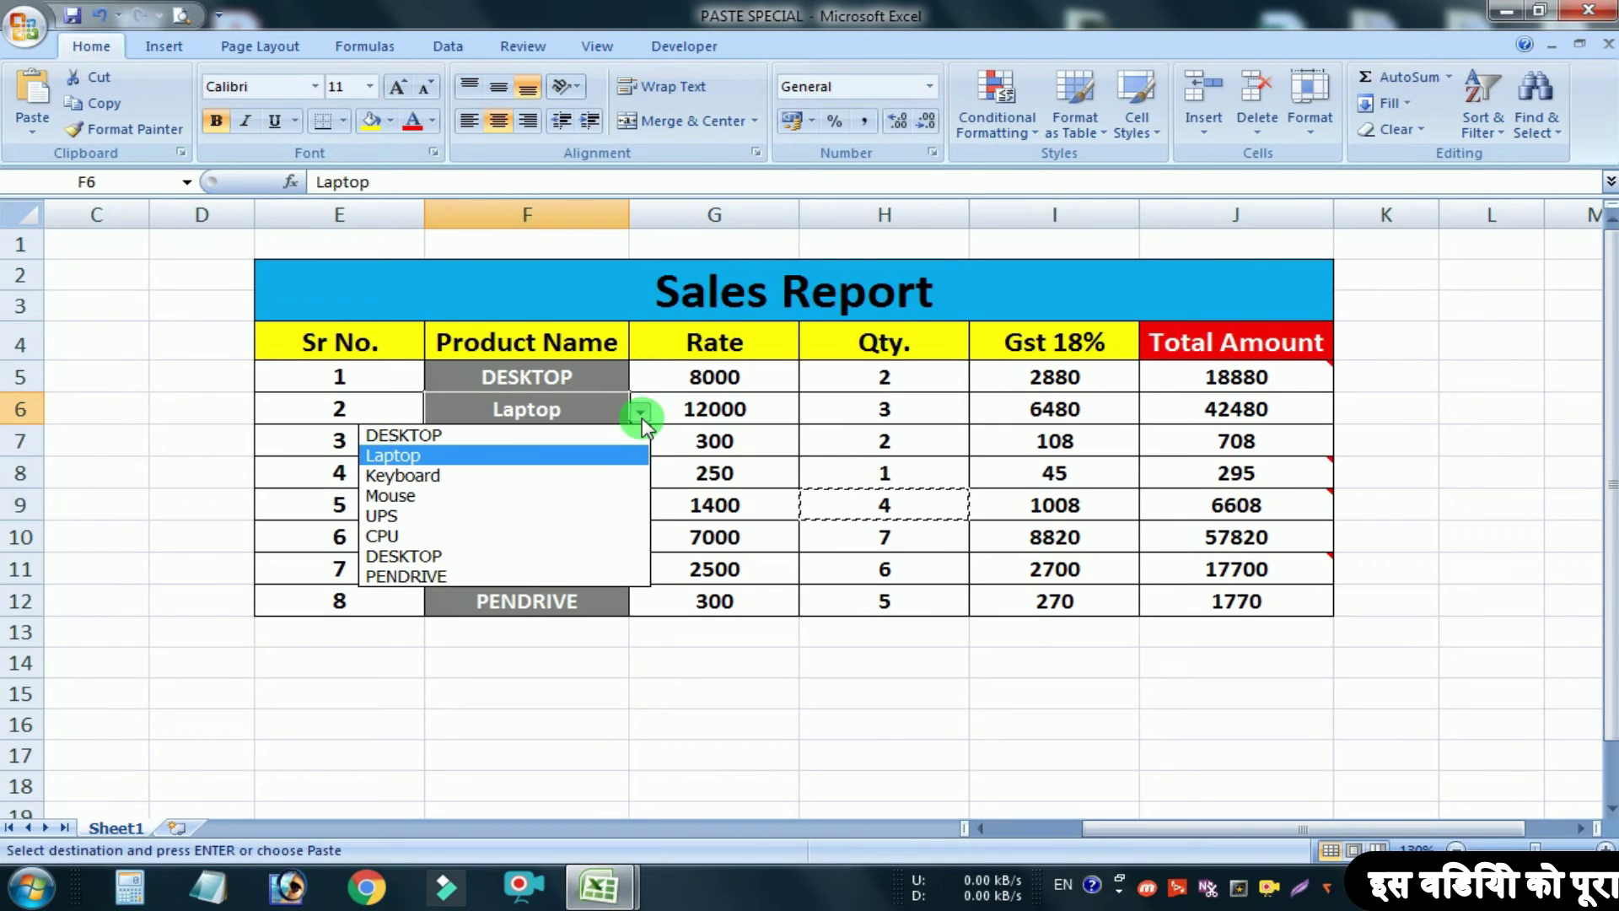
{"action": "left_click", "coordinate": [582, 535]}
{"action": "left_click", "coordinate": [605, 506]}
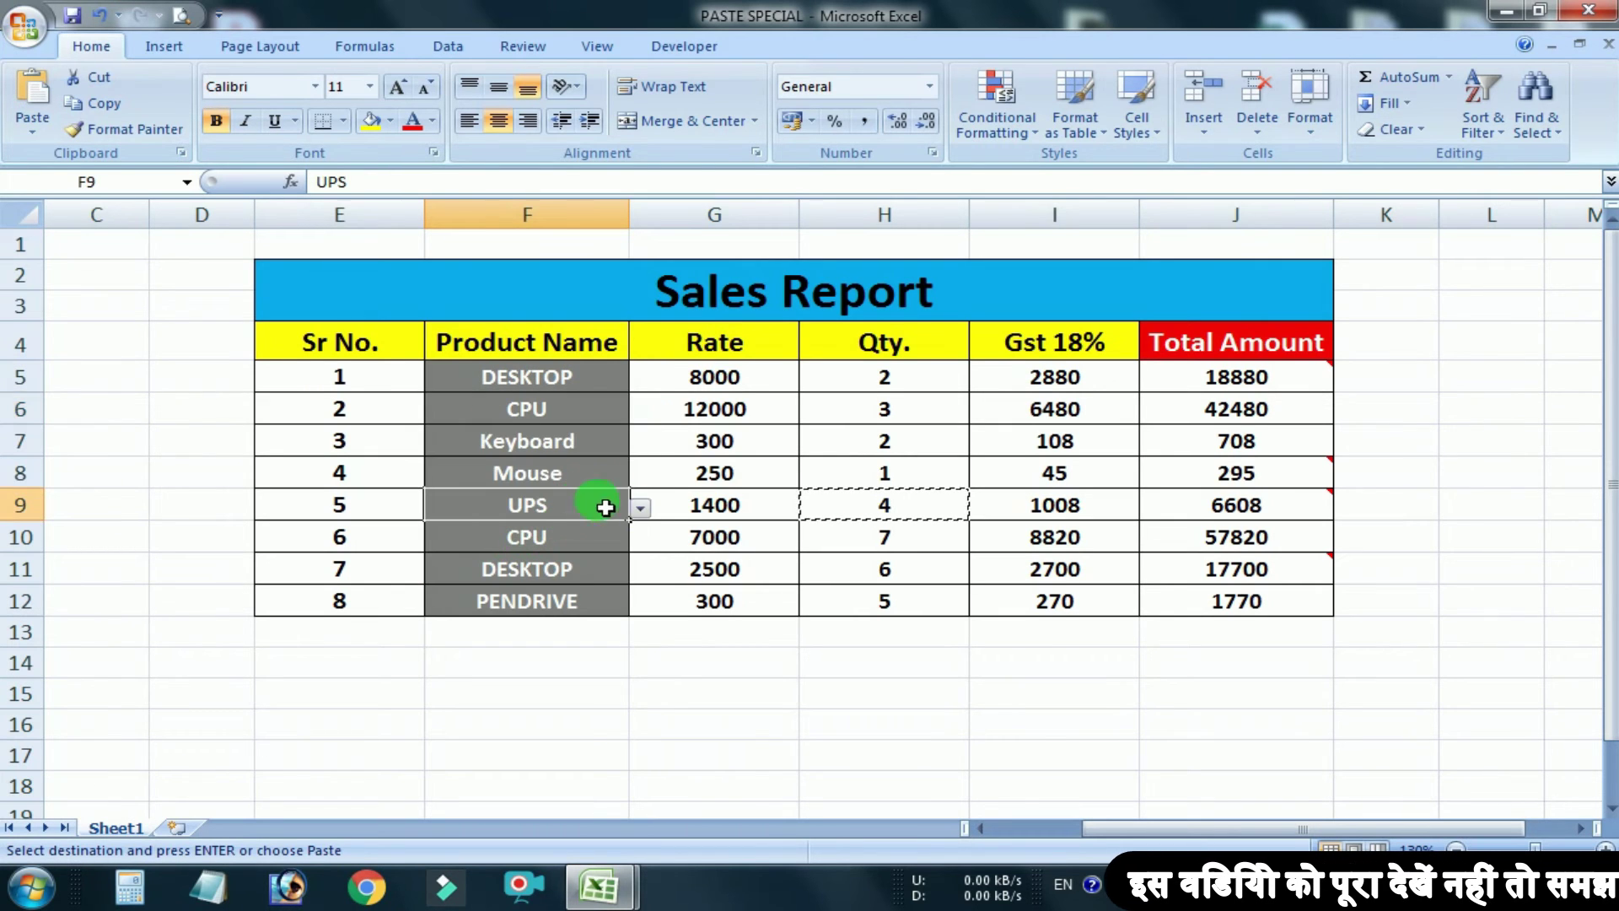
{"action": "left_click", "coordinate": [641, 507]}
{"action": "left_click", "coordinate": [542, 568]}
{"action": "left_click_drag", "start_coordinate": [560, 376], "coordinate": [529, 565]}
{"action": "left_click", "coordinate": [567, 532]}
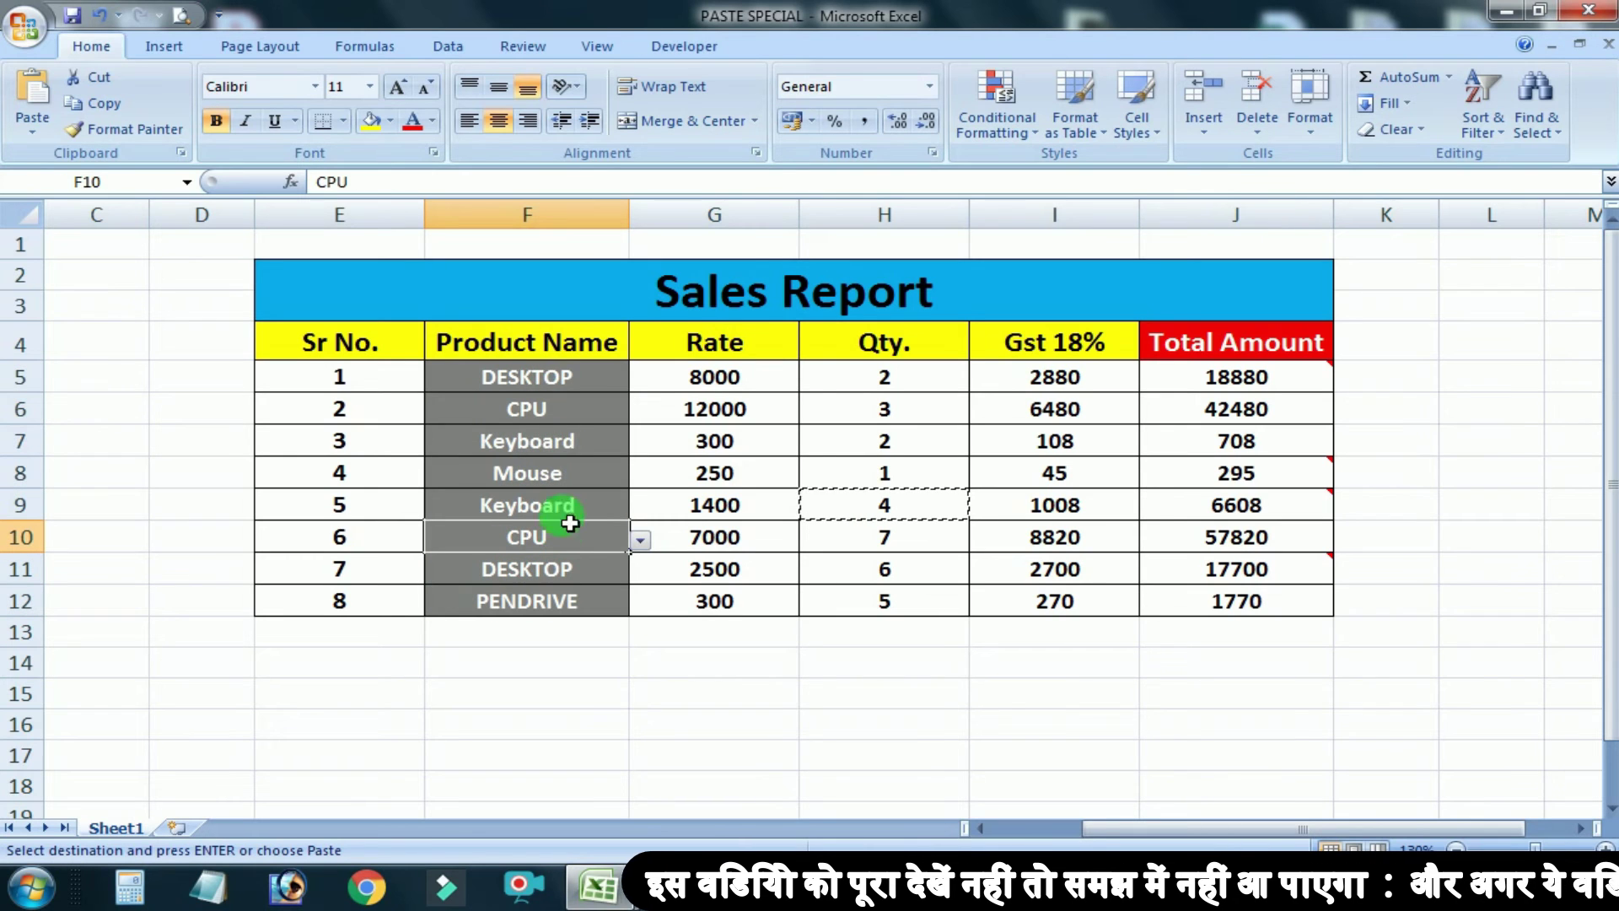
{"action": "left_click_drag", "start_coordinate": [548, 419], "coordinate": [531, 608]}
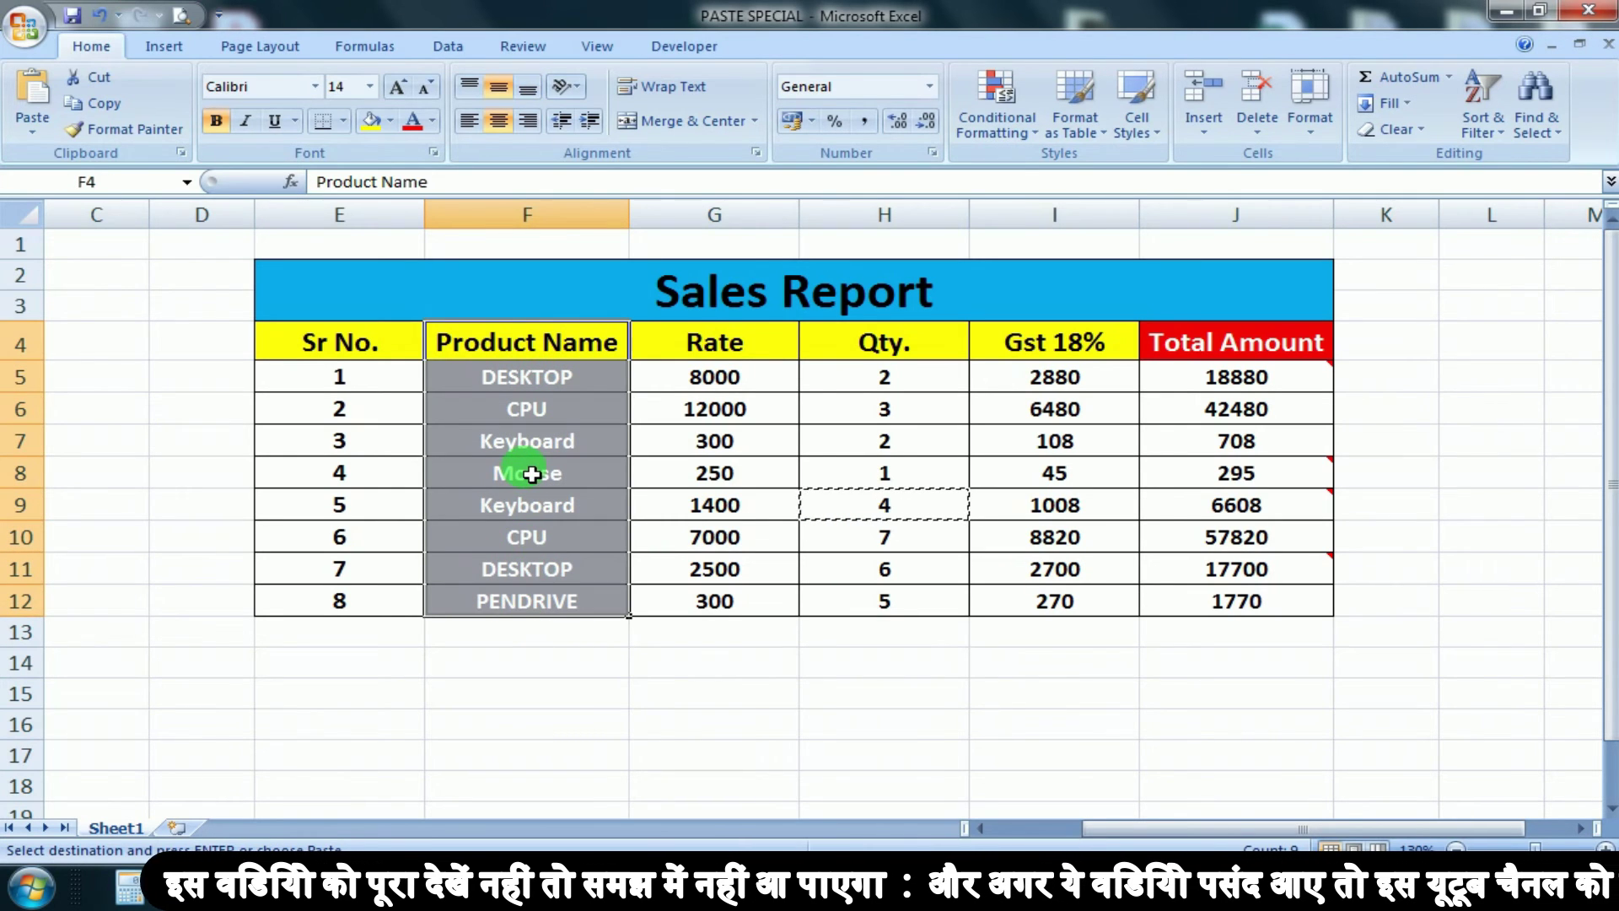
{"action": "left_click", "coordinate": [548, 601]}
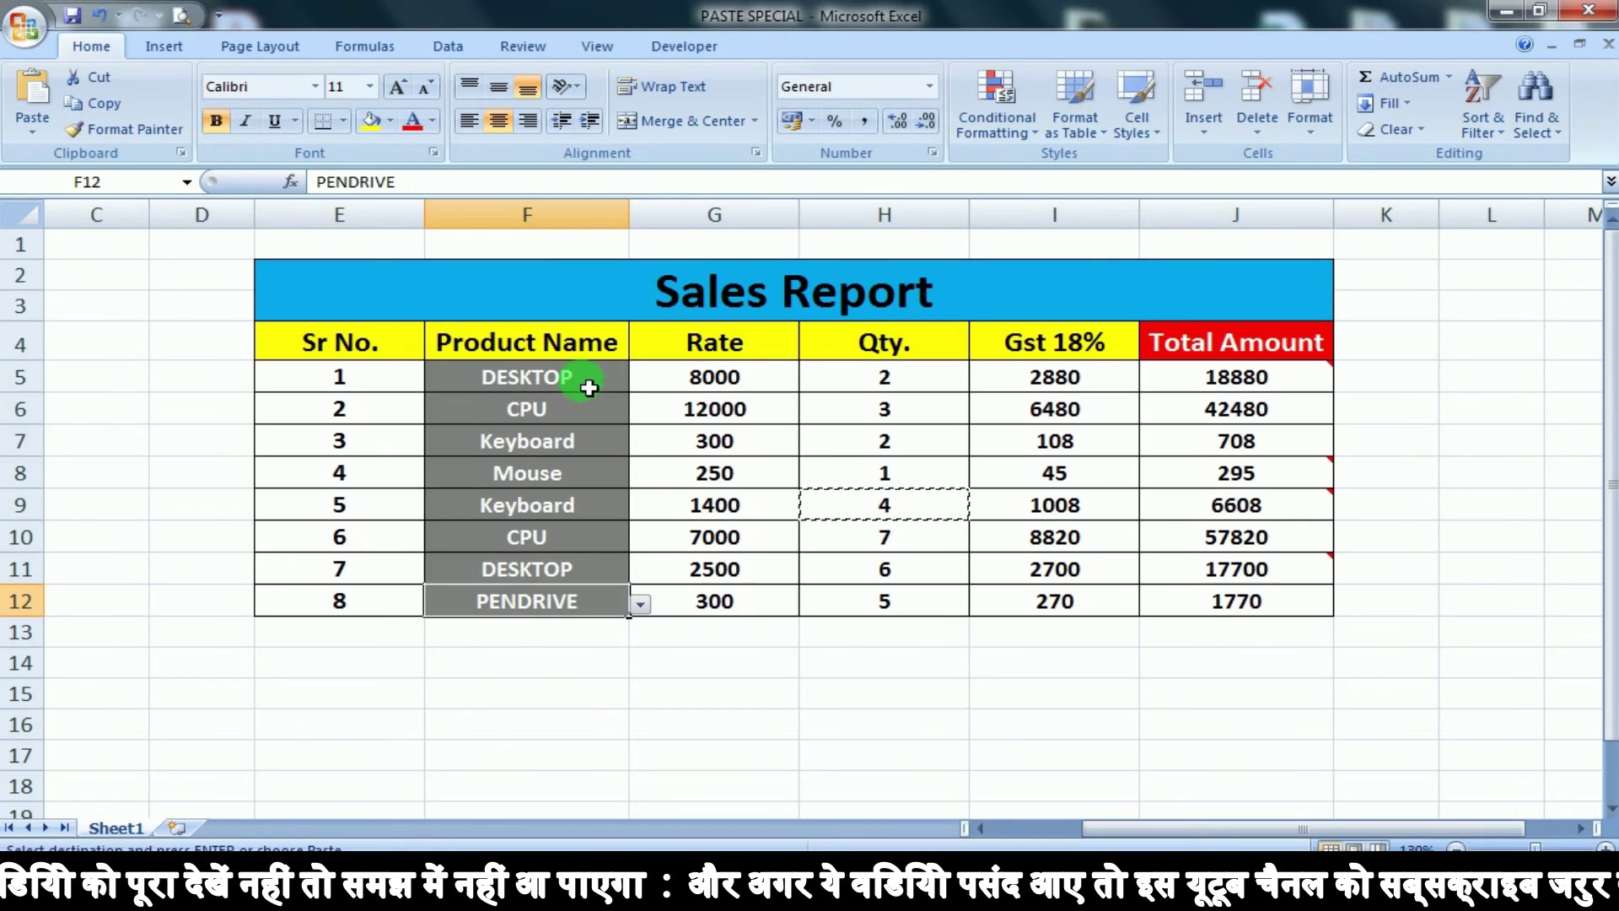
Step: Copy the Product Name cell F5 and paste only its validation into F14 with Paste Special
{"action": "left_click", "coordinate": [538, 377]}
{"action": "key", "text": "ctrl+c"}
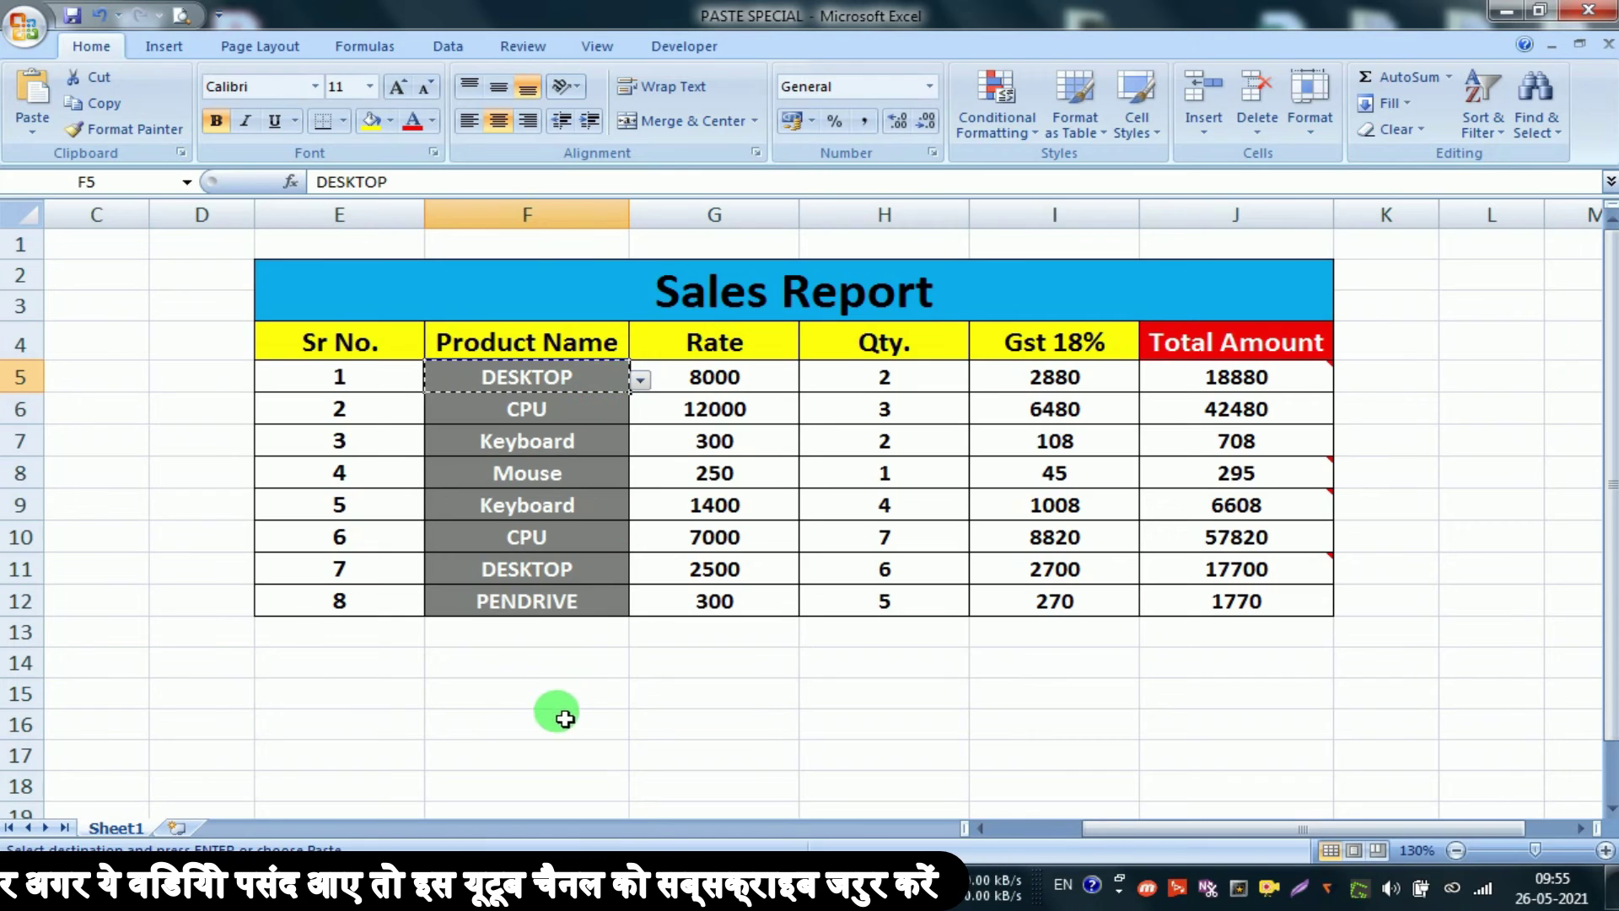
{"action": "left_click", "coordinate": [516, 667]}
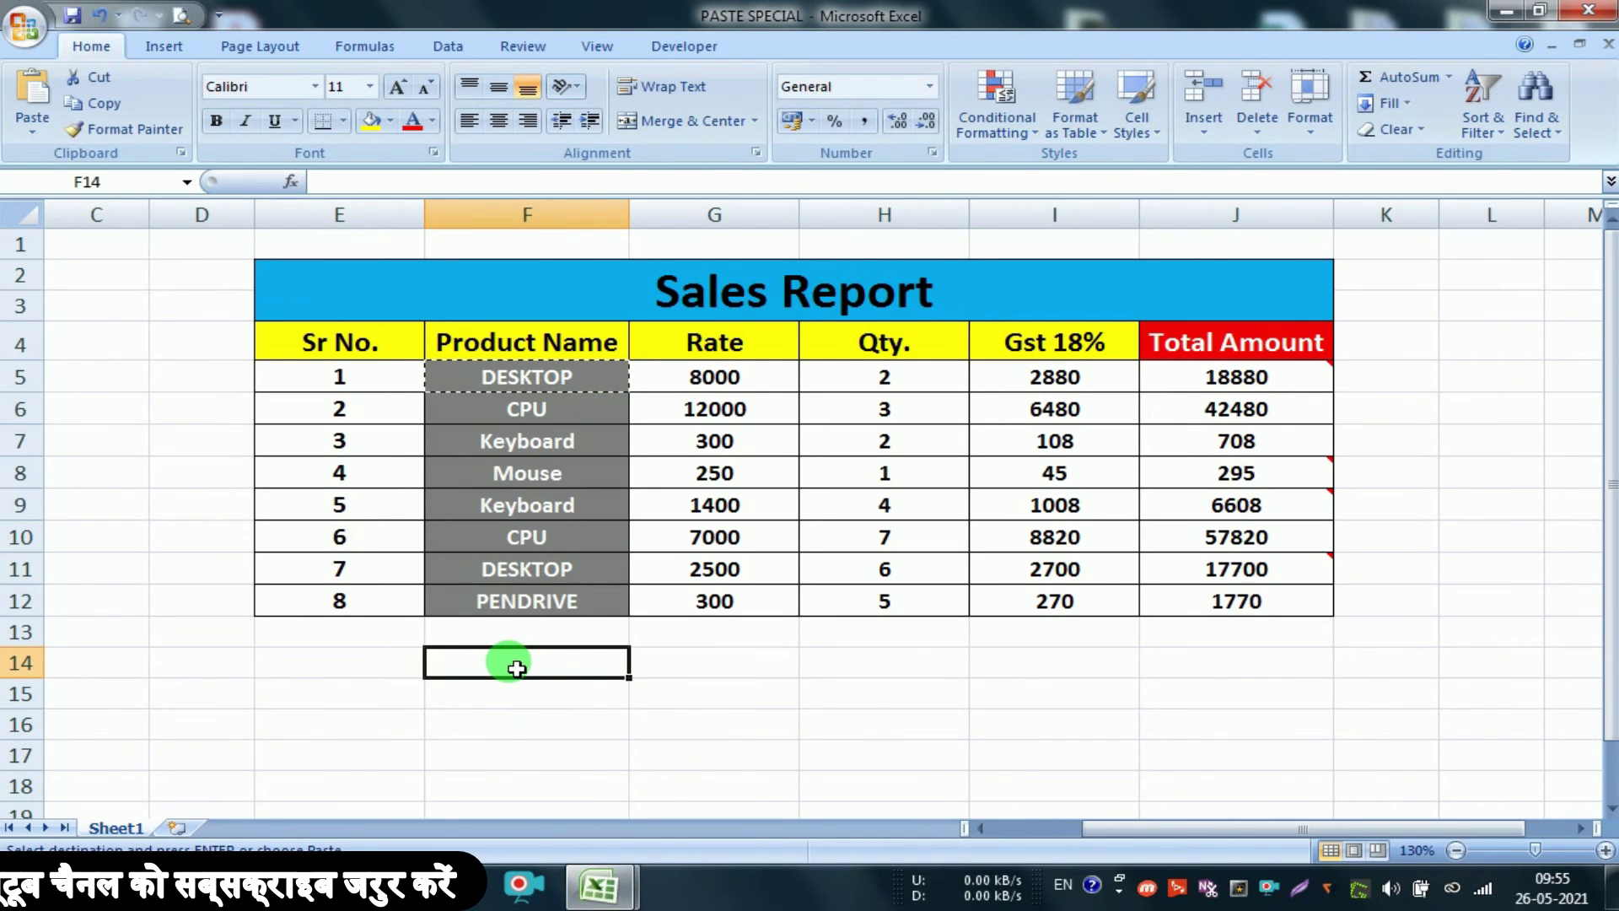
{"action": "key", "text": "ctrl+alt+v"}
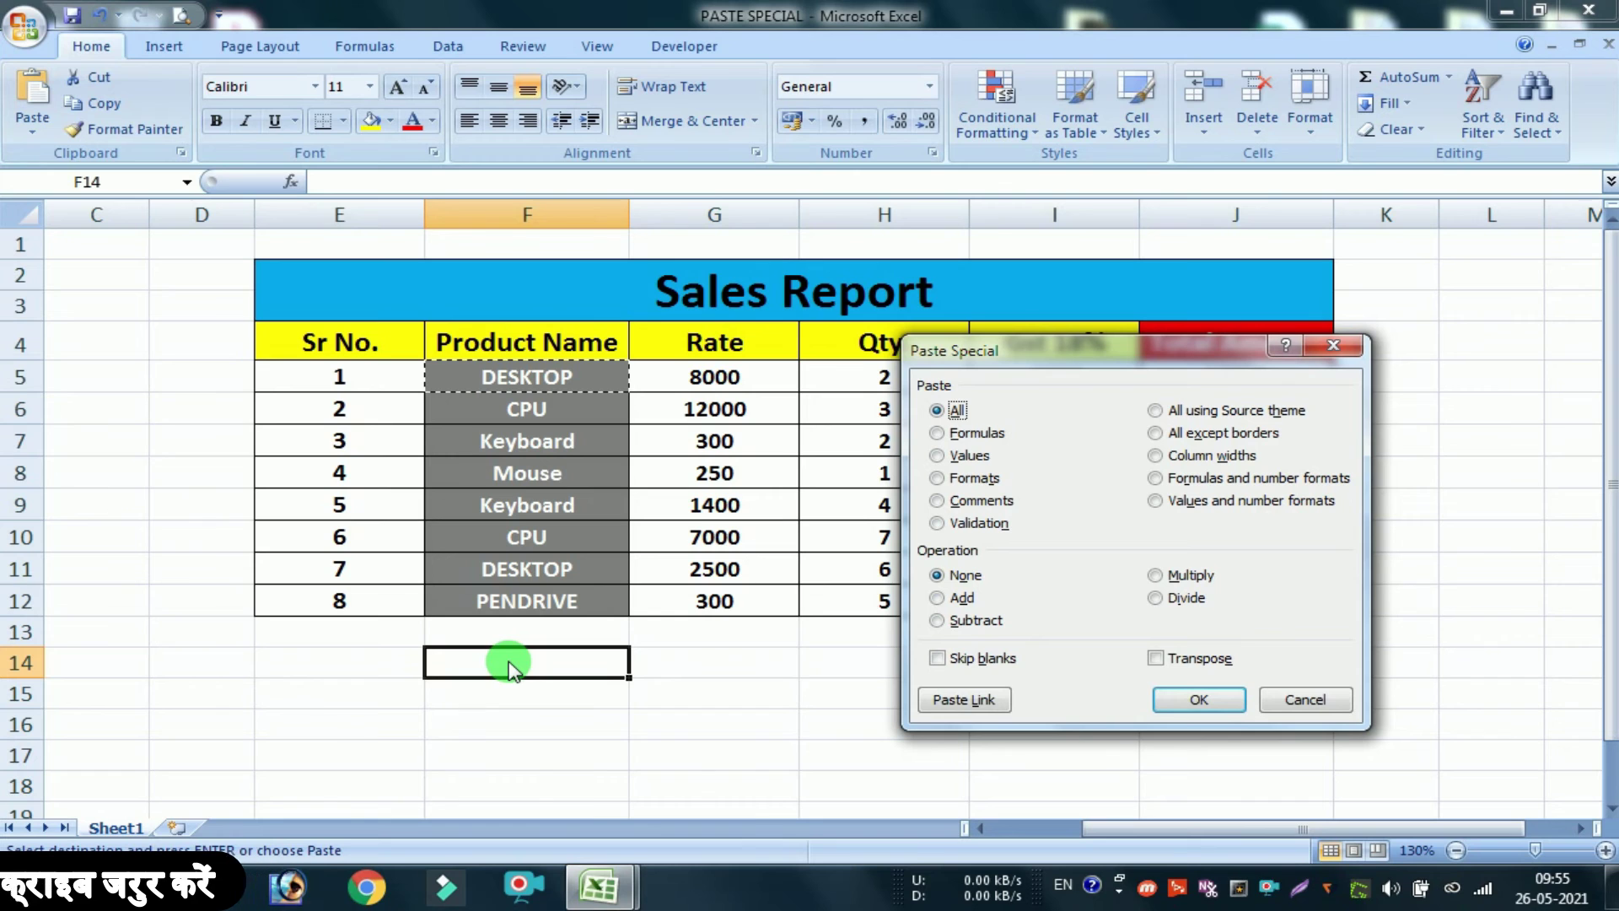
{"action": "left_click", "coordinate": [957, 525]}
{"action": "left_click", "coordinate": [1200, 701]}
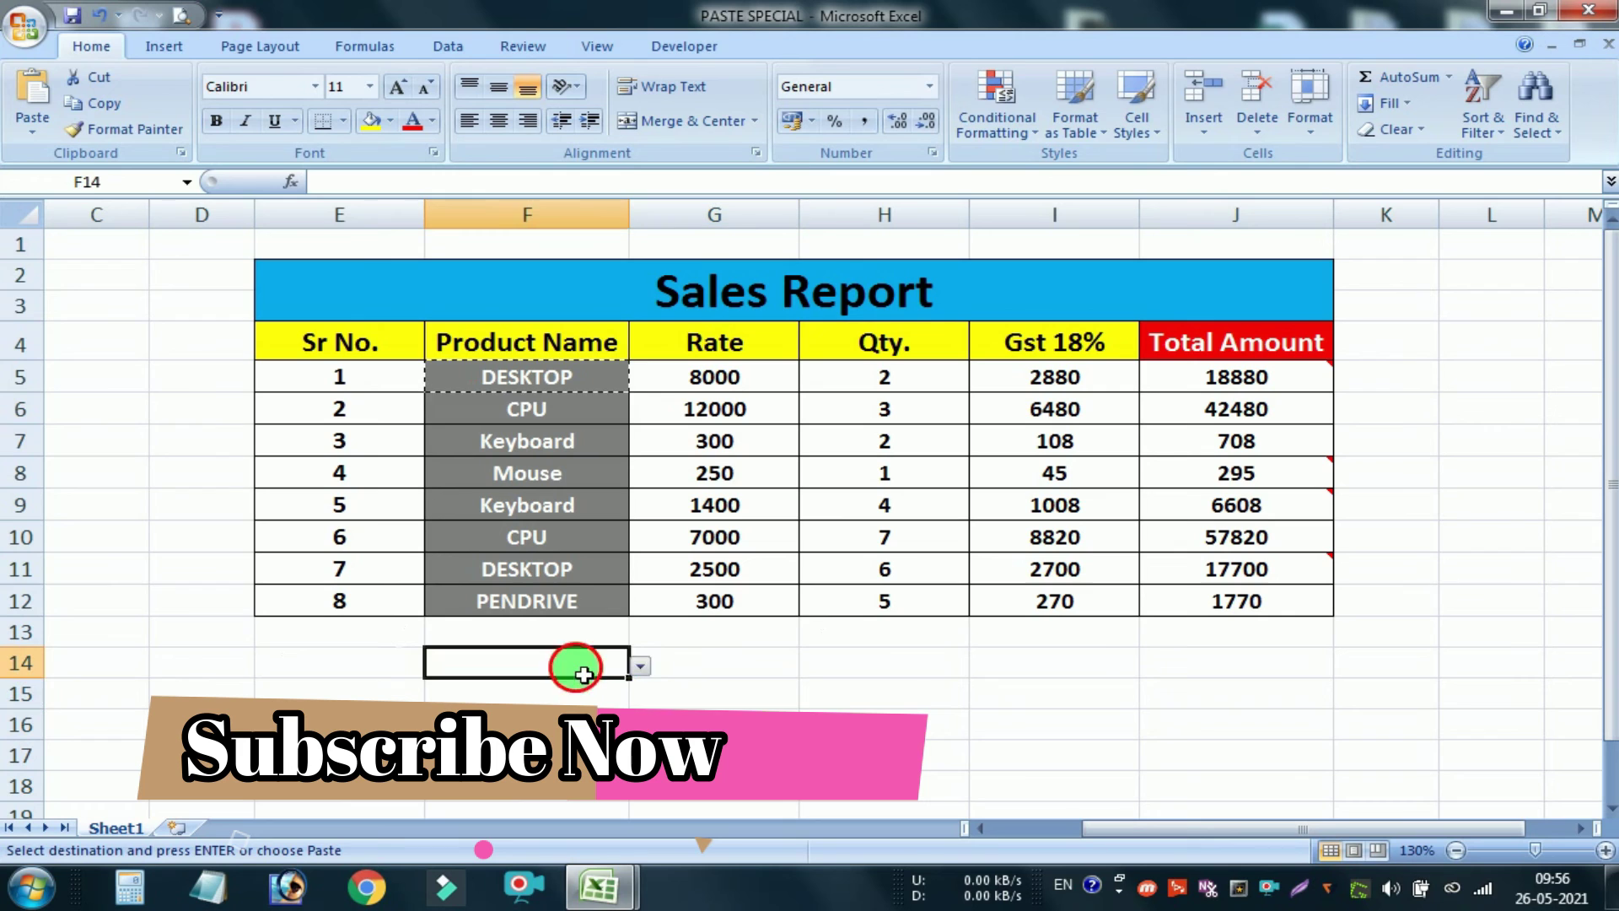
Step: Try the pasted validation list in F14 by picking Keyboard, and finally set the cell to DESKTOP
{"action": "left_click", "coordinate": [641, 668]}
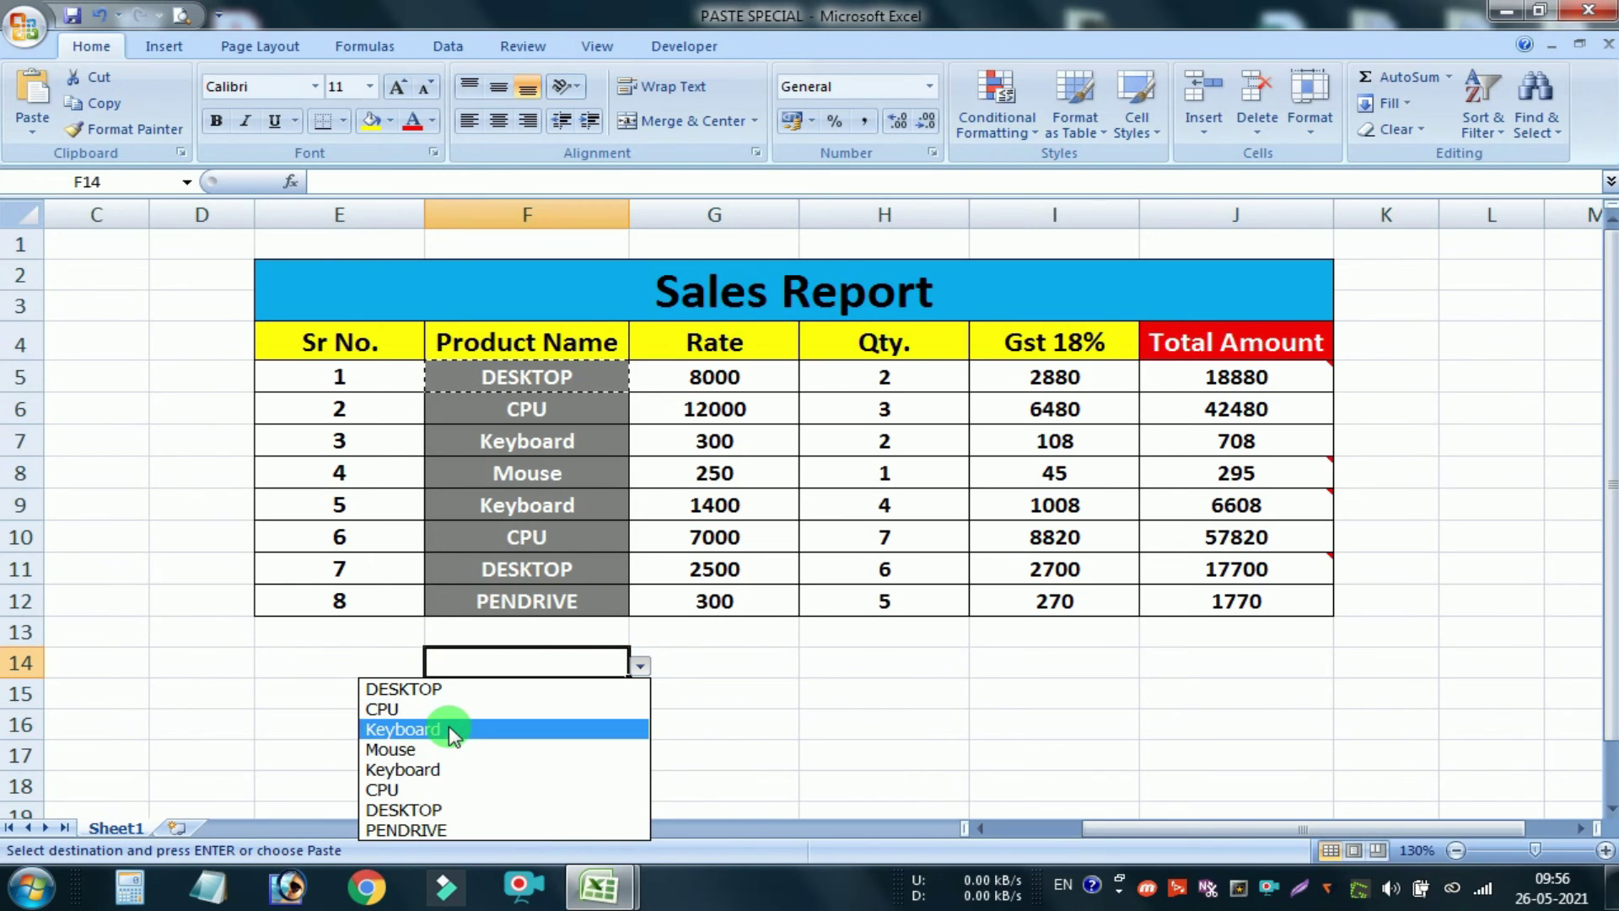
{"action": "left_click", "coordinate": [449, 728]}
{"action": "left_click", "coordinate": [641, 666]}
{"action": "left_click", "coordinate": [475, 768]}
{"action": "left_click", "coordinate": [641, 666]}
{"action": "left_click", "coordinate": [608, 690]}
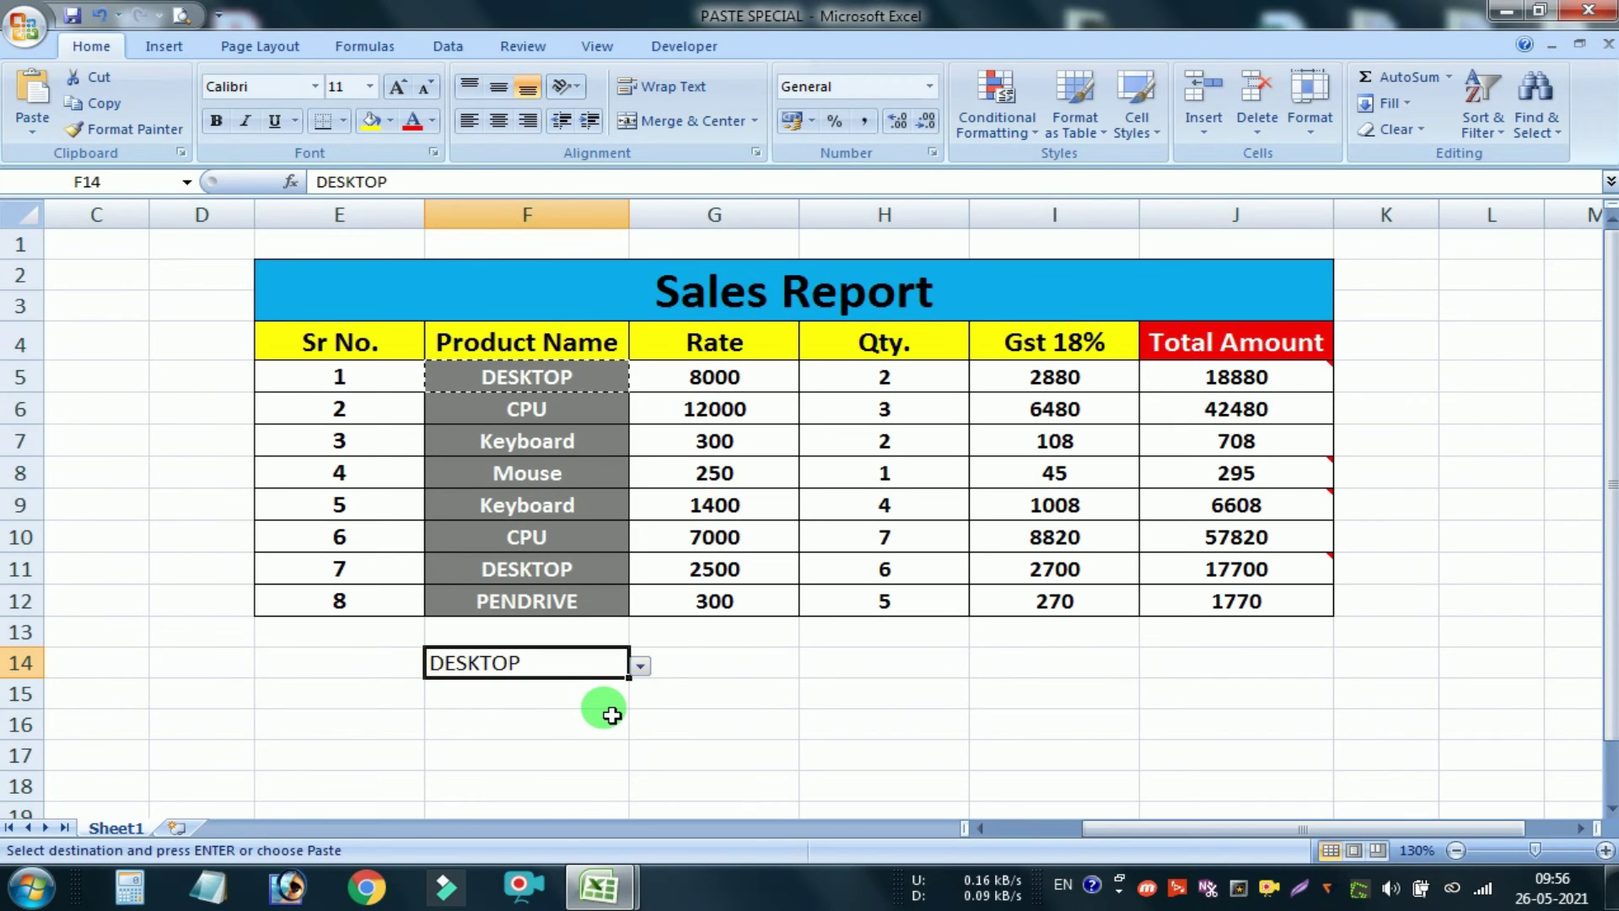
Step: Open Paste Special for F14 and move the dialog away from the table's Rate to Total Amount columns
{"action": "key", "text": "ctrl+alt+v"}
{"action": "left_click_drag", "start_coordinate": [970, 339], "coordinate": [125, 214]}
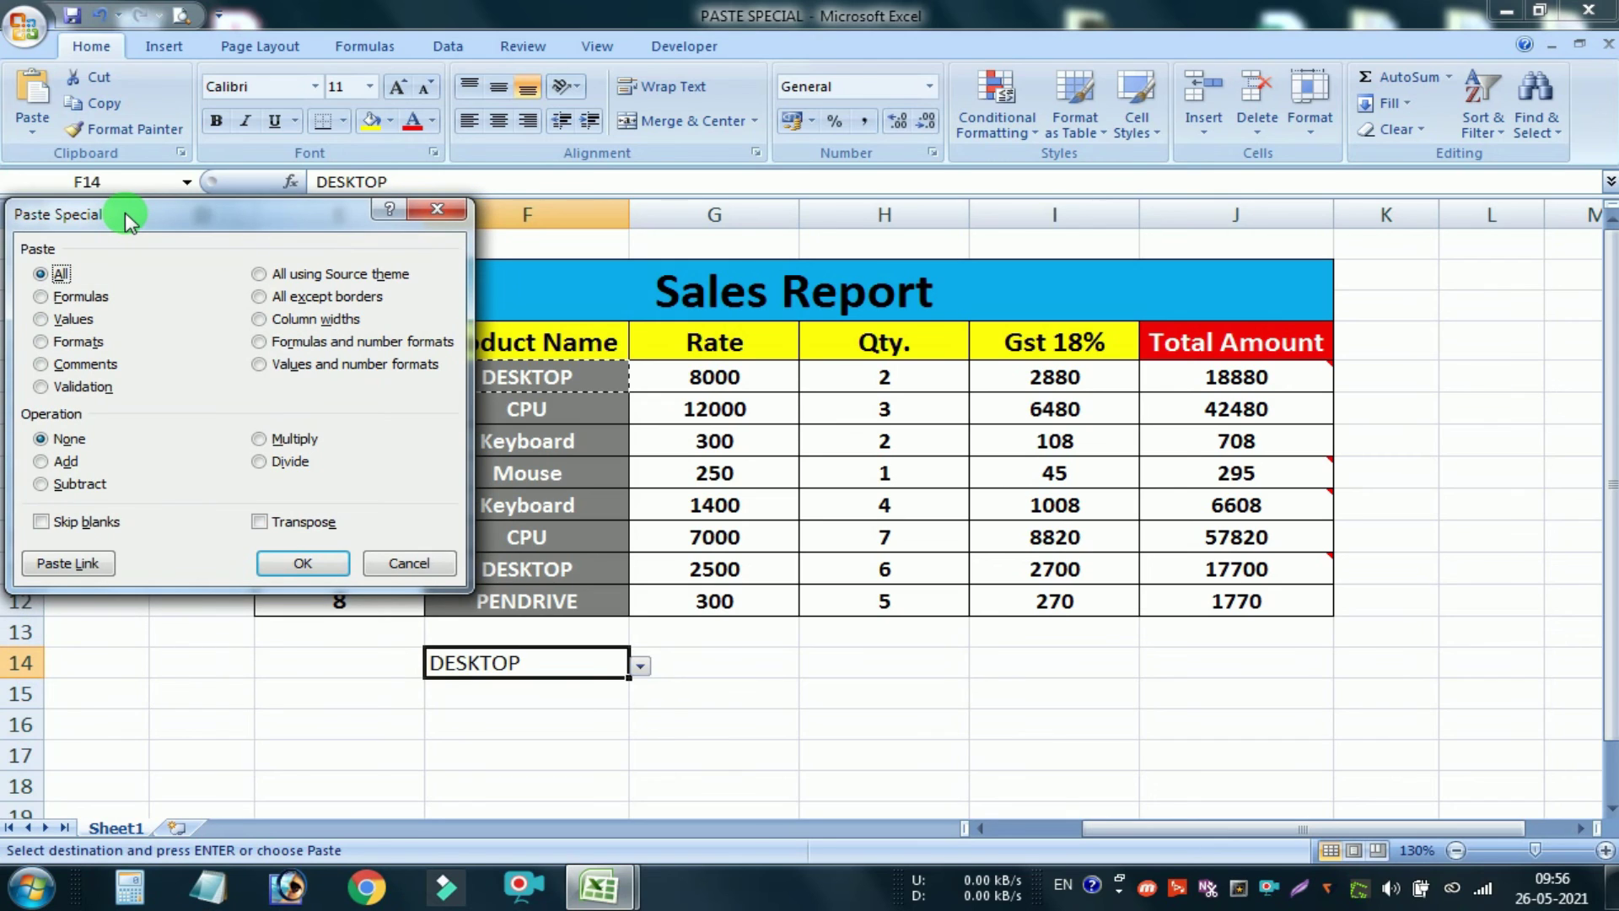